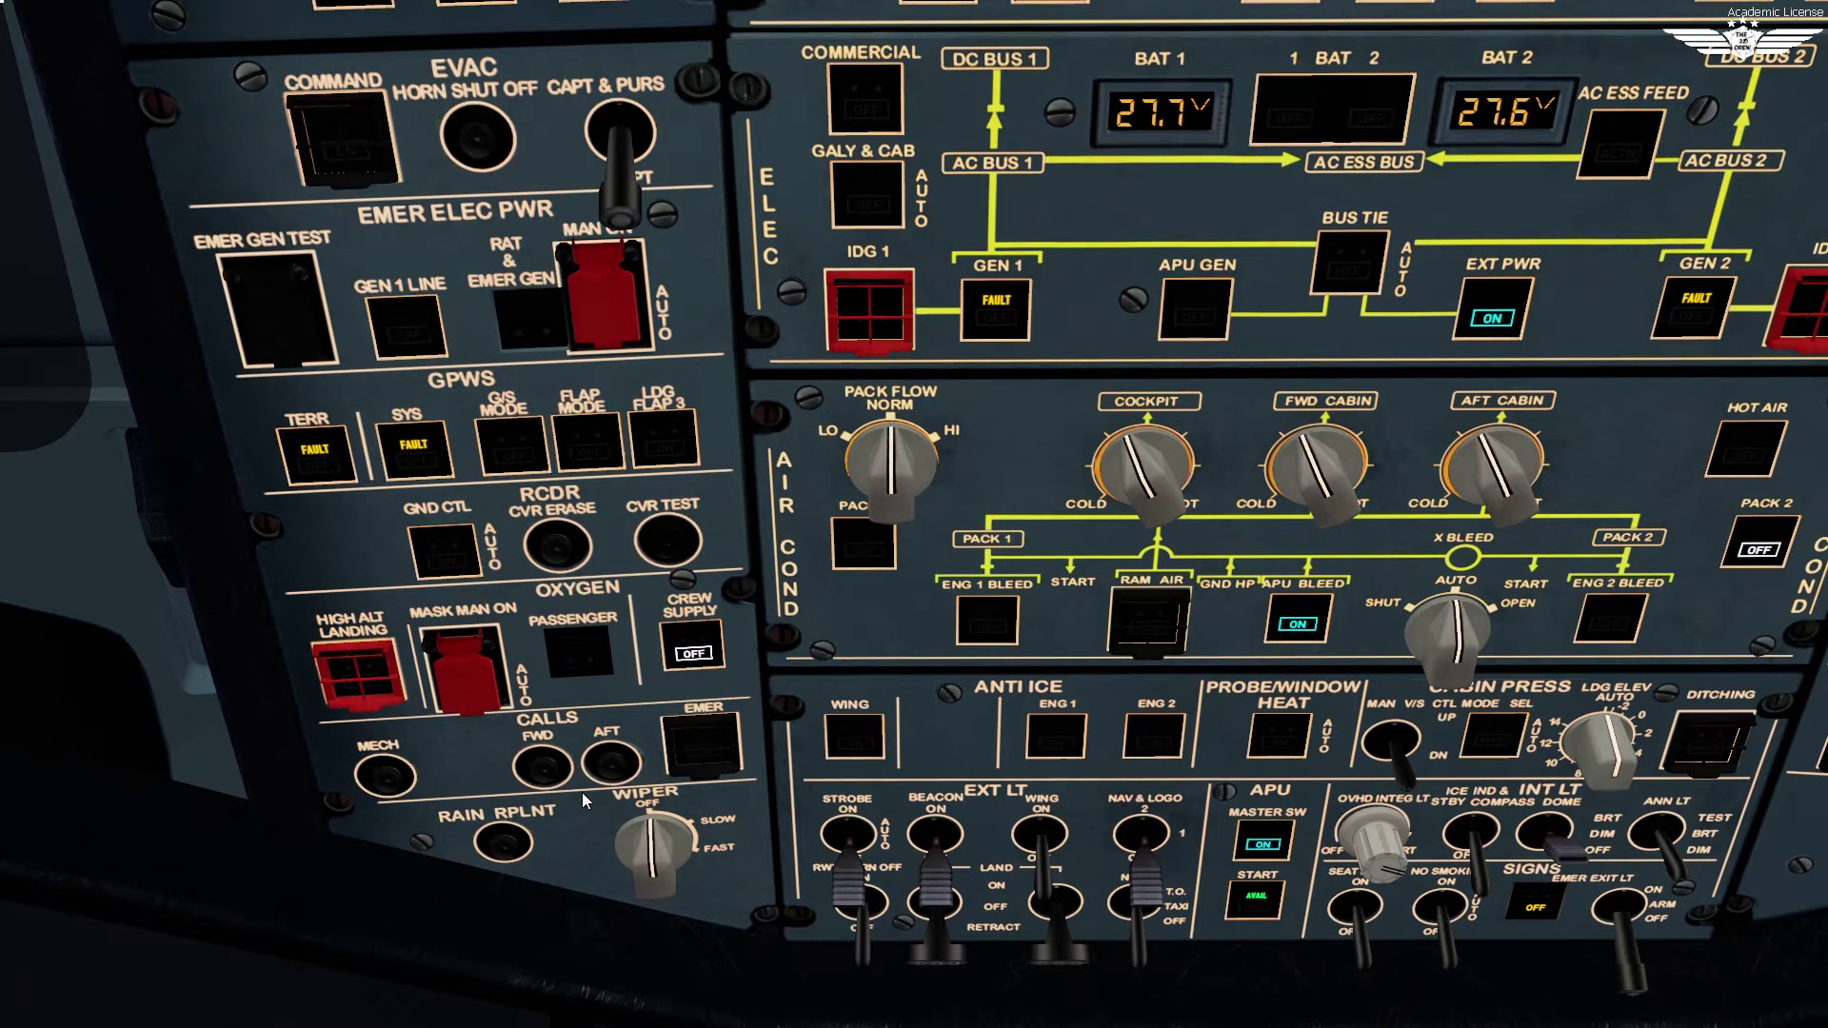
Switch CREW SUPPLY and recorder GND CTL on, and set the EVAC CAPT & PURS switch to CAPT.
{"action": "left_click", "coordinate": [708, 660]}
{"action": "left_click", "coordinate": [442, 552]}
{"action": "left_click", "coordinate": [626, 157]}
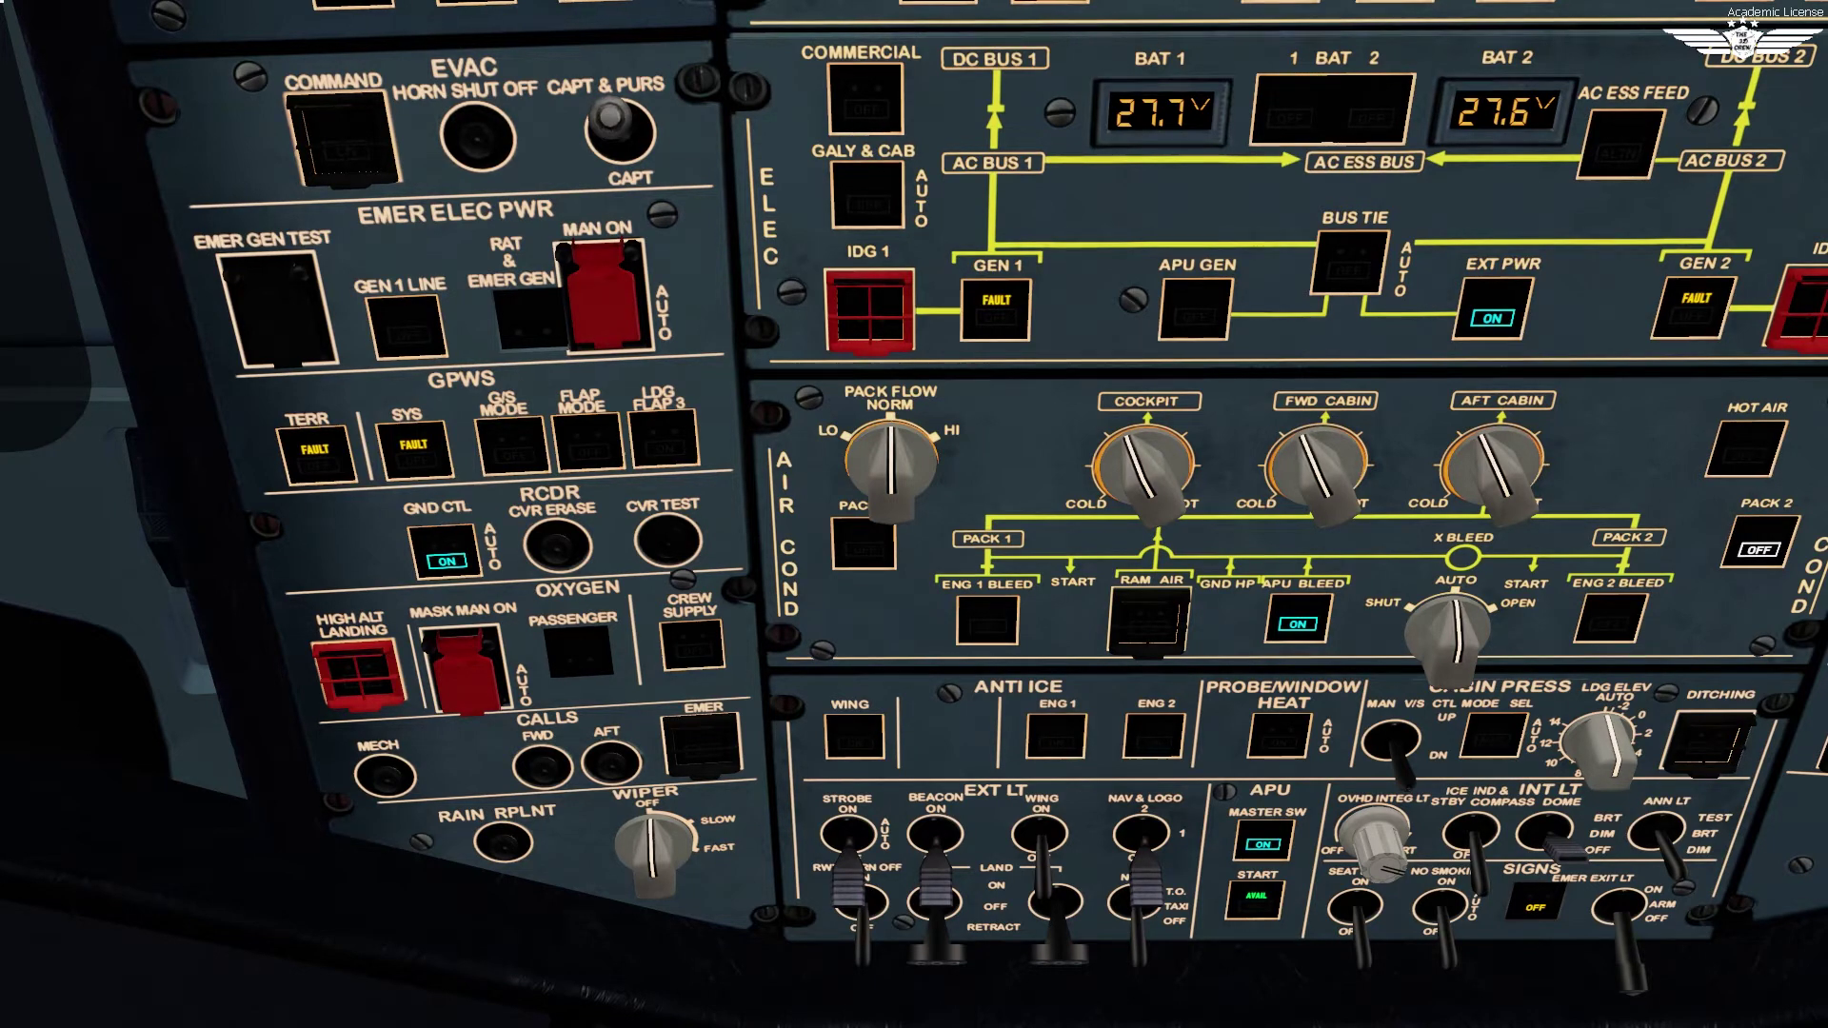
{"action": "key", "text": "Up"}
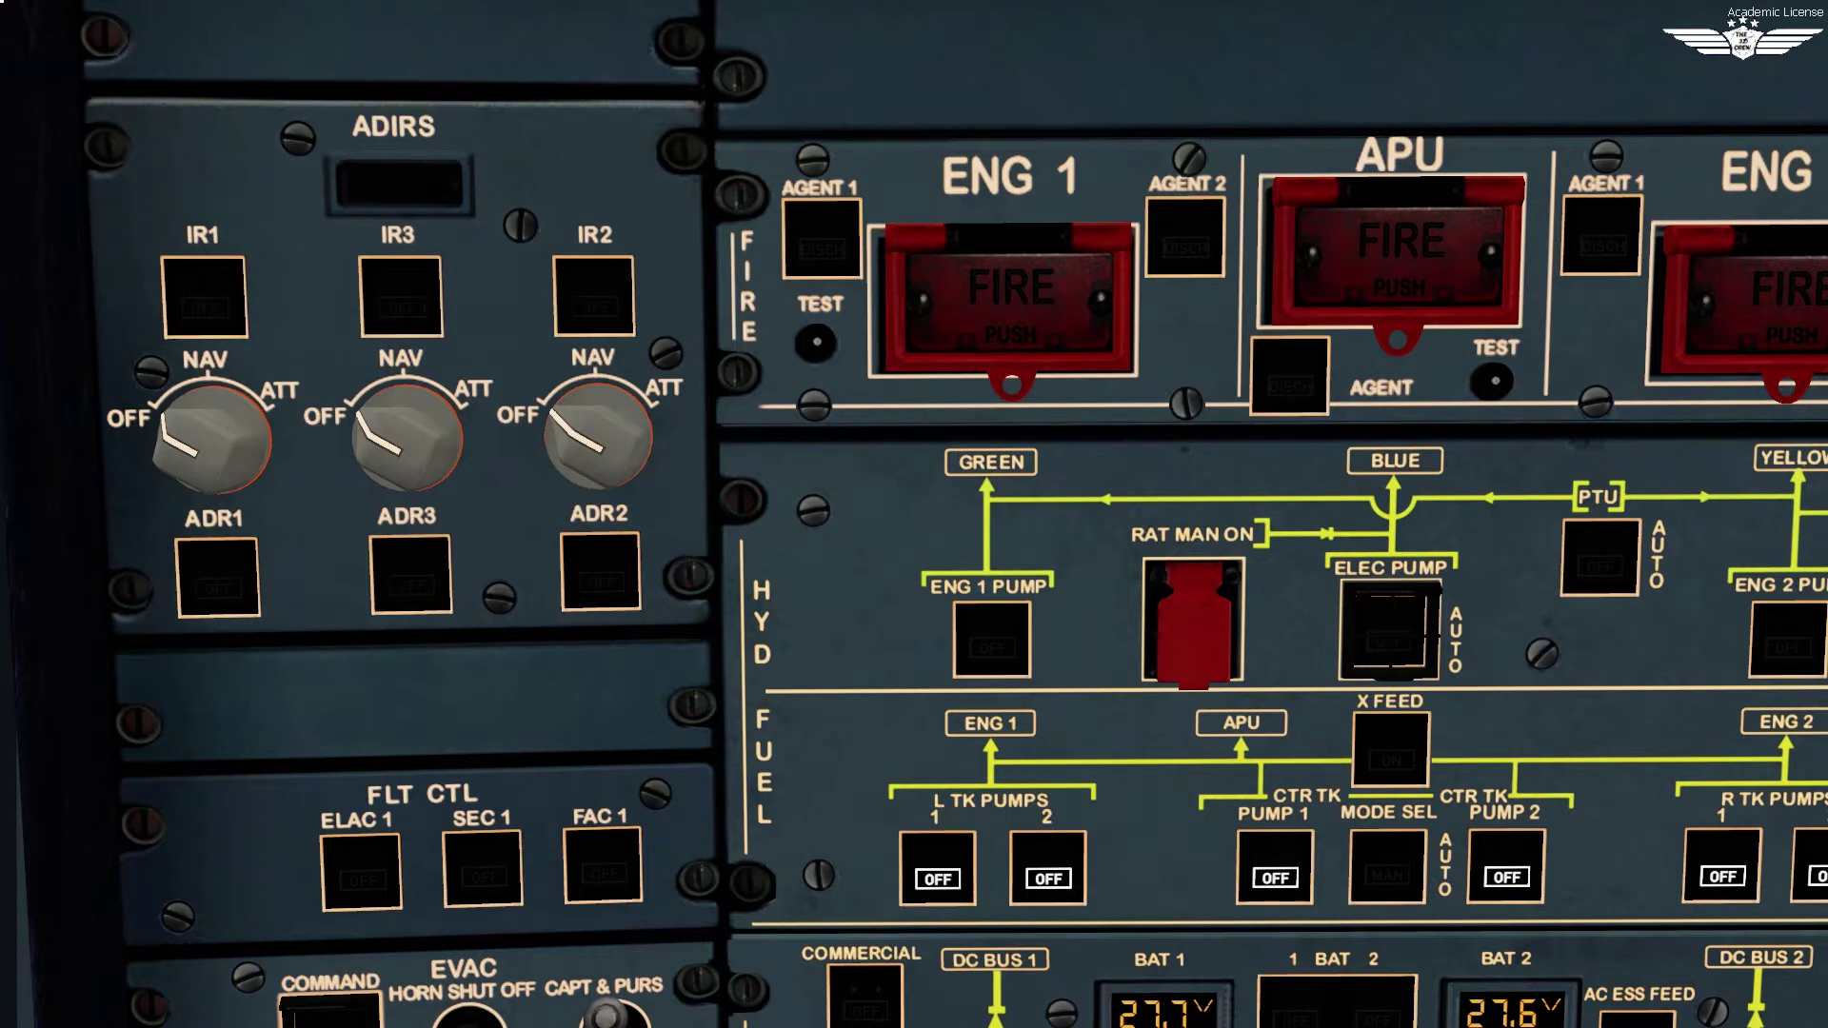
Turn the IR1, IR2 and IR3 mode selectors to NAV, then bring the EXT LT panel into view.
{"action": "left_click", "coordinate": [215, 444]}
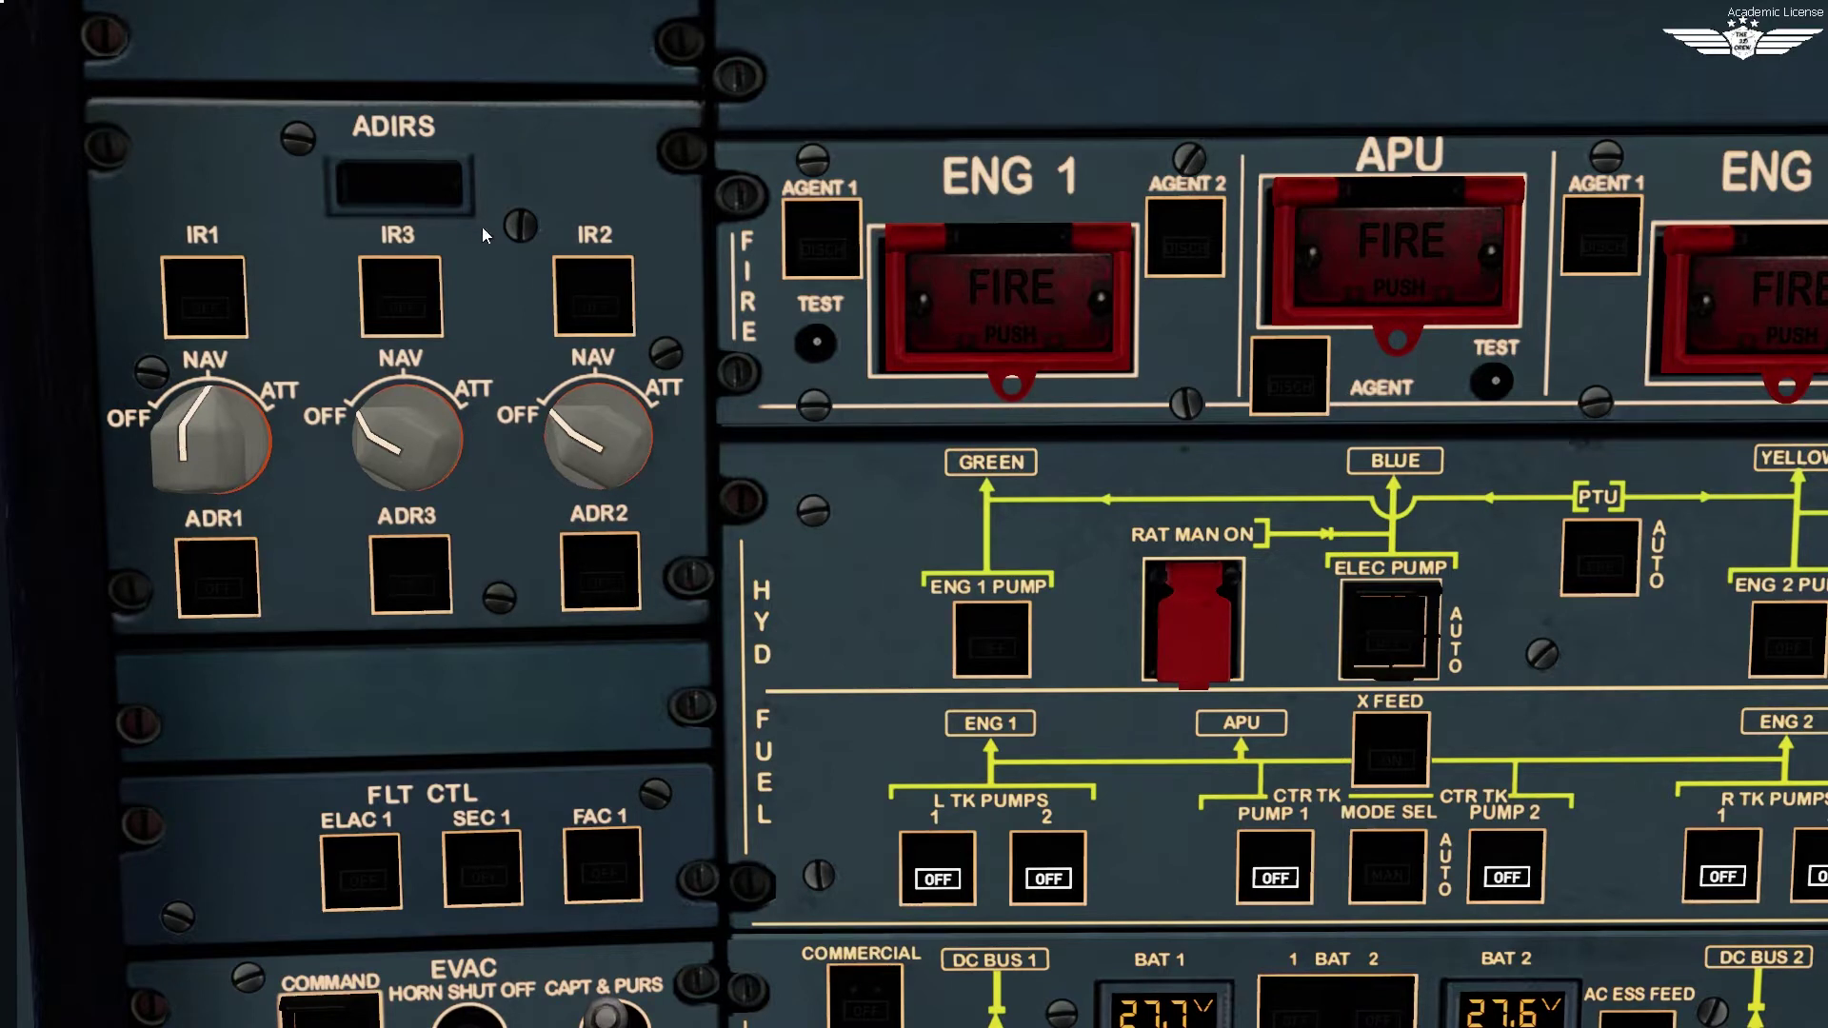
{"action": "left_click", "coordinate": [602, 451]}
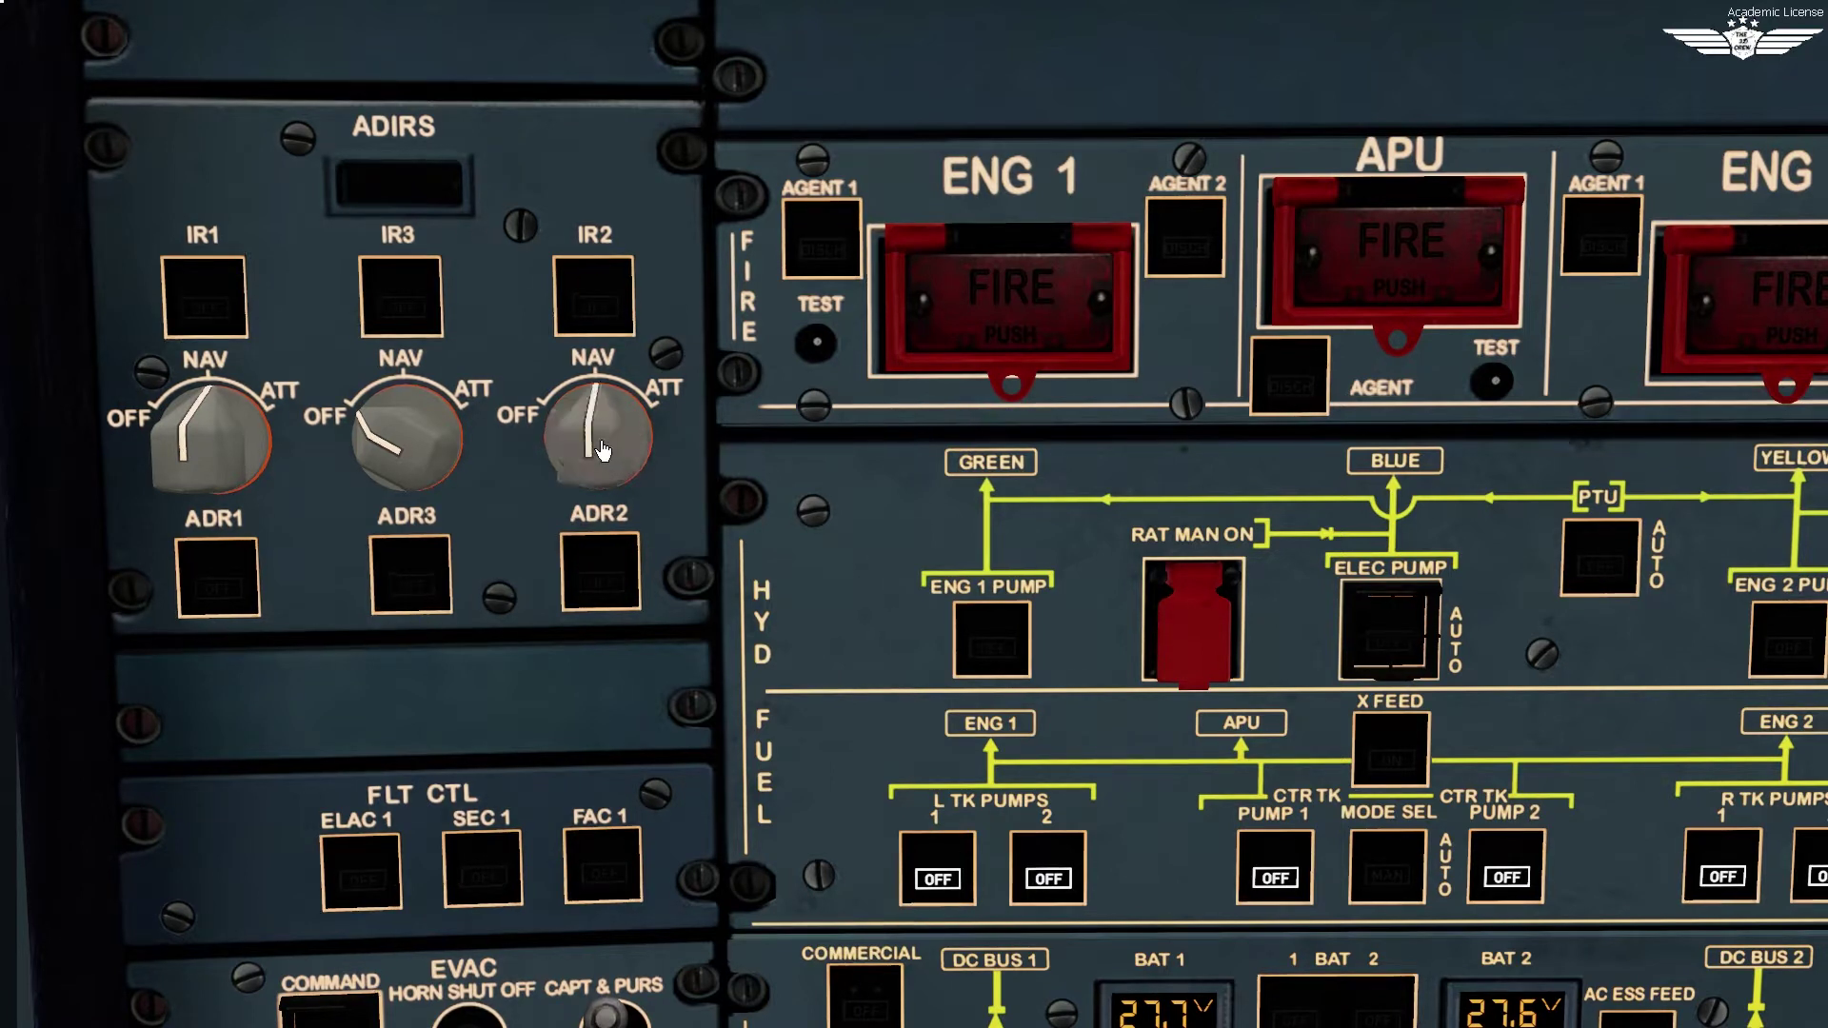
{"action": "left_click", "coordinate": [452, 443]}
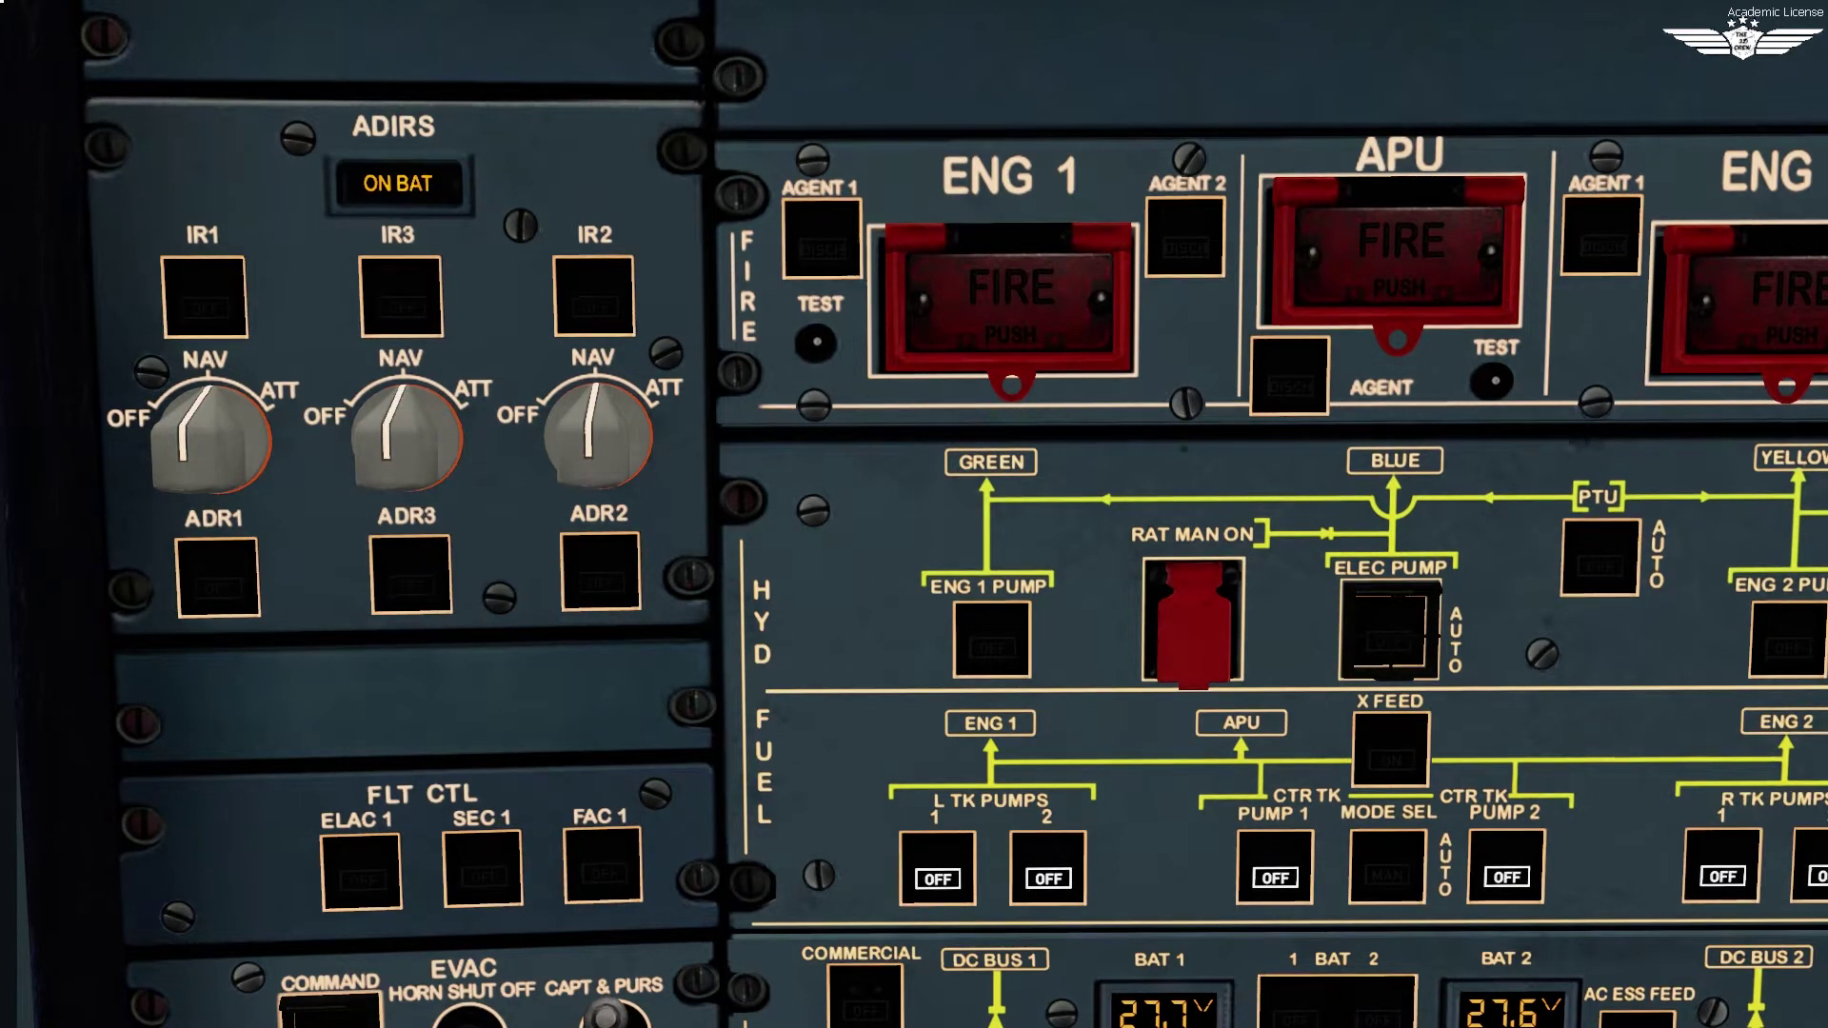
{"action": "left_click_drag", "start_coordinate": [444, 445], "coordinate": [206, 369]}
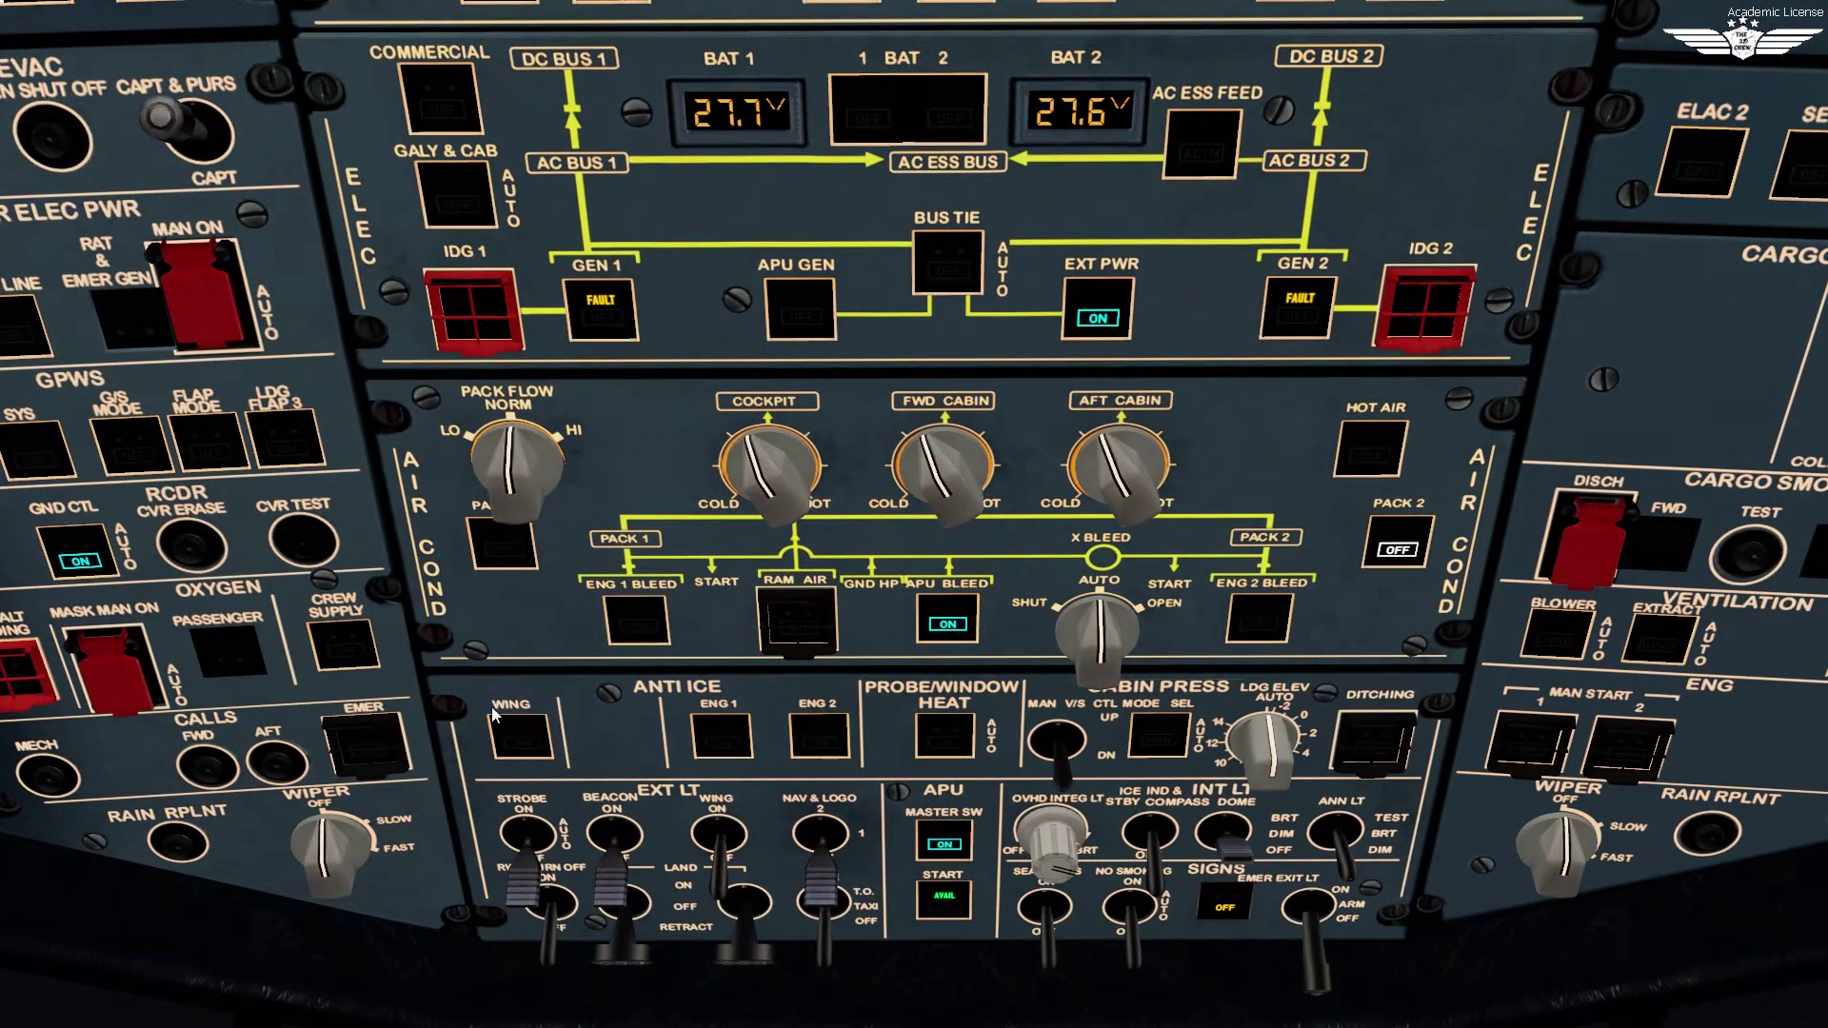
Set the STROBE and NAV & LOGO lights, arm EMER EXIT LT, and switch PACK 2 on.
{"action": "left_click", "coordinate": [543, 888]}
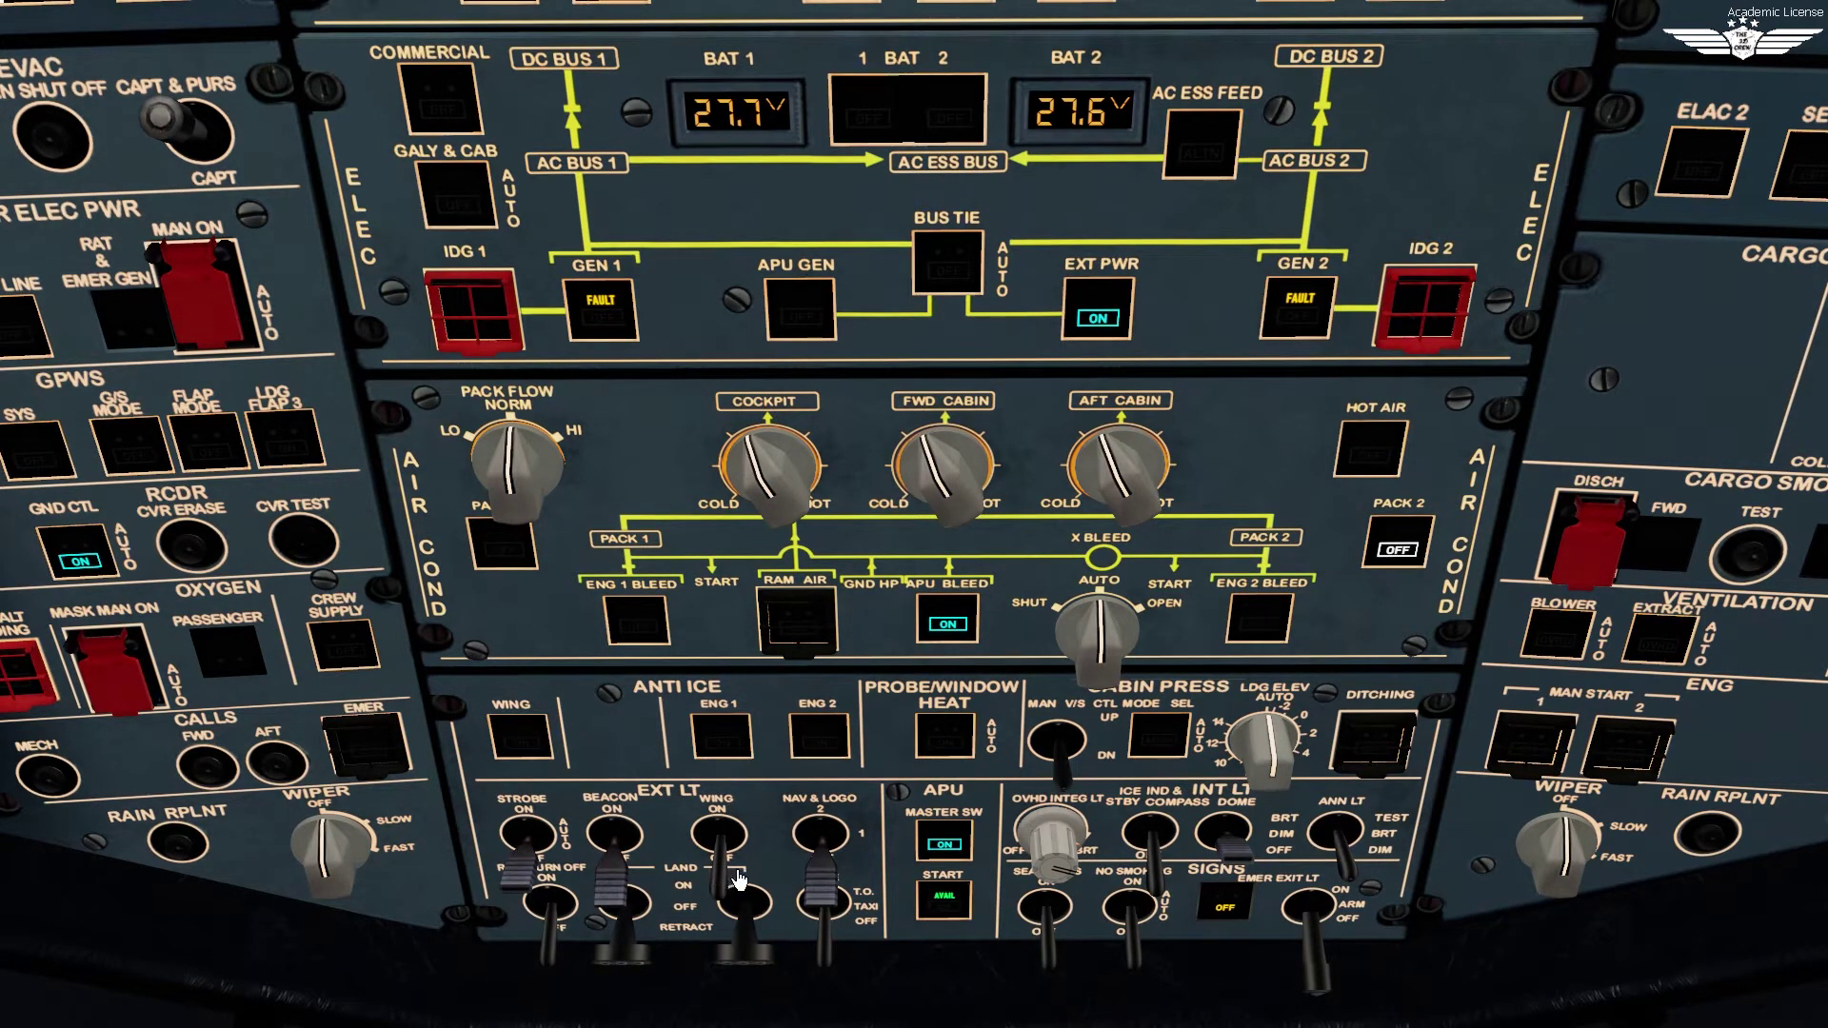
{"action": "left_click", "coordinate": [831, 890]}
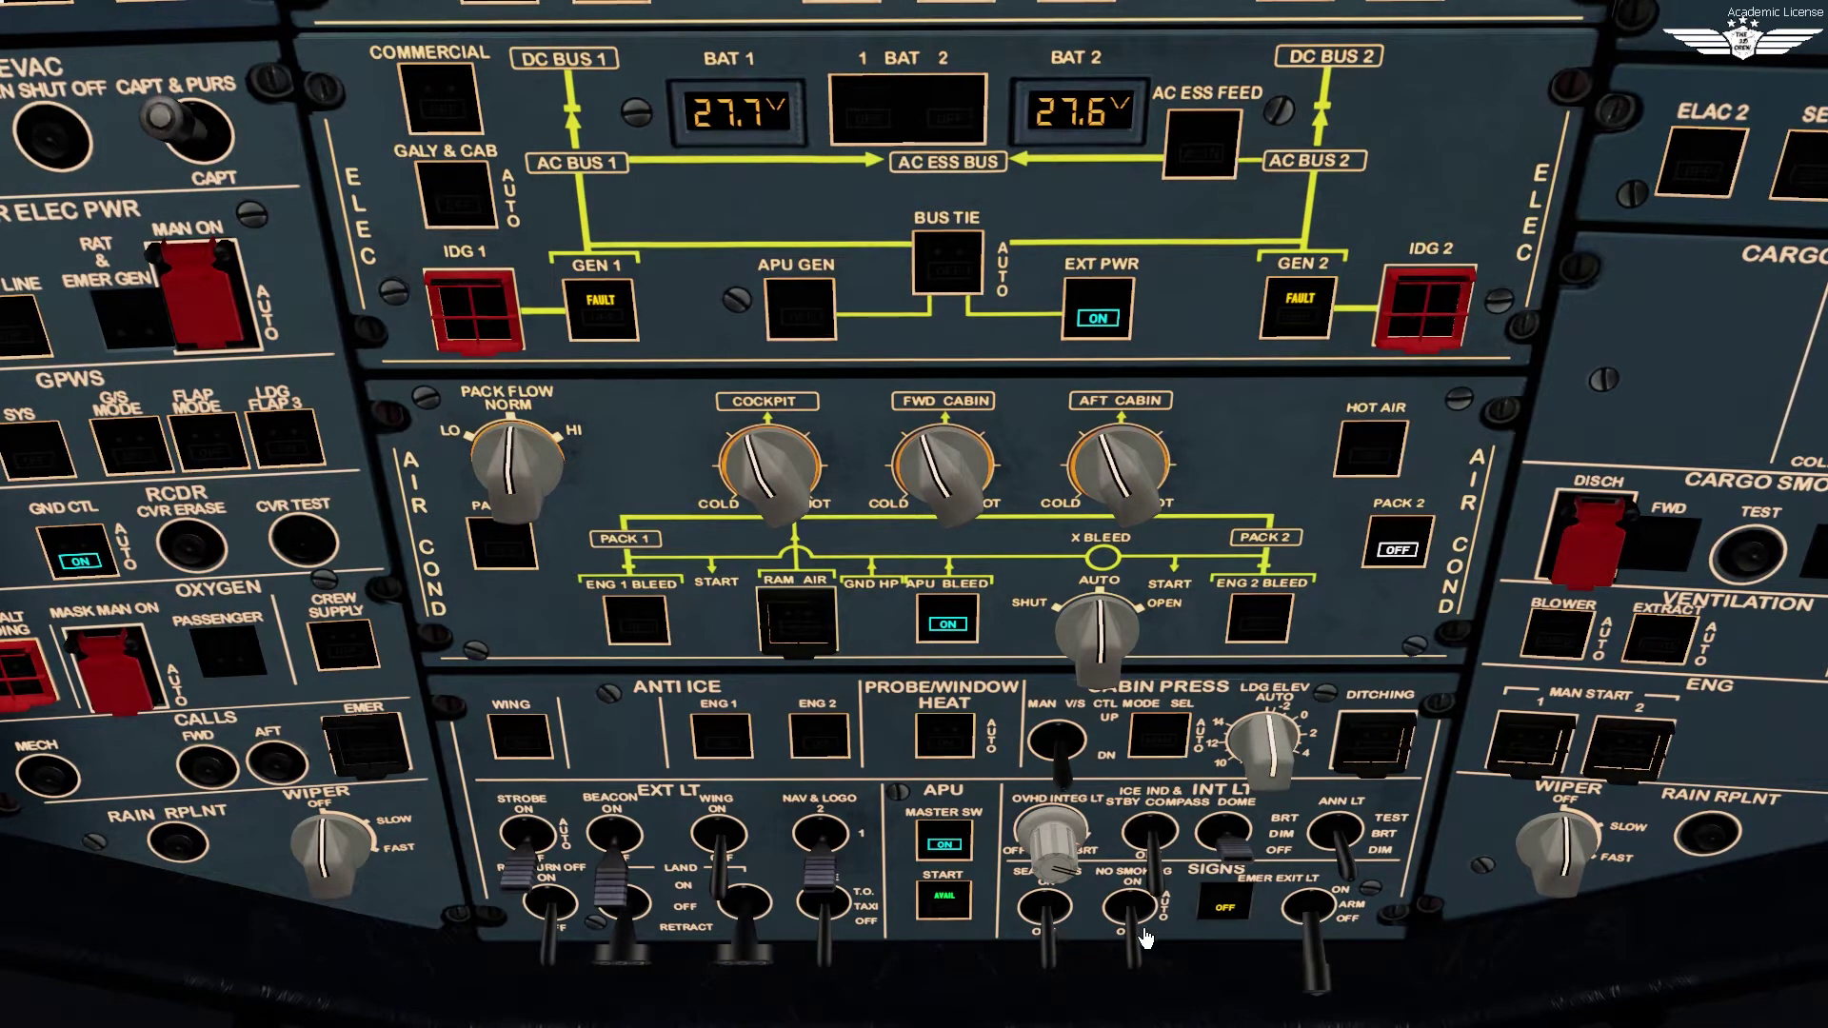
{"action": "left_click", "coordinate": [1327, 960]}
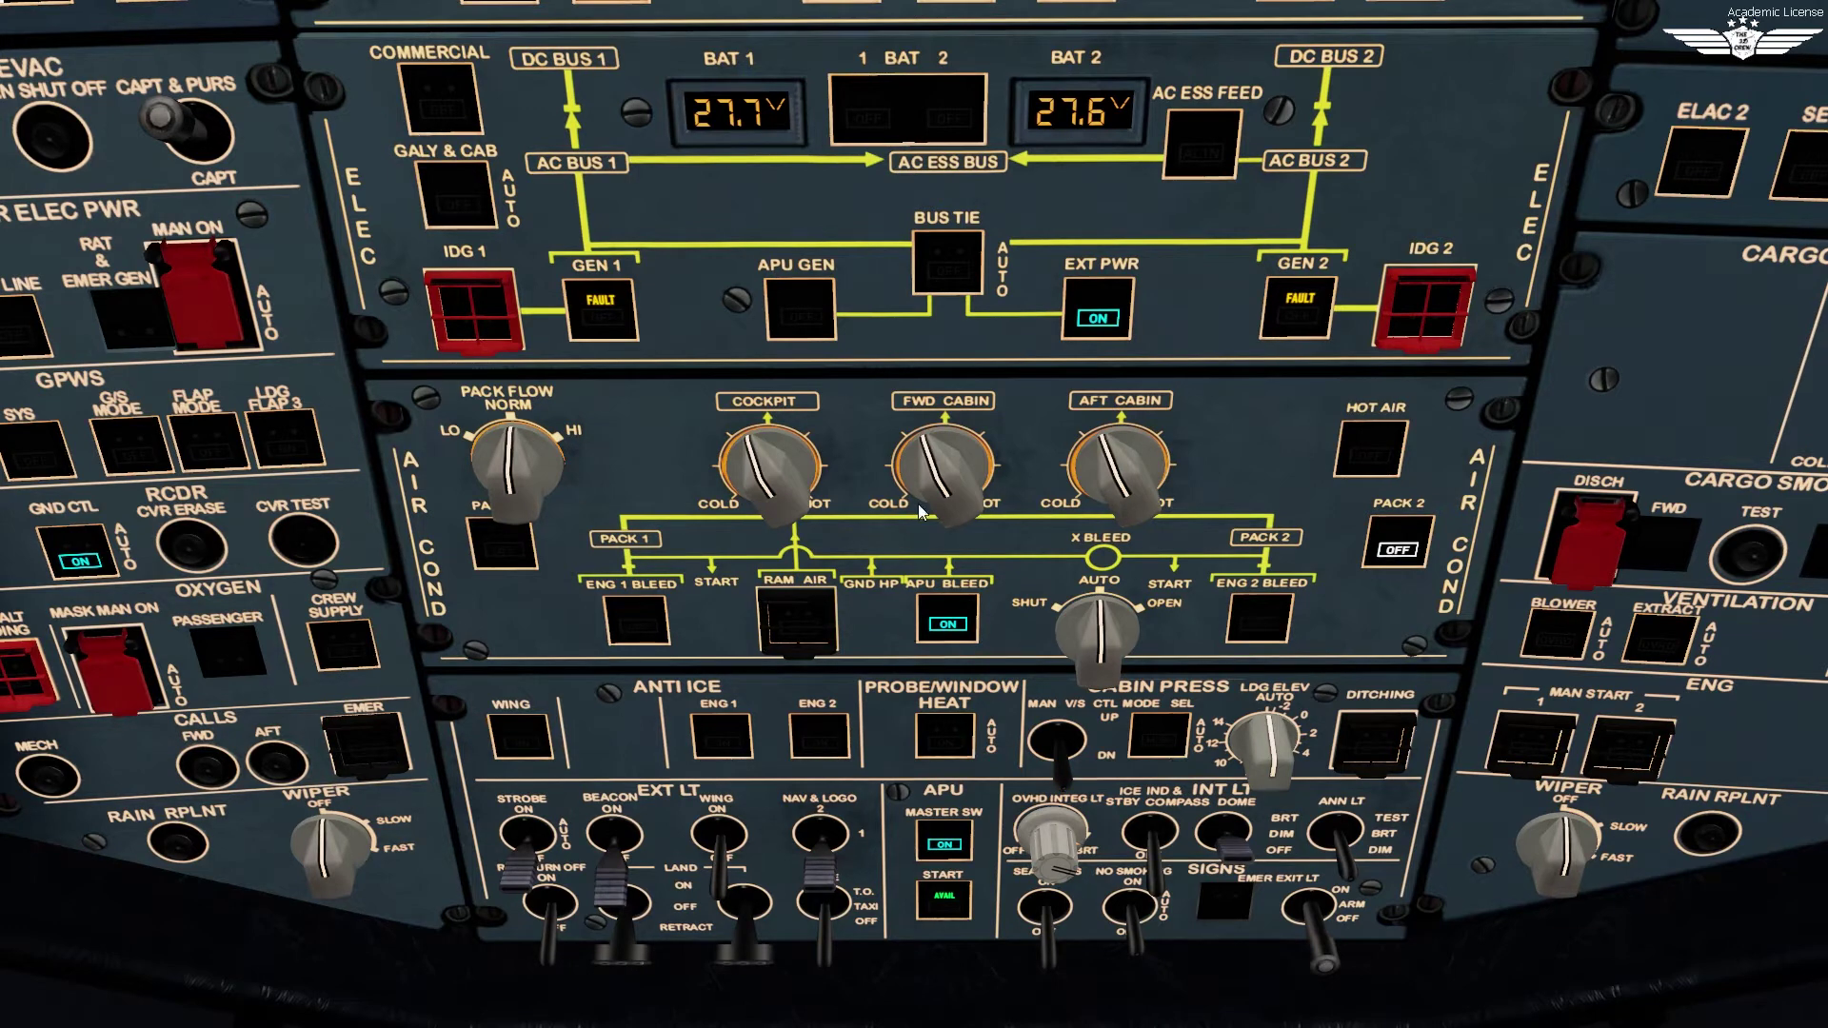
{"action": "left_click", "coordinate": [1407, 554]}
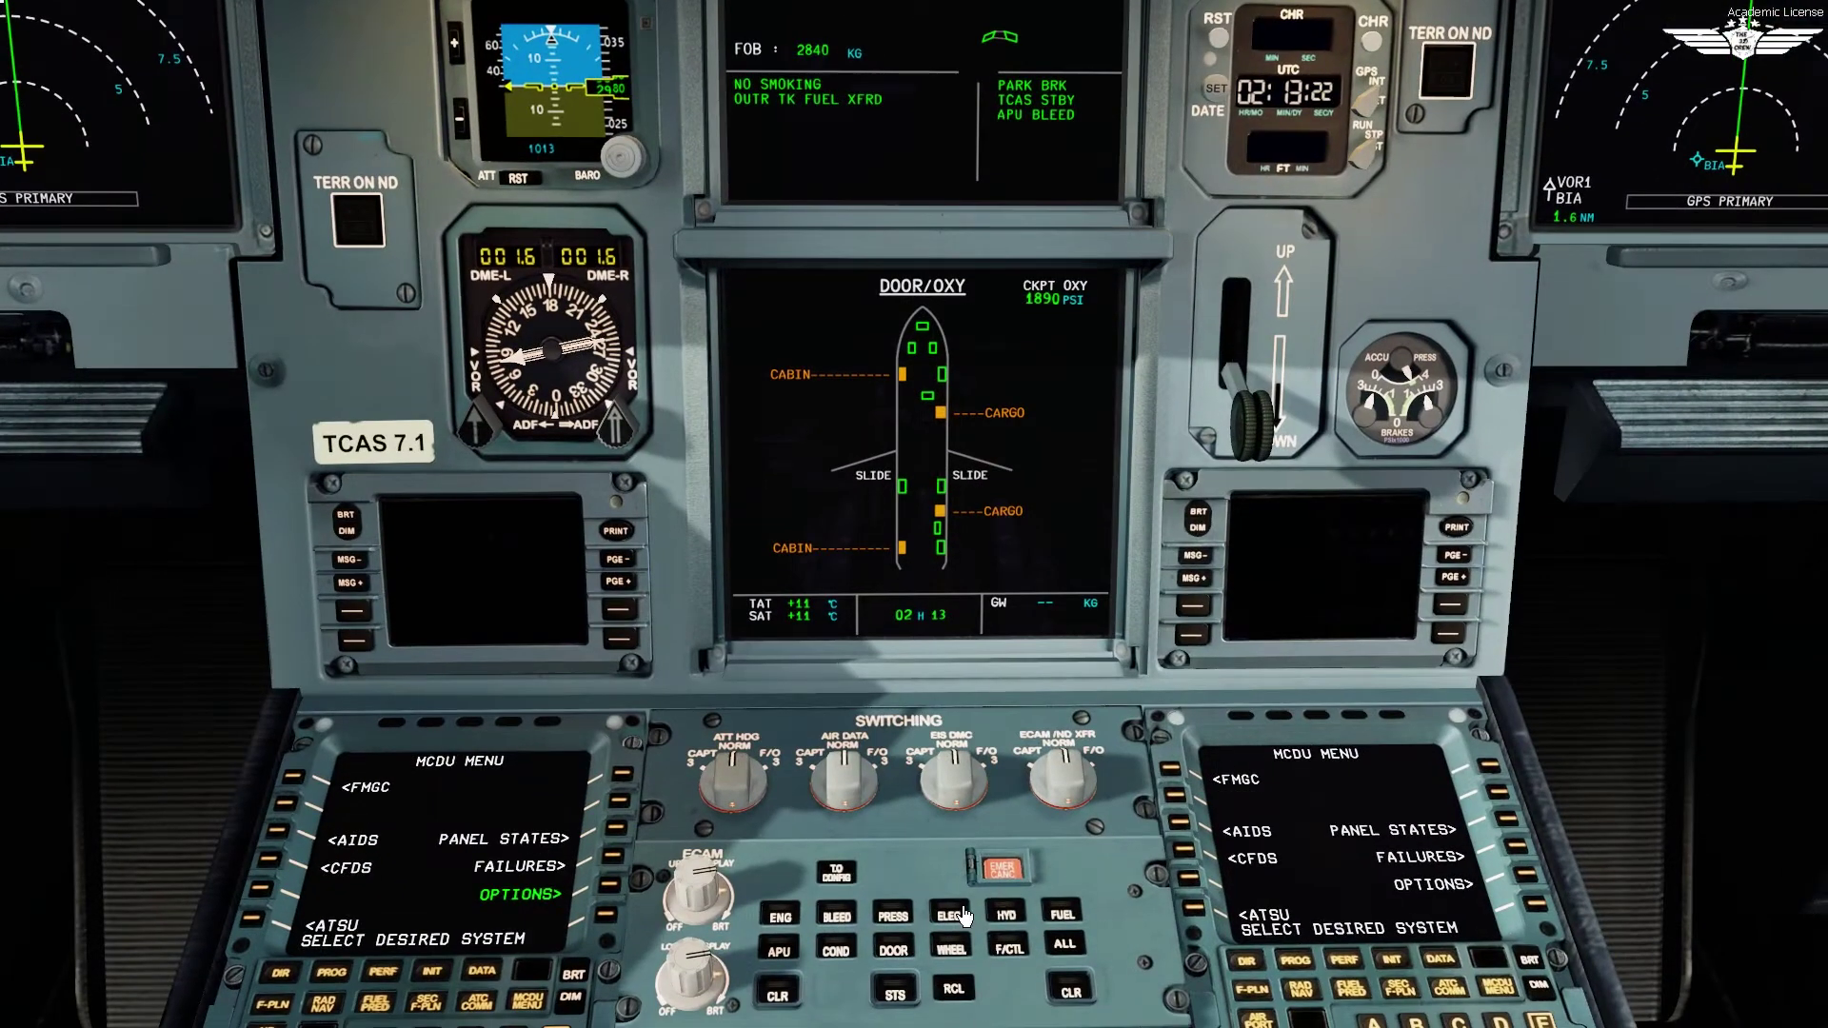
Show the ECAM ELEC page, then cycle BAT 1 and BAT 2 off and back on.
{"action": "left_click", "coordinate": [949, 915]}
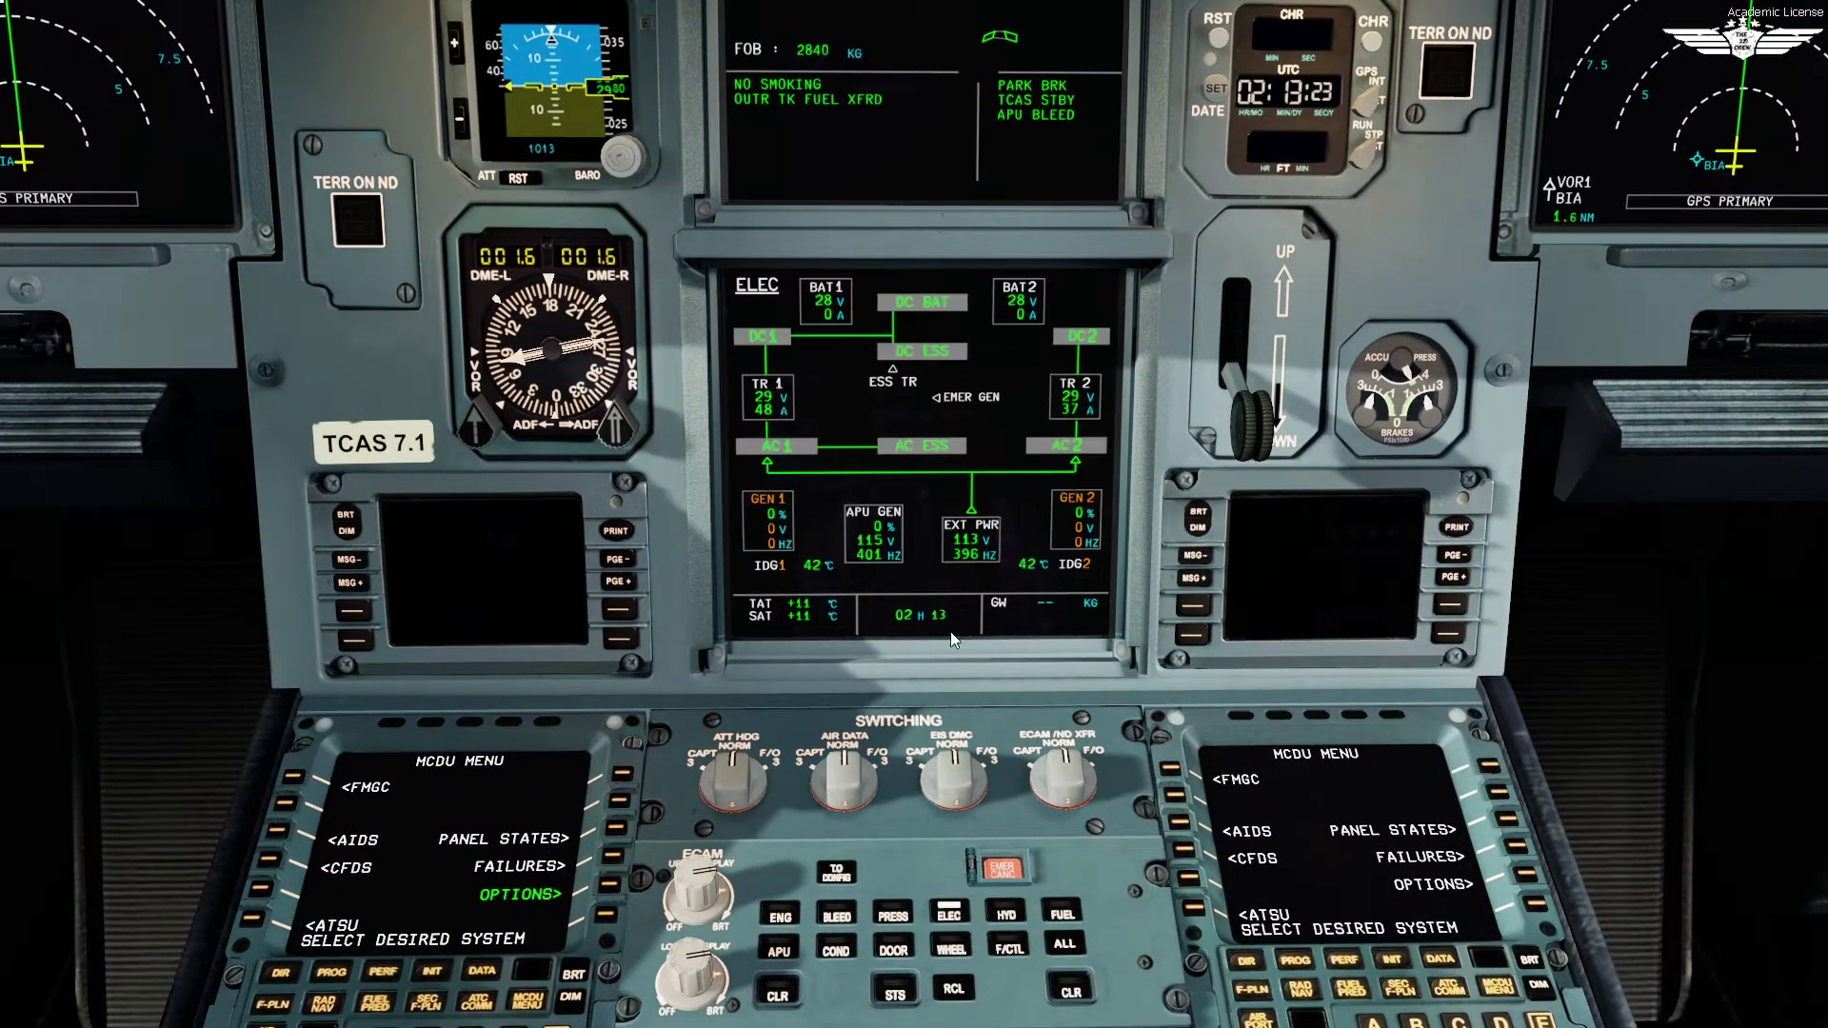
{"action": "left_click", "coordinate": [963, 459]}
{"action": "key", "text": "a"}
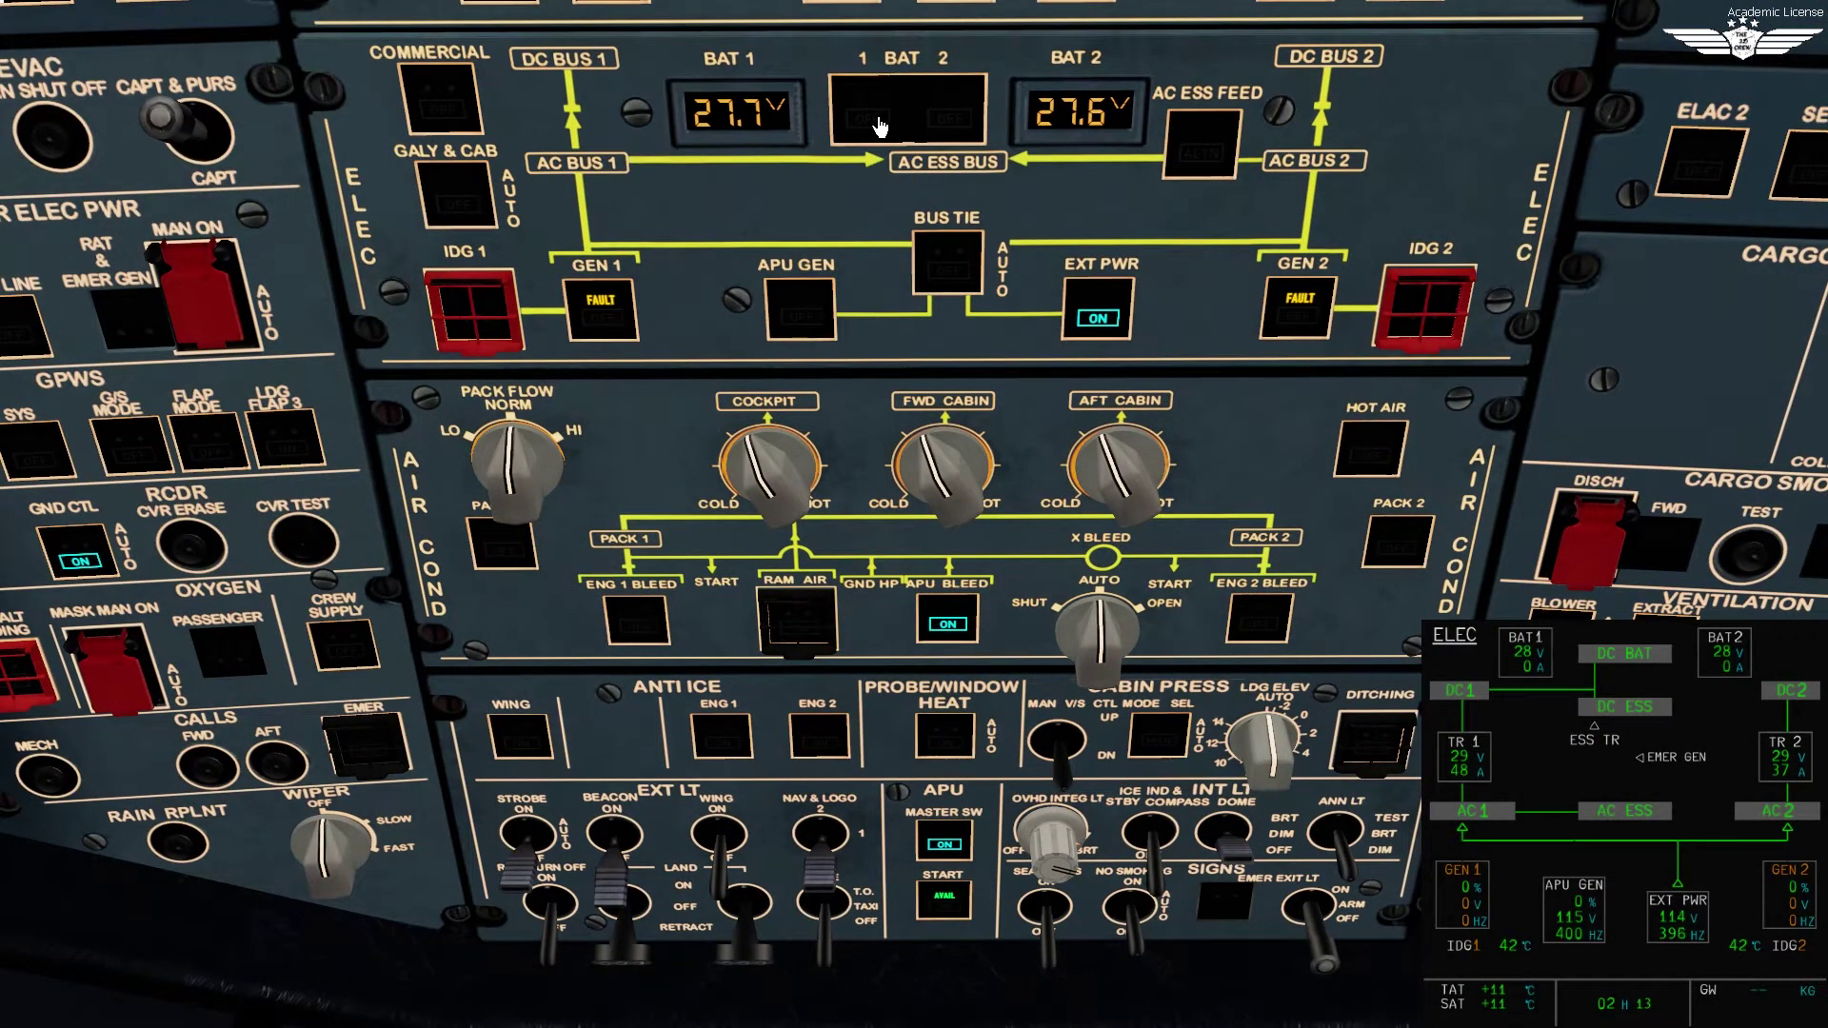
{"action": "left_click", "coordinate": [883, 128]}
{"action": "left_click", "coordinate": [952, 124]}
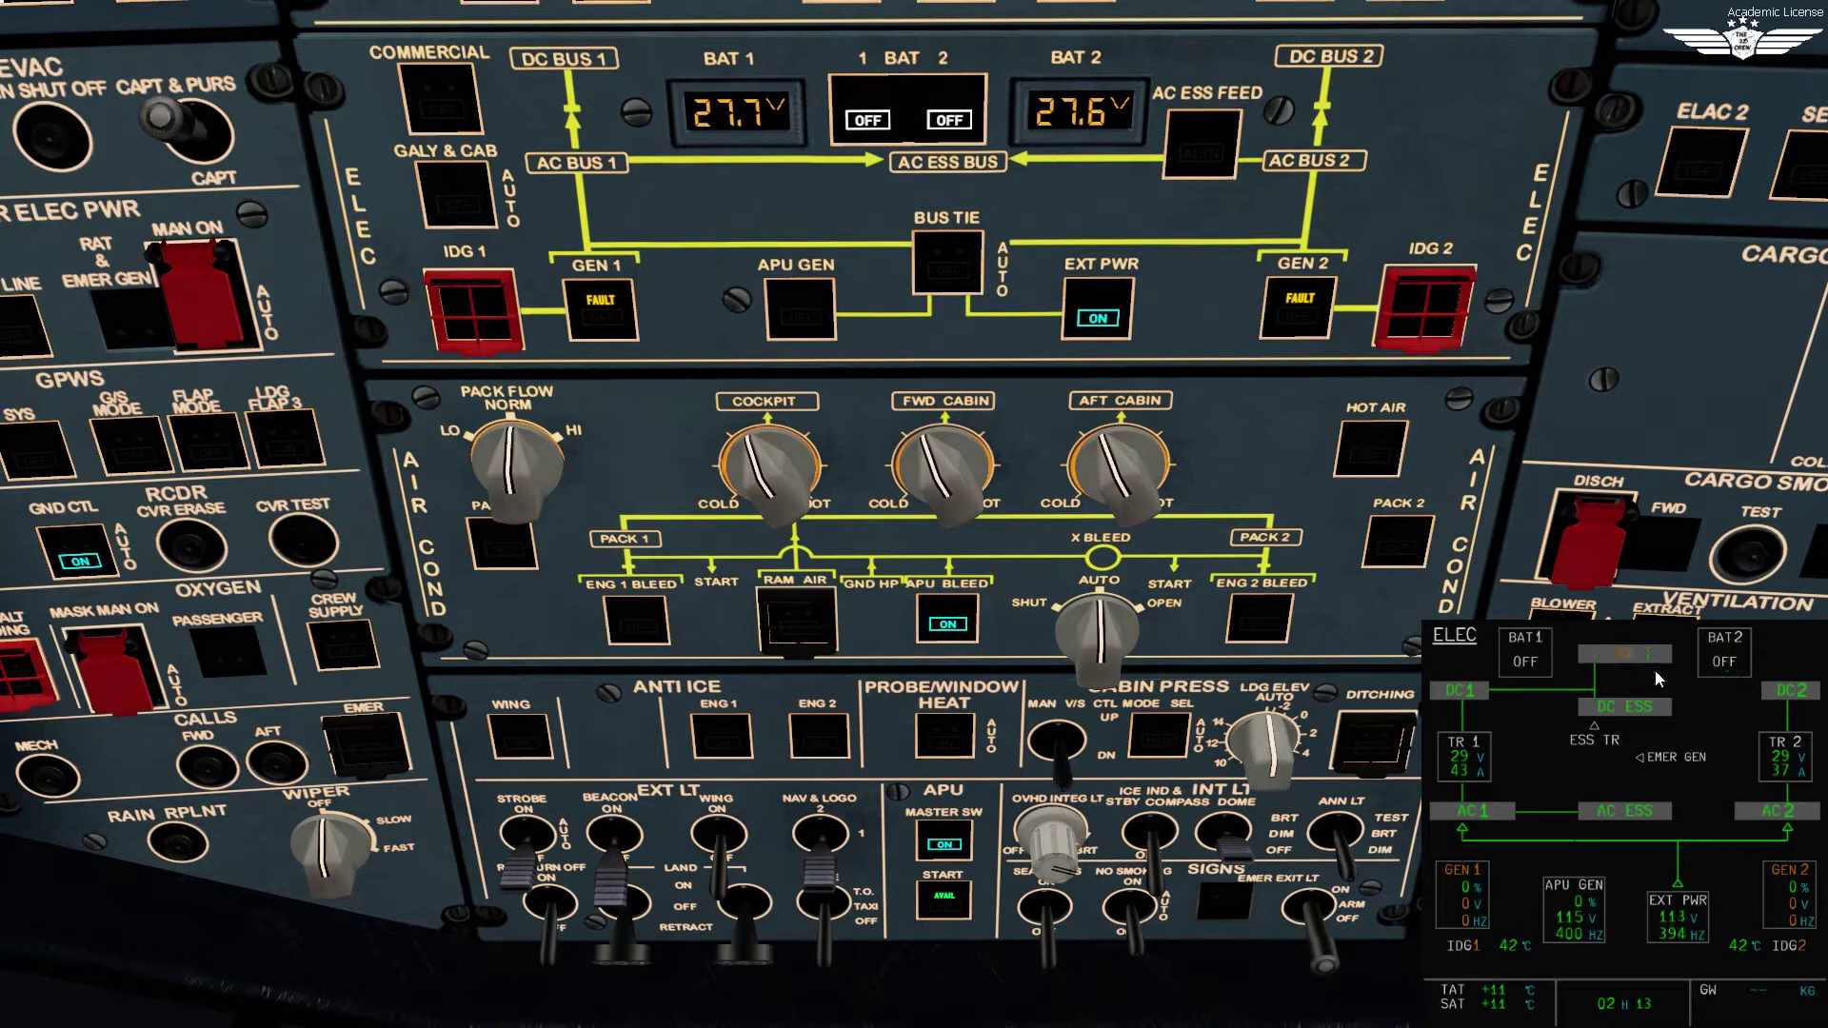
{"action": "left_click", "coordinate": [867, 119]}
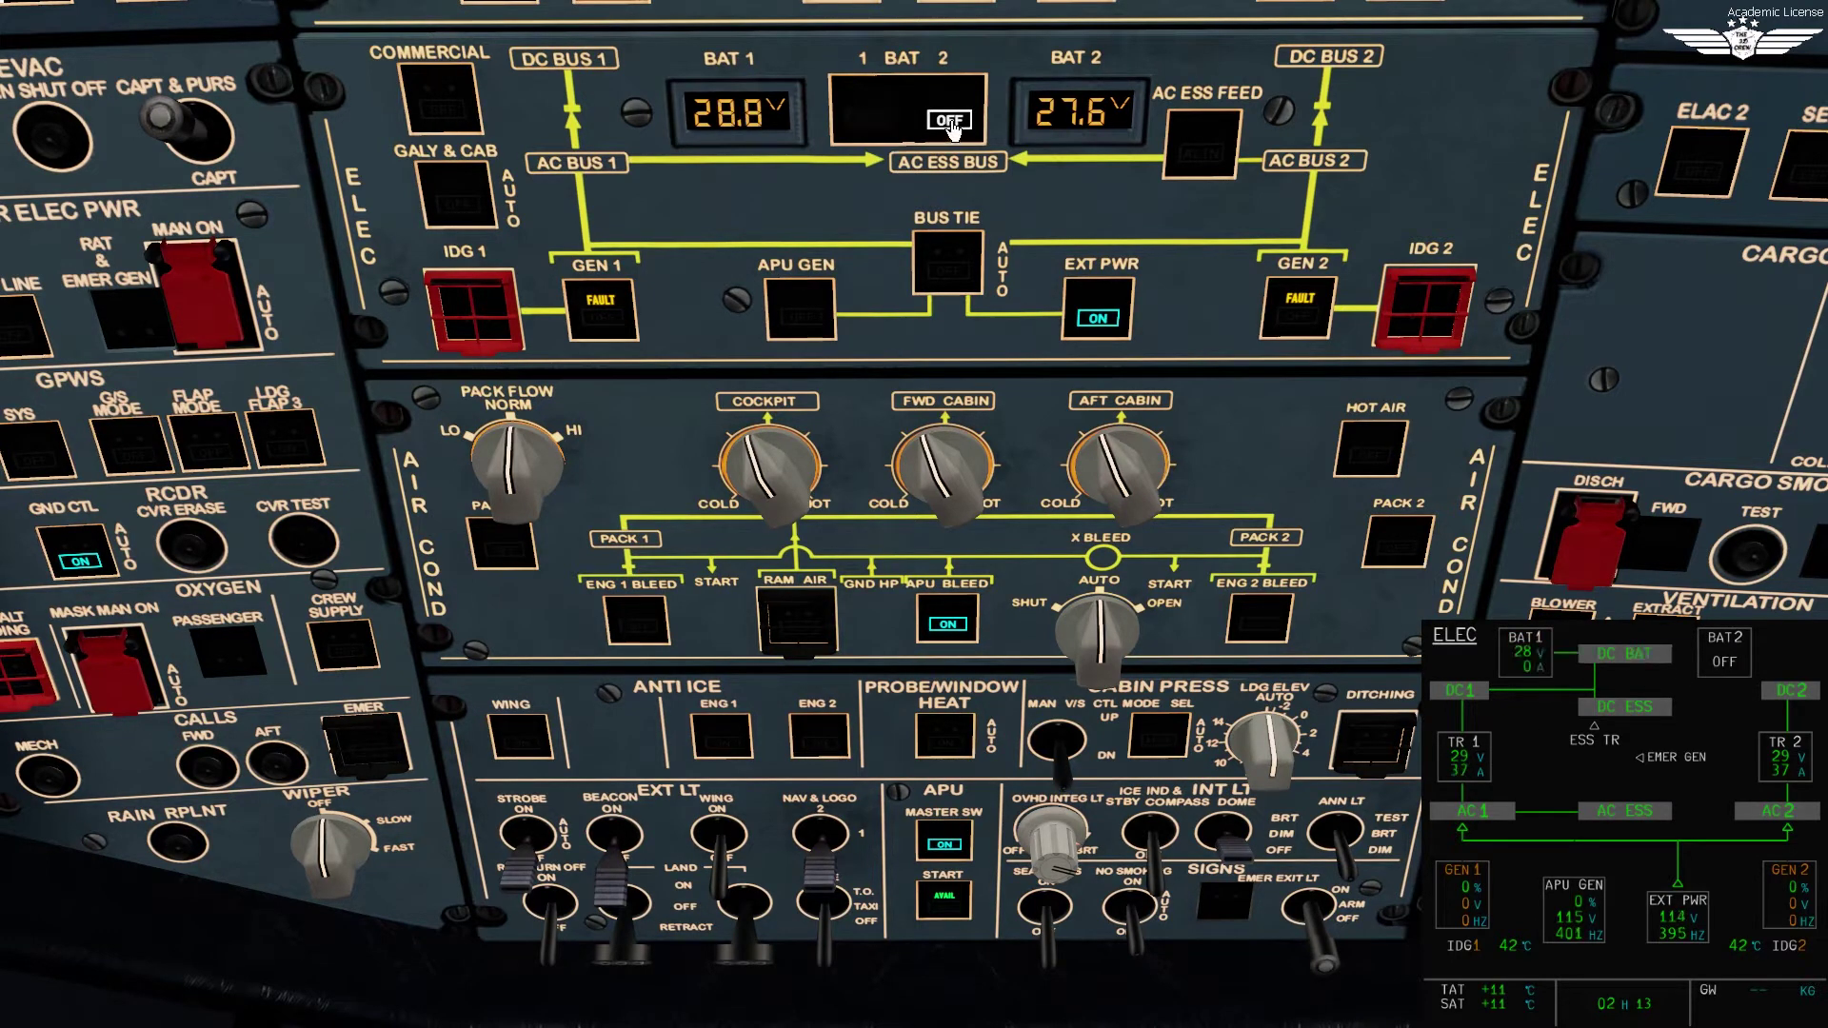
{"action": "left_click", "coordinate": [949, 119]}
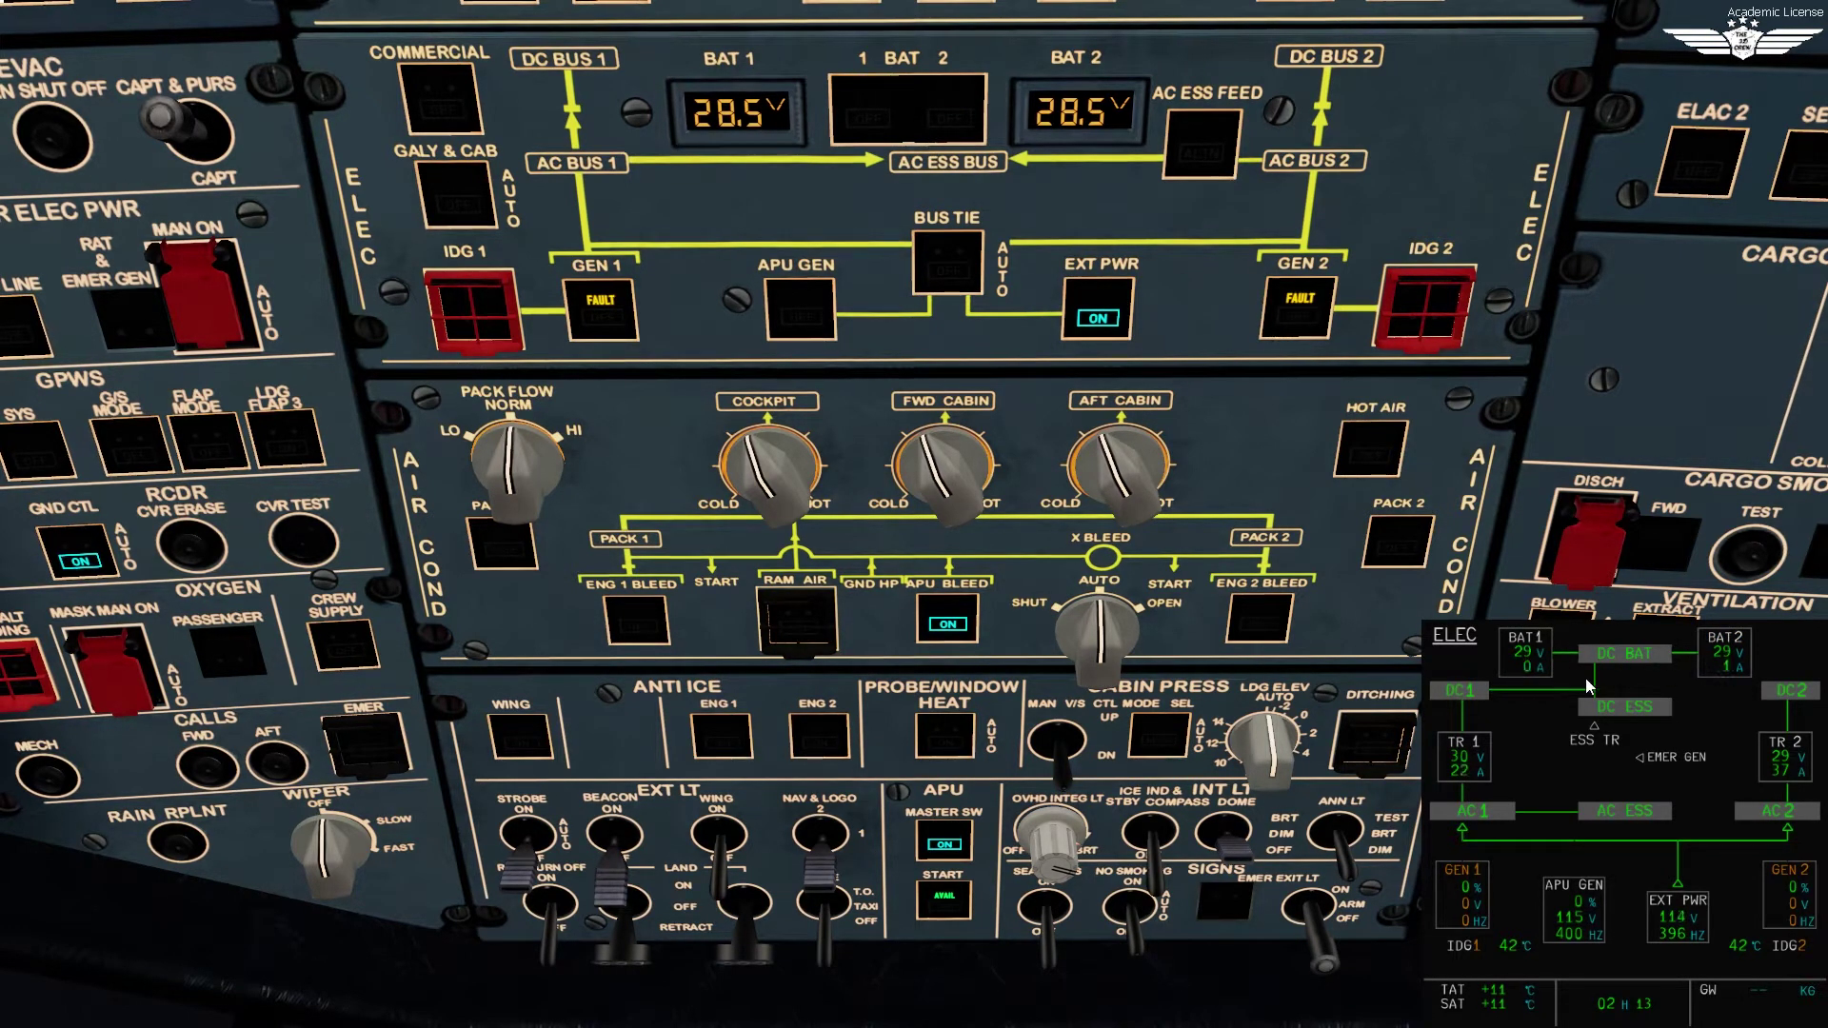
{"action": "left_click", "coordinate": [1693, 686]}
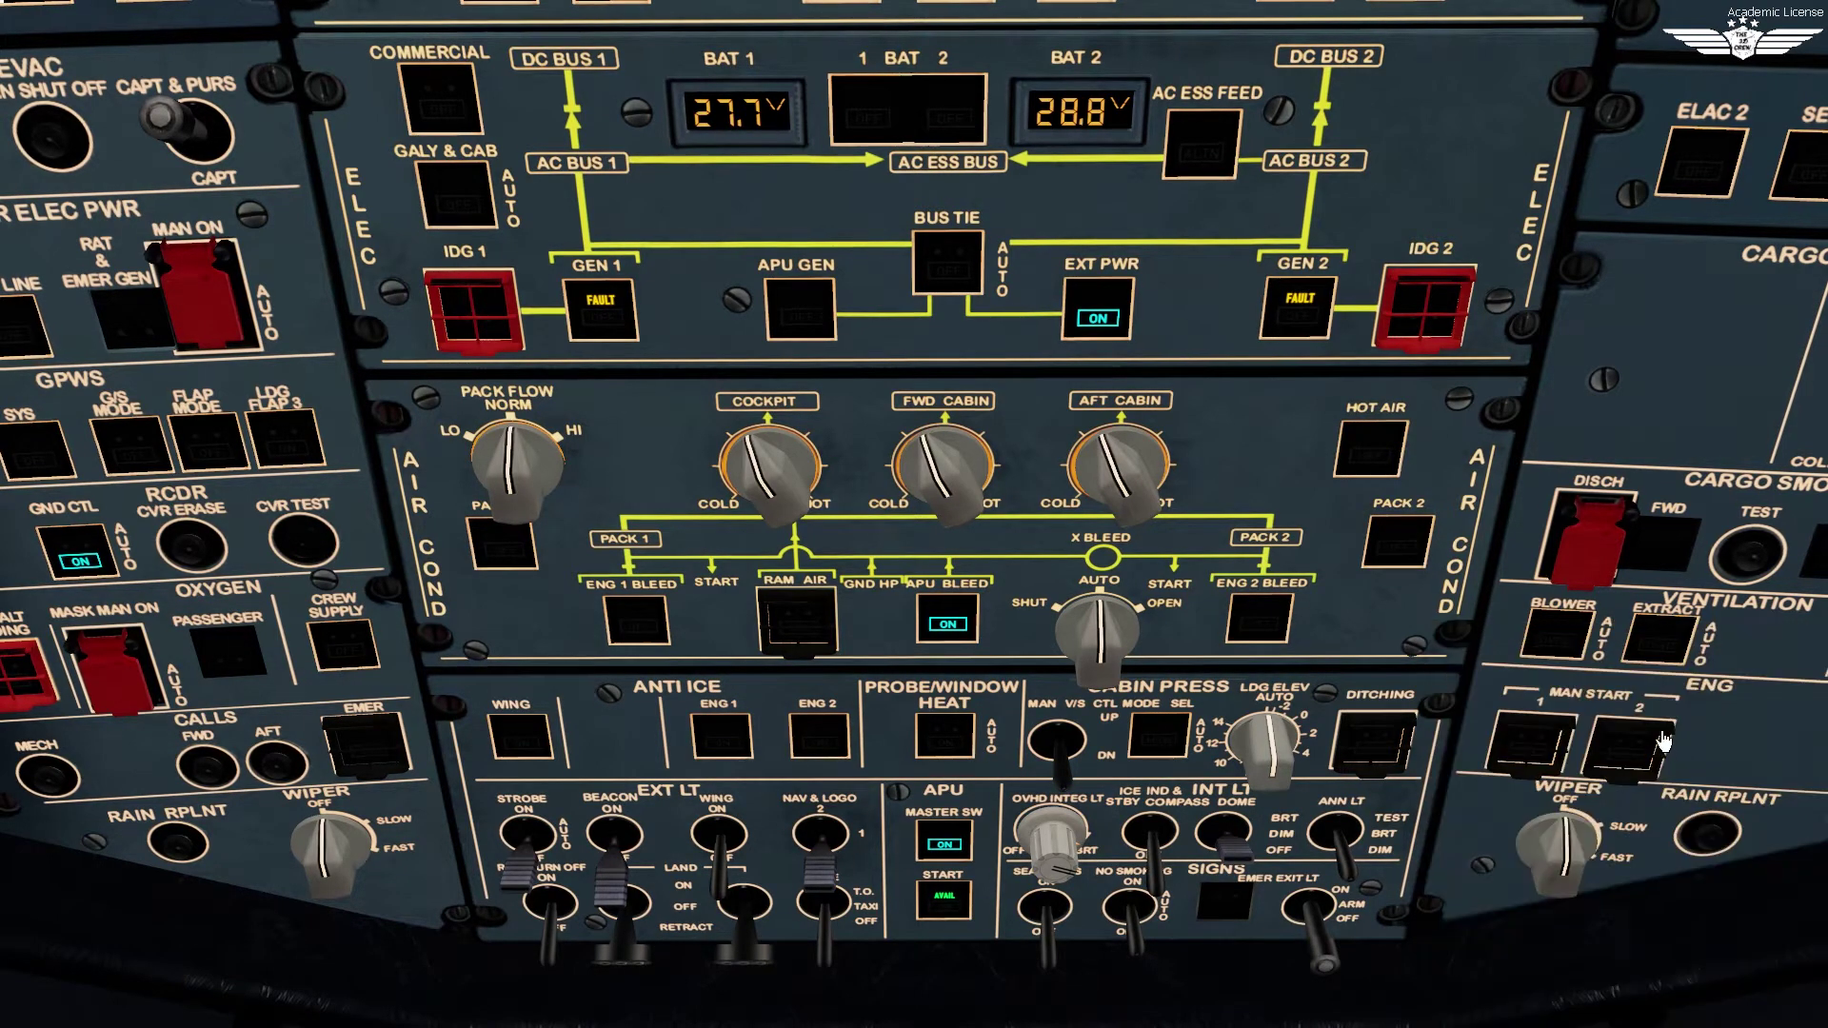
Run the ENG 1 fire test, lighting the engine 1 FIRE pushbutton and agent SQUIB/DISCH lights.
{"action": "key", "text": "r"}
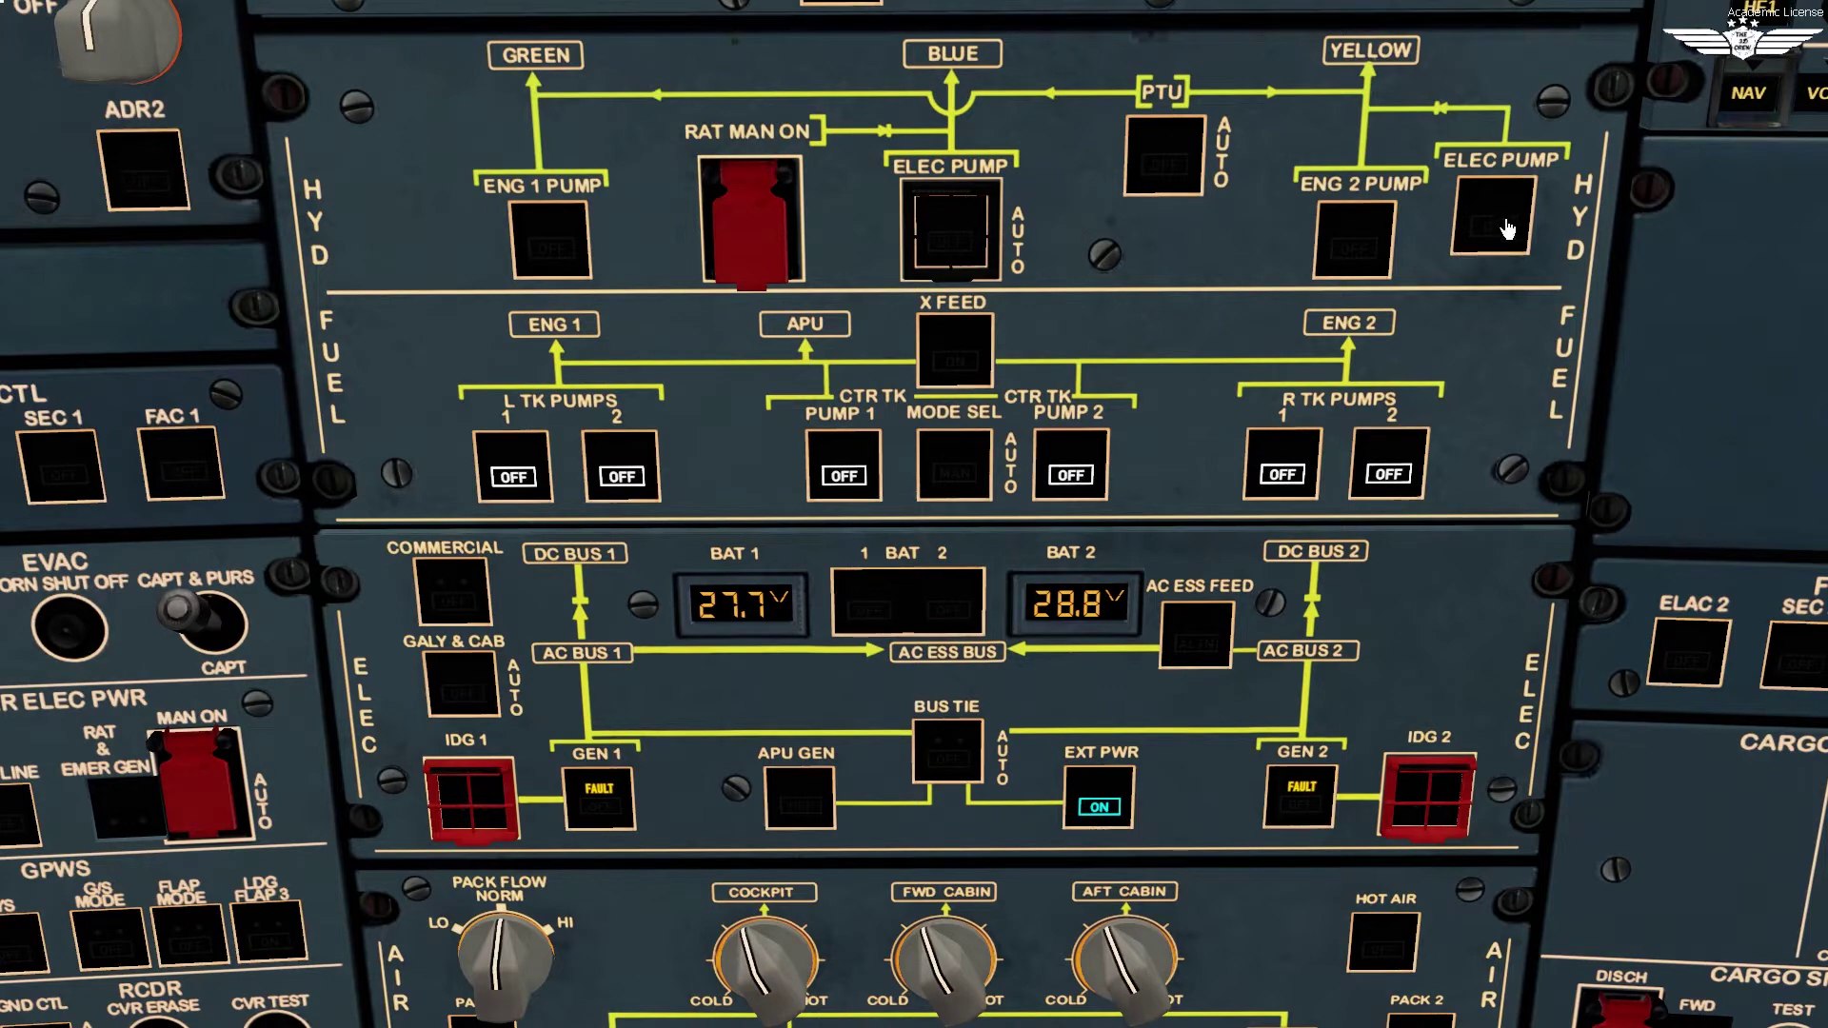
{"action": "key", "text": "Up"}
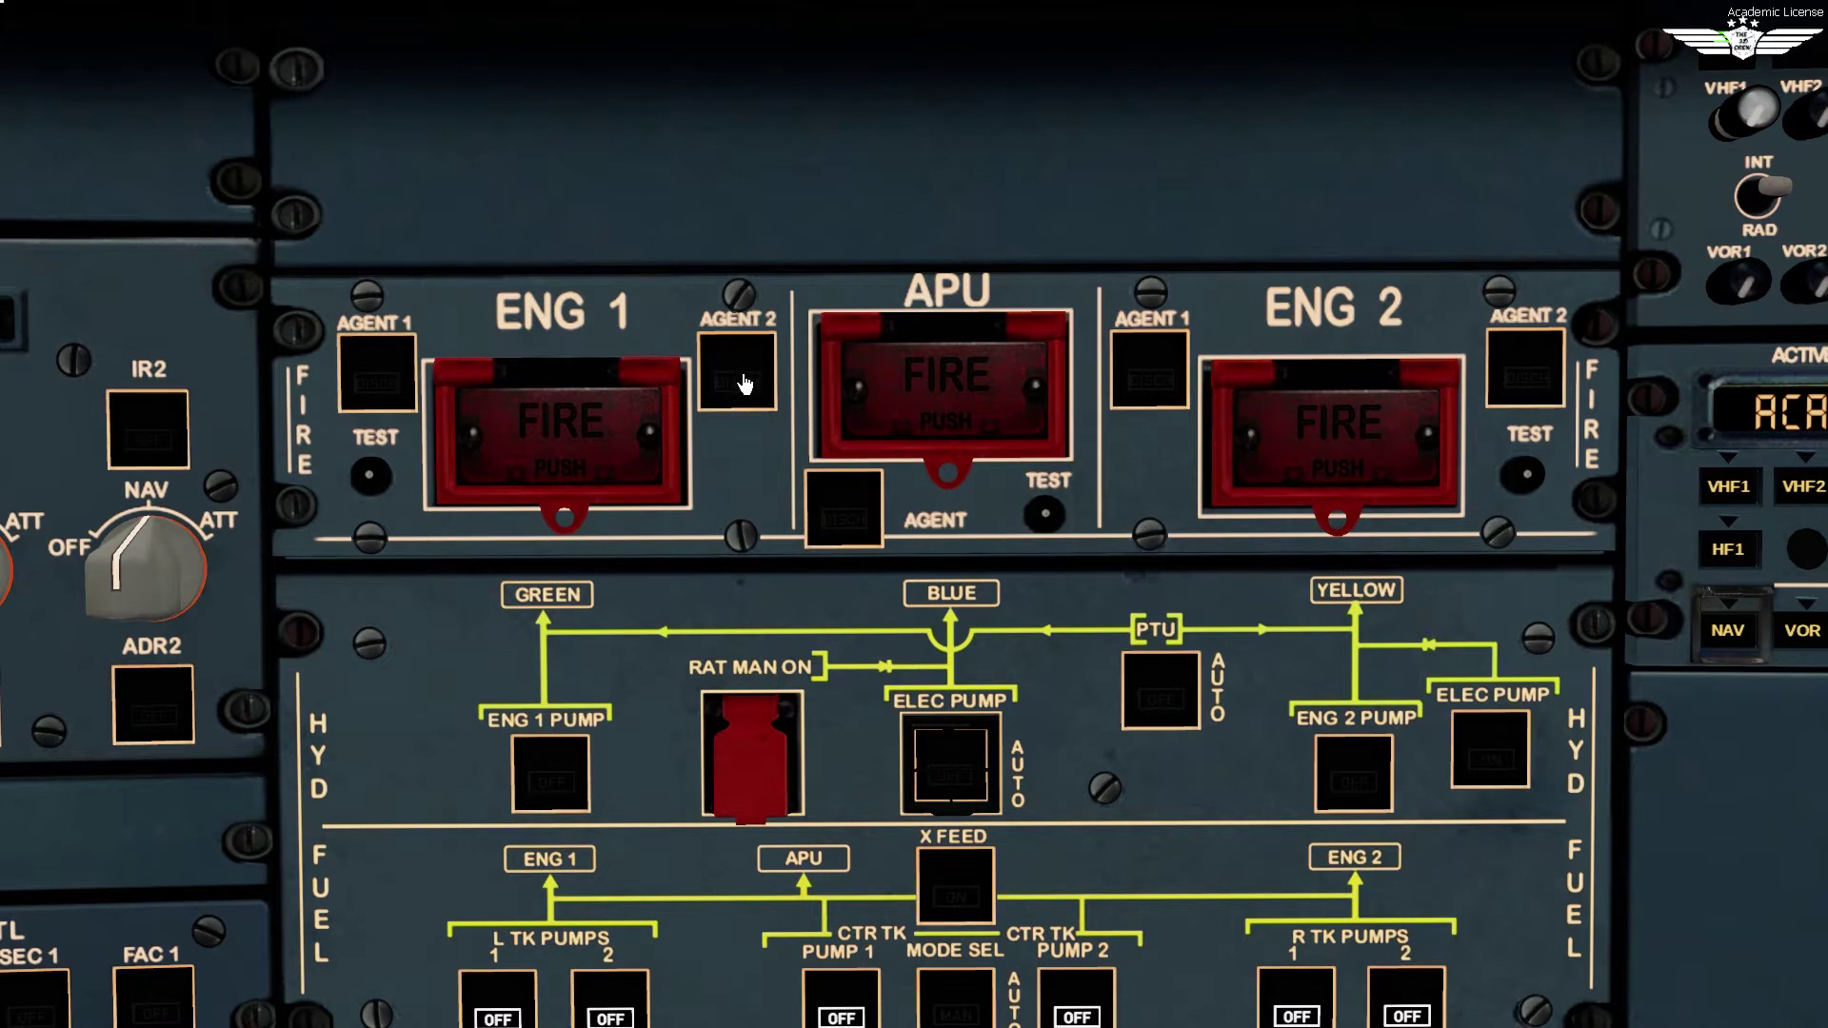
{"action": "left_click", "coordinate": [371, 476]}
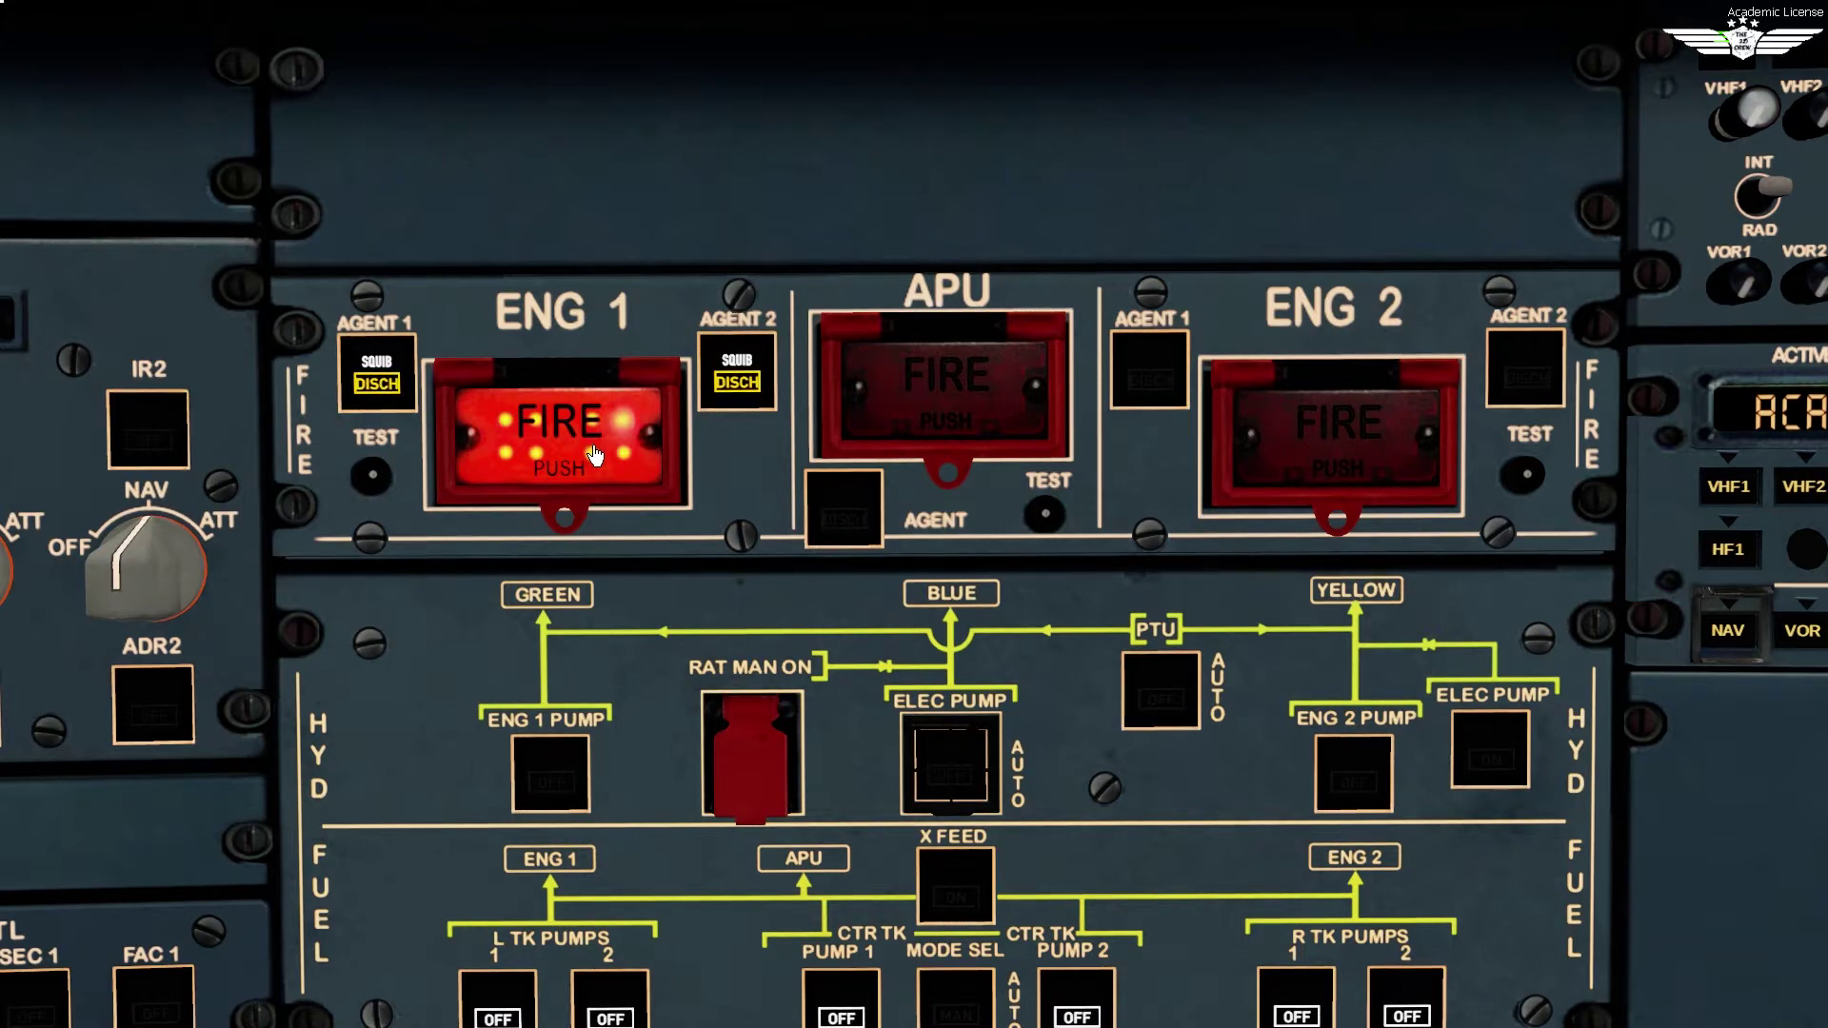
{"action": "key", "text": "Down"}
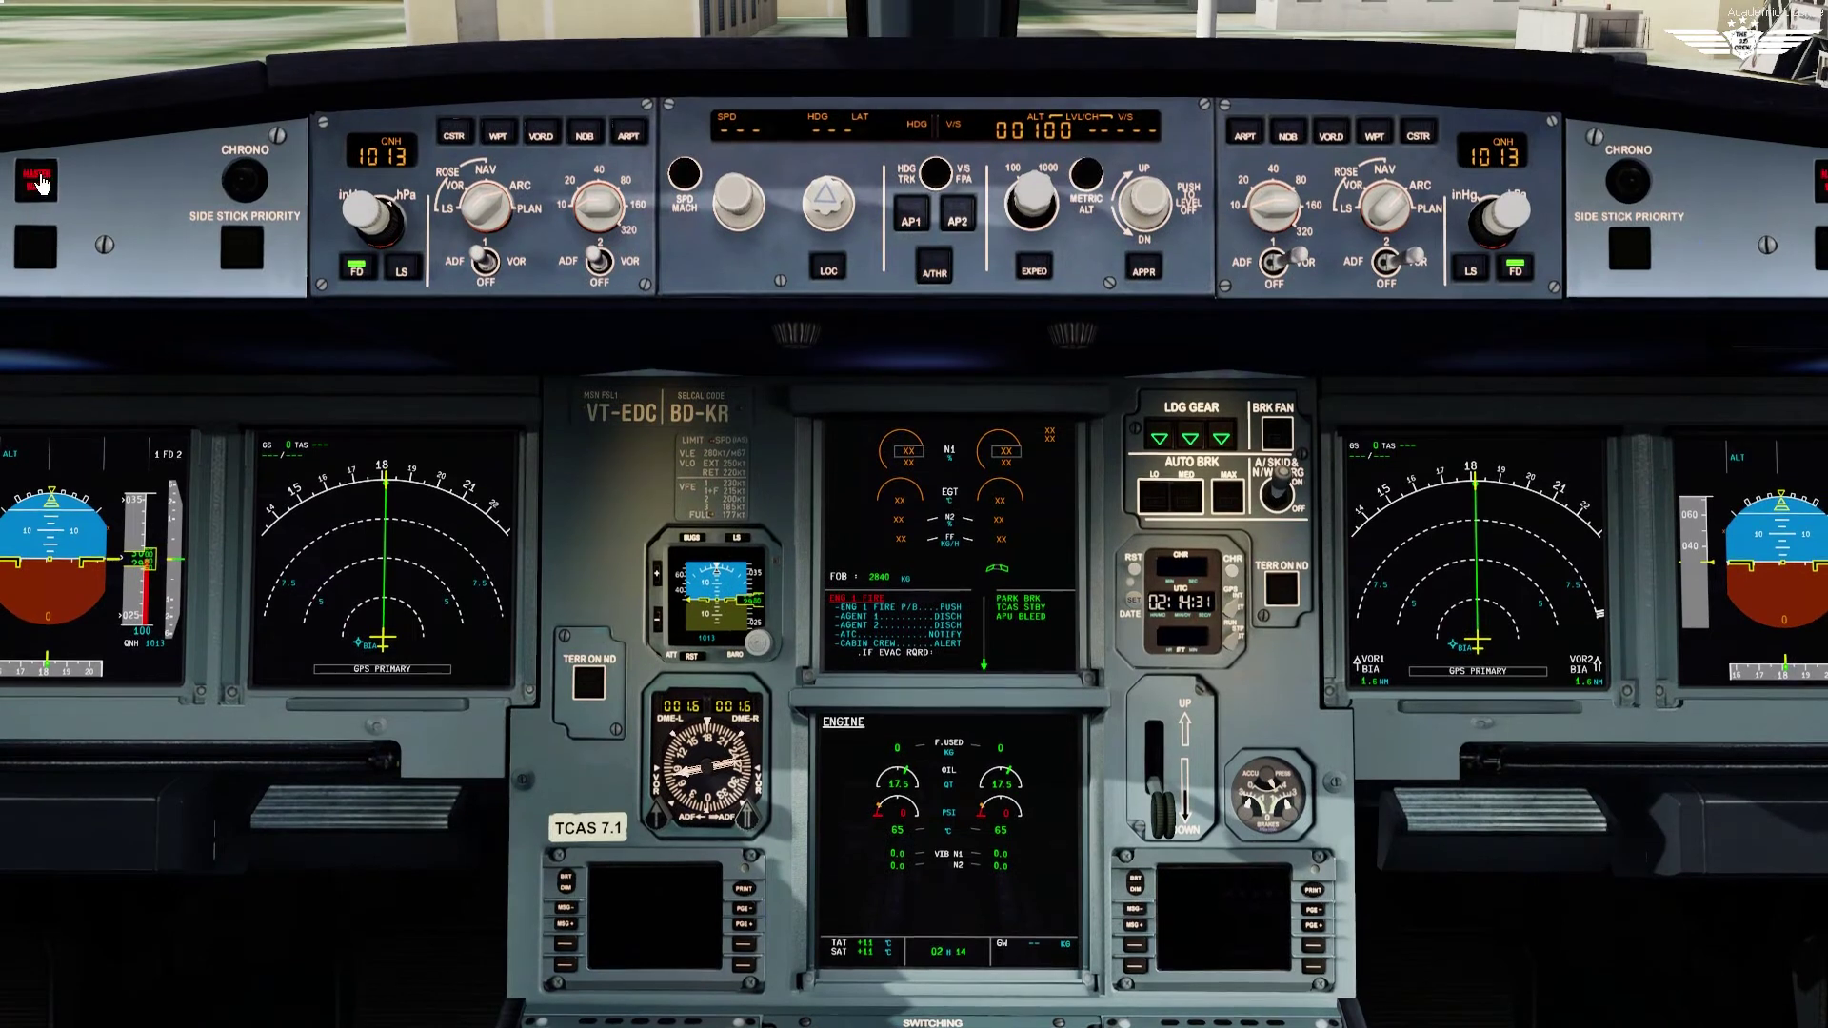
Silence the master warning, clear the ENG 1 test lights, and start the ENG 2 fire test.
{"action": "left_click", "coordinate": [40, 183]}
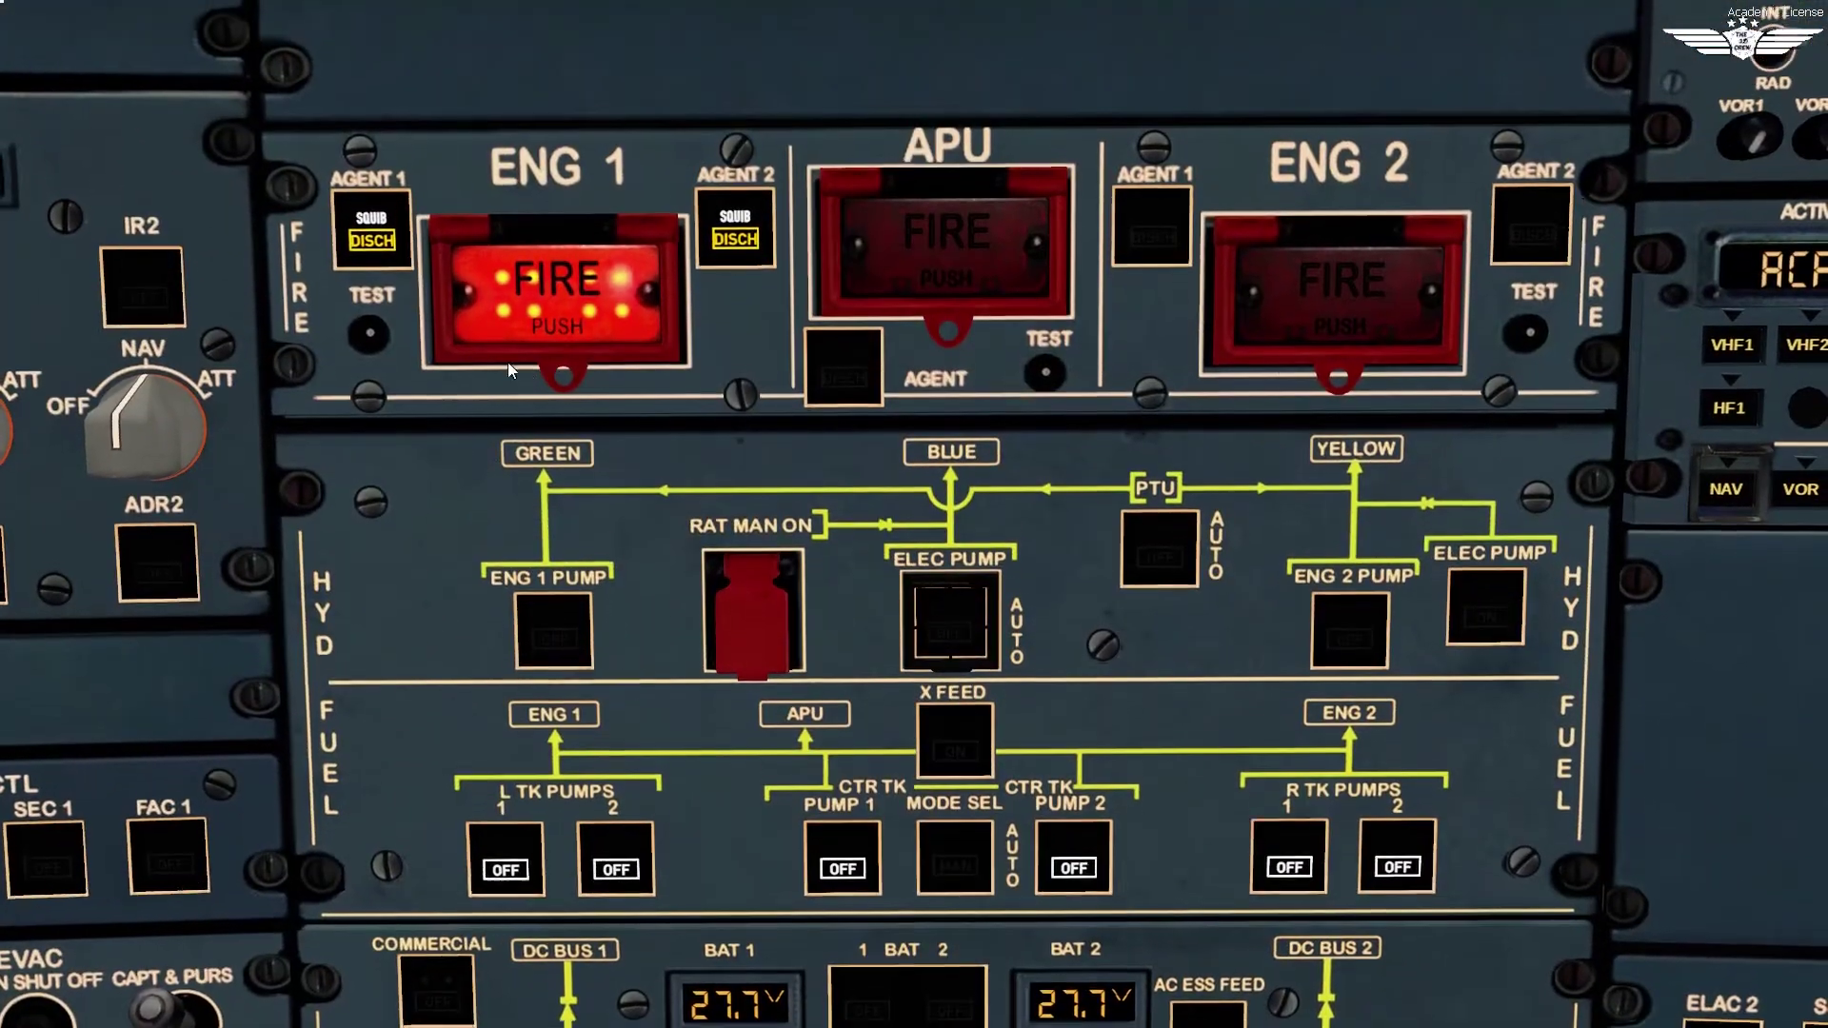
{"action": "left_click", "coordinate": [369, 340]}
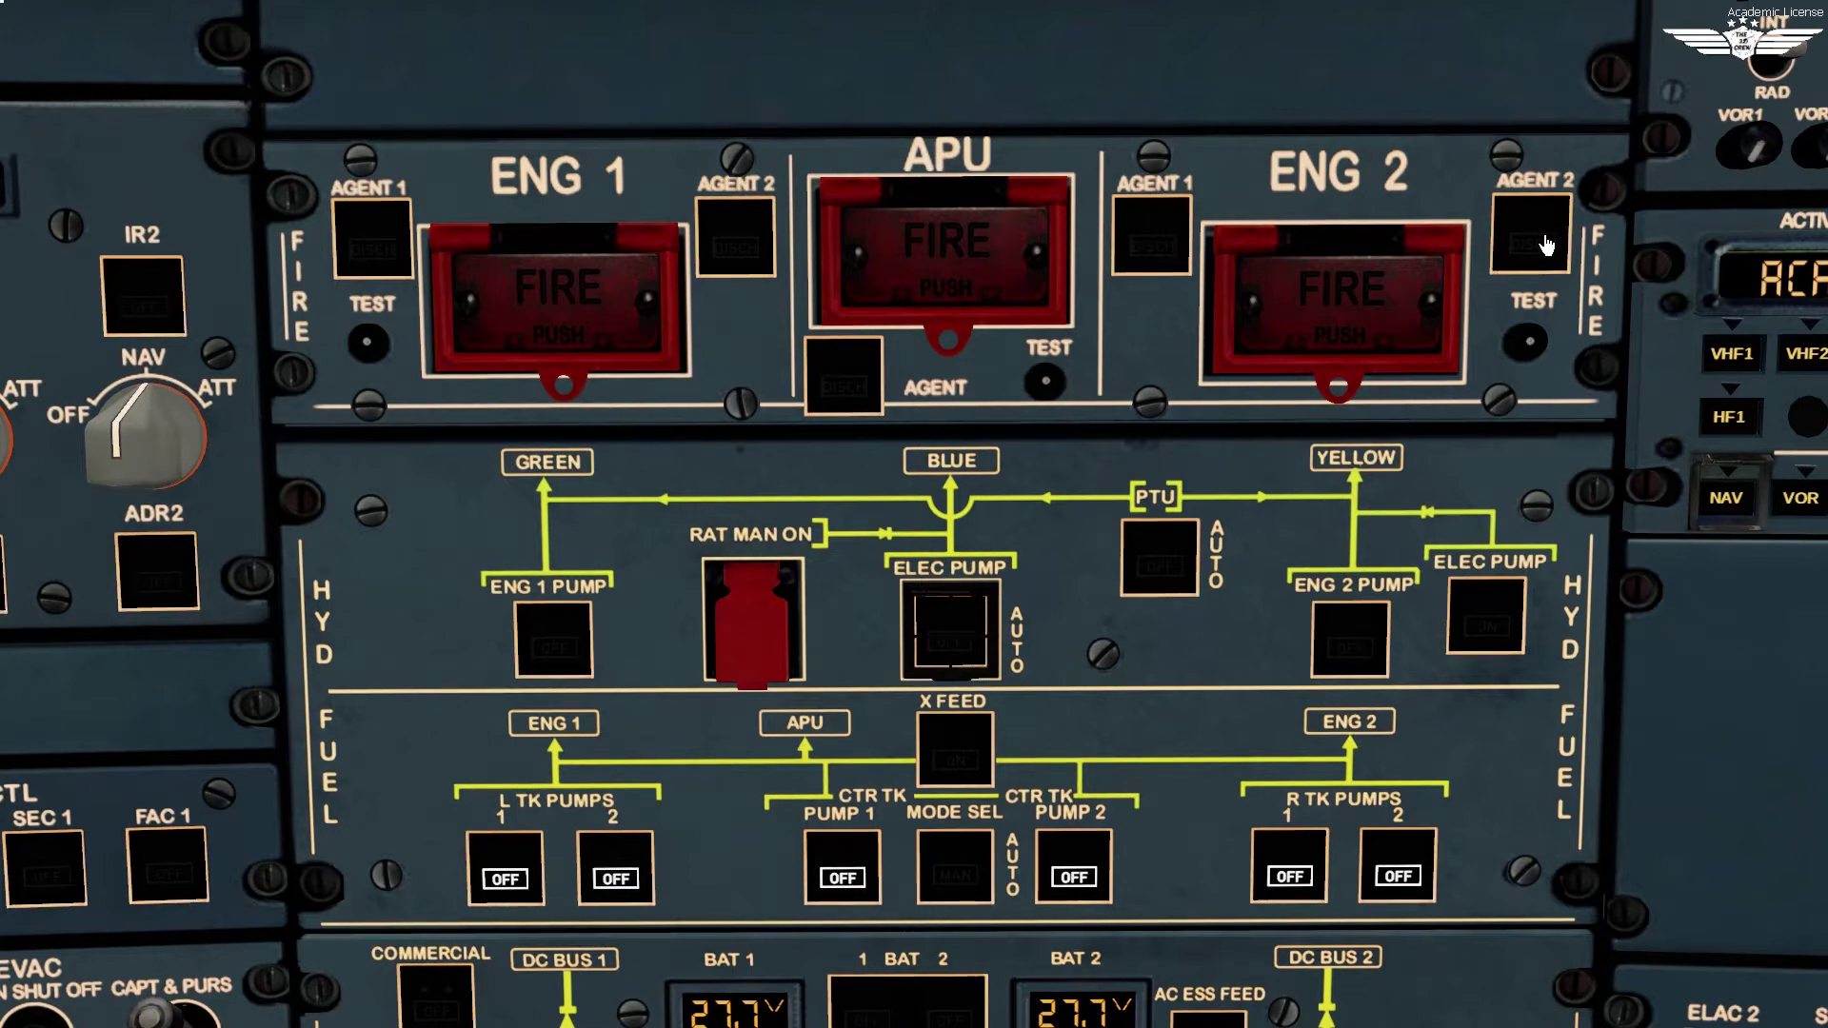
{"action": "left_click", "coordinate": [1534, 342]}
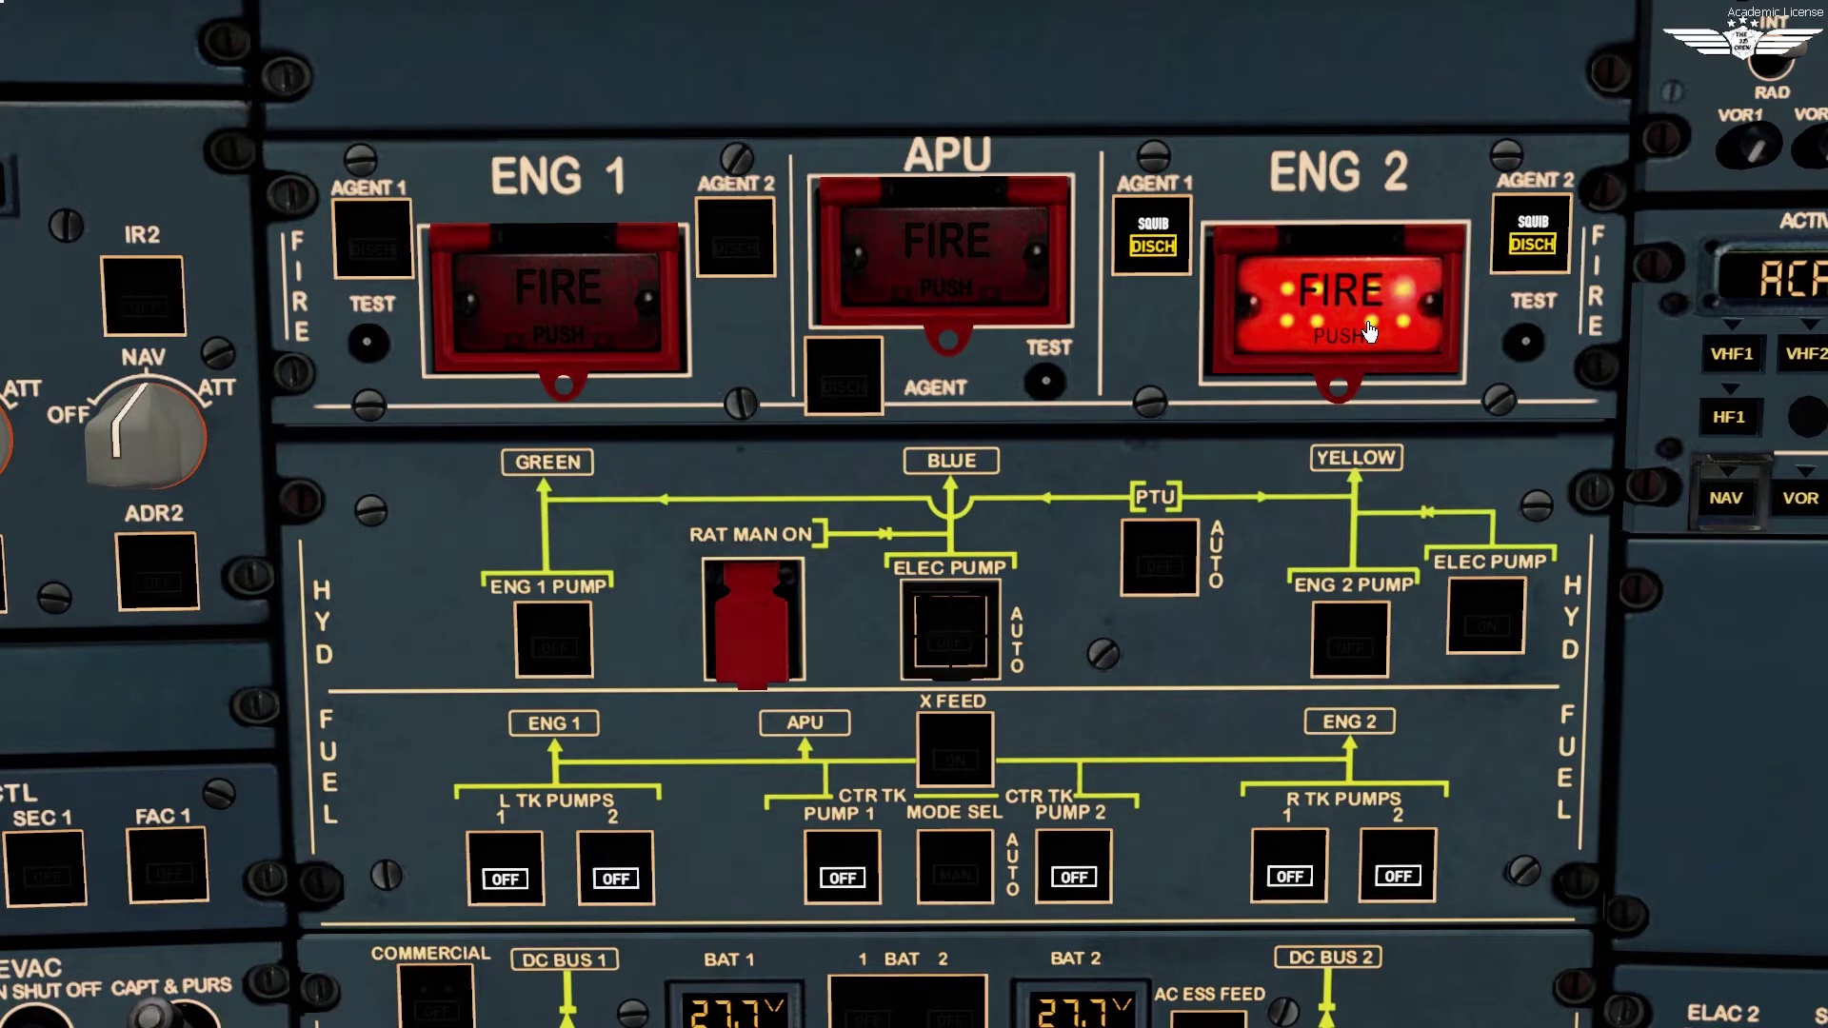
{"action": "key", "text": "1"}
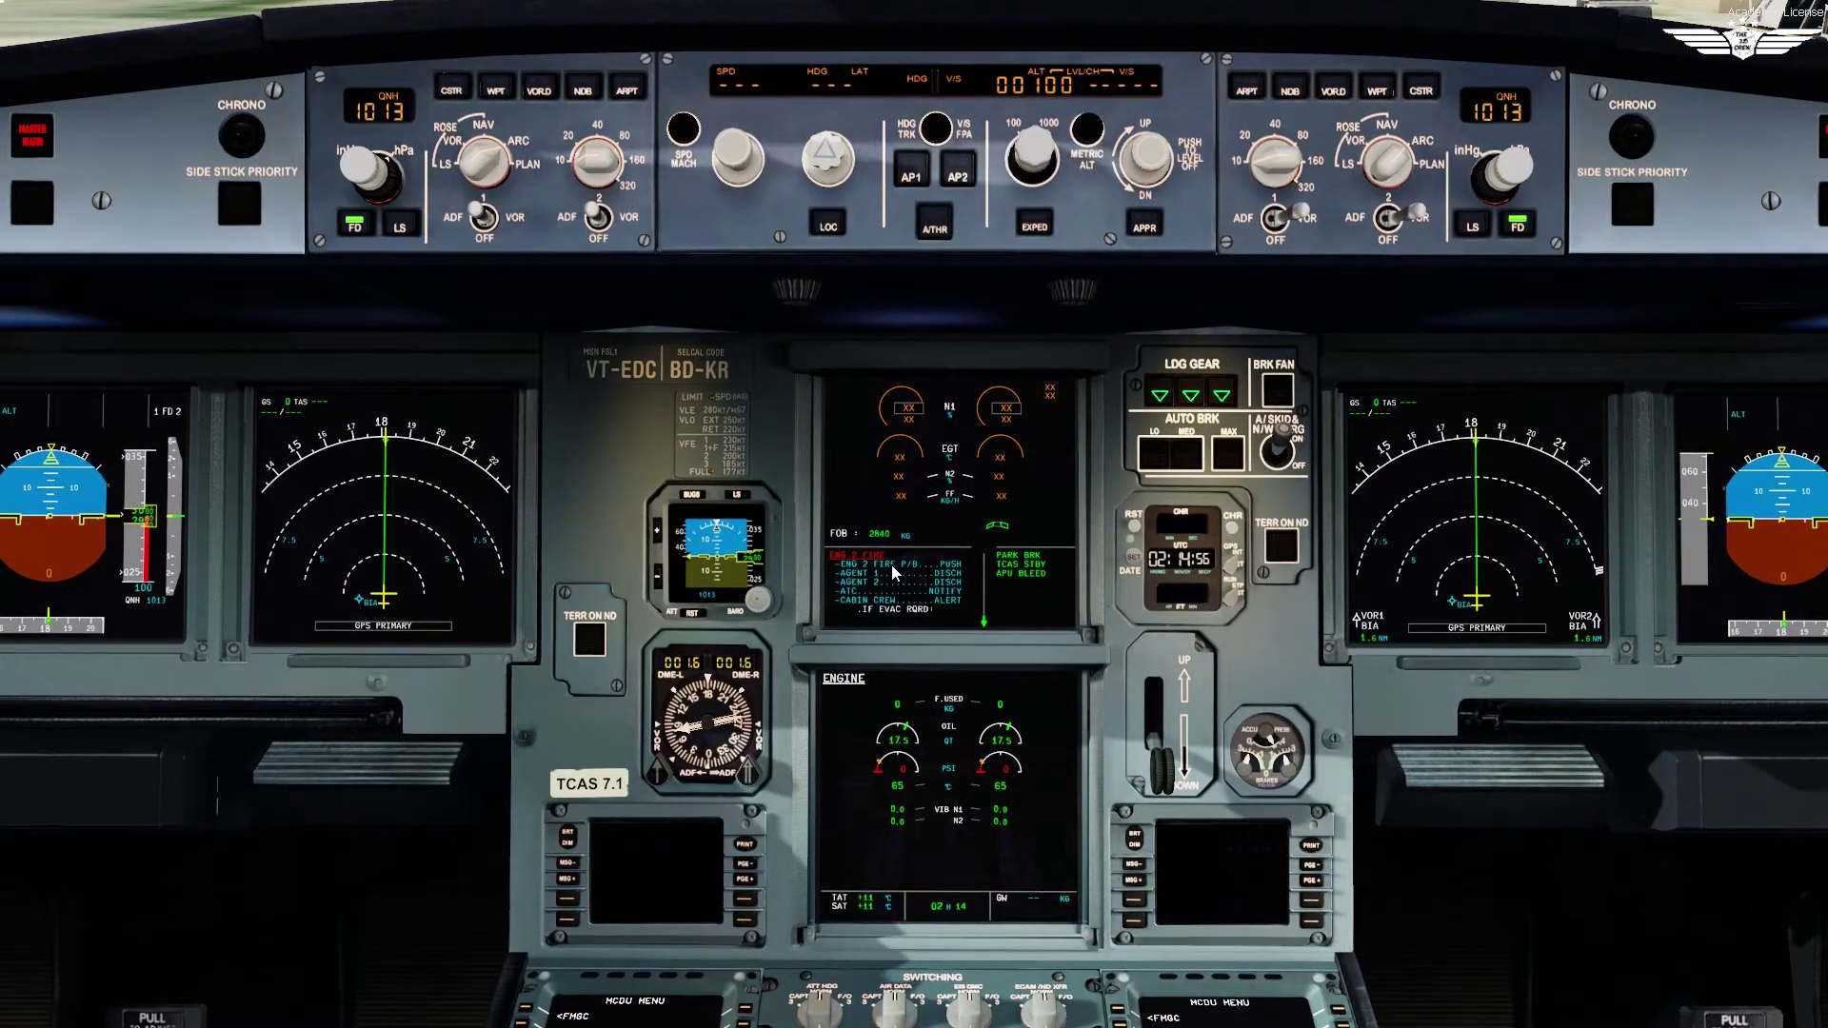
Silence MASTER WARN on the glareshield and release the ENG 2 fire TEST button.
{"action": "key", "text": "2"}
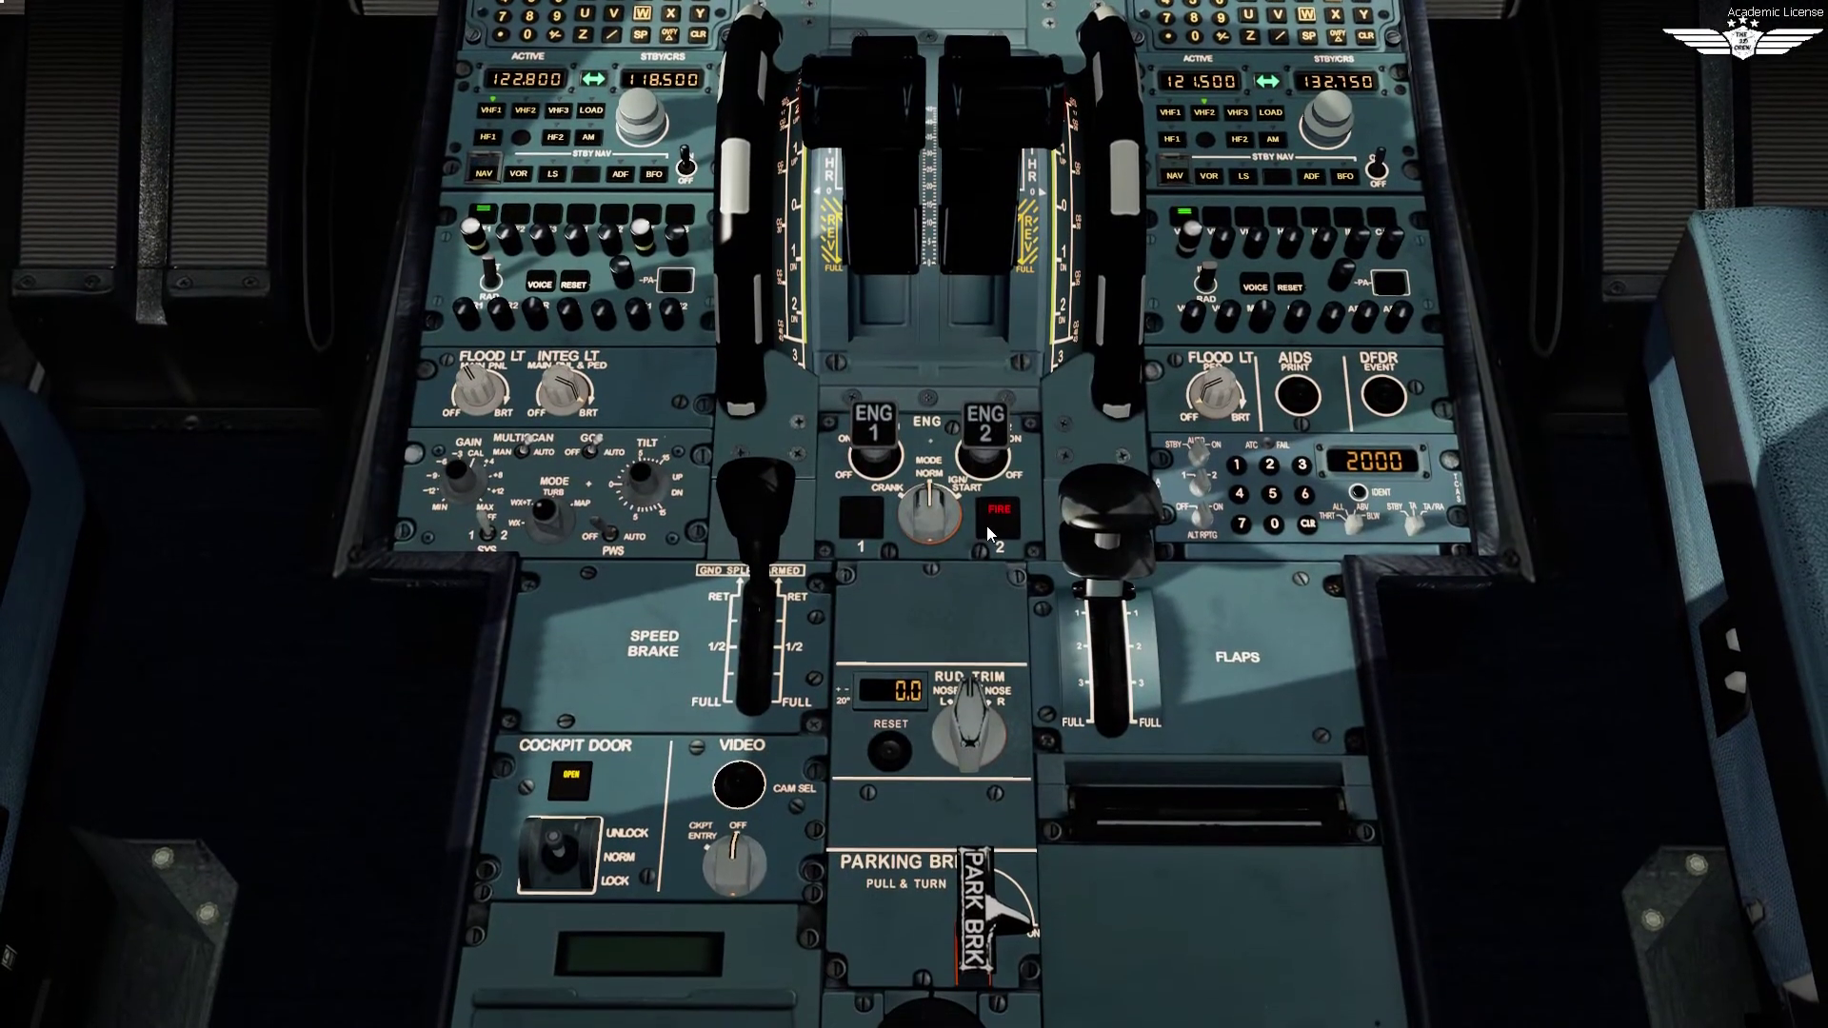
{"action": "key", "text": "Up"}
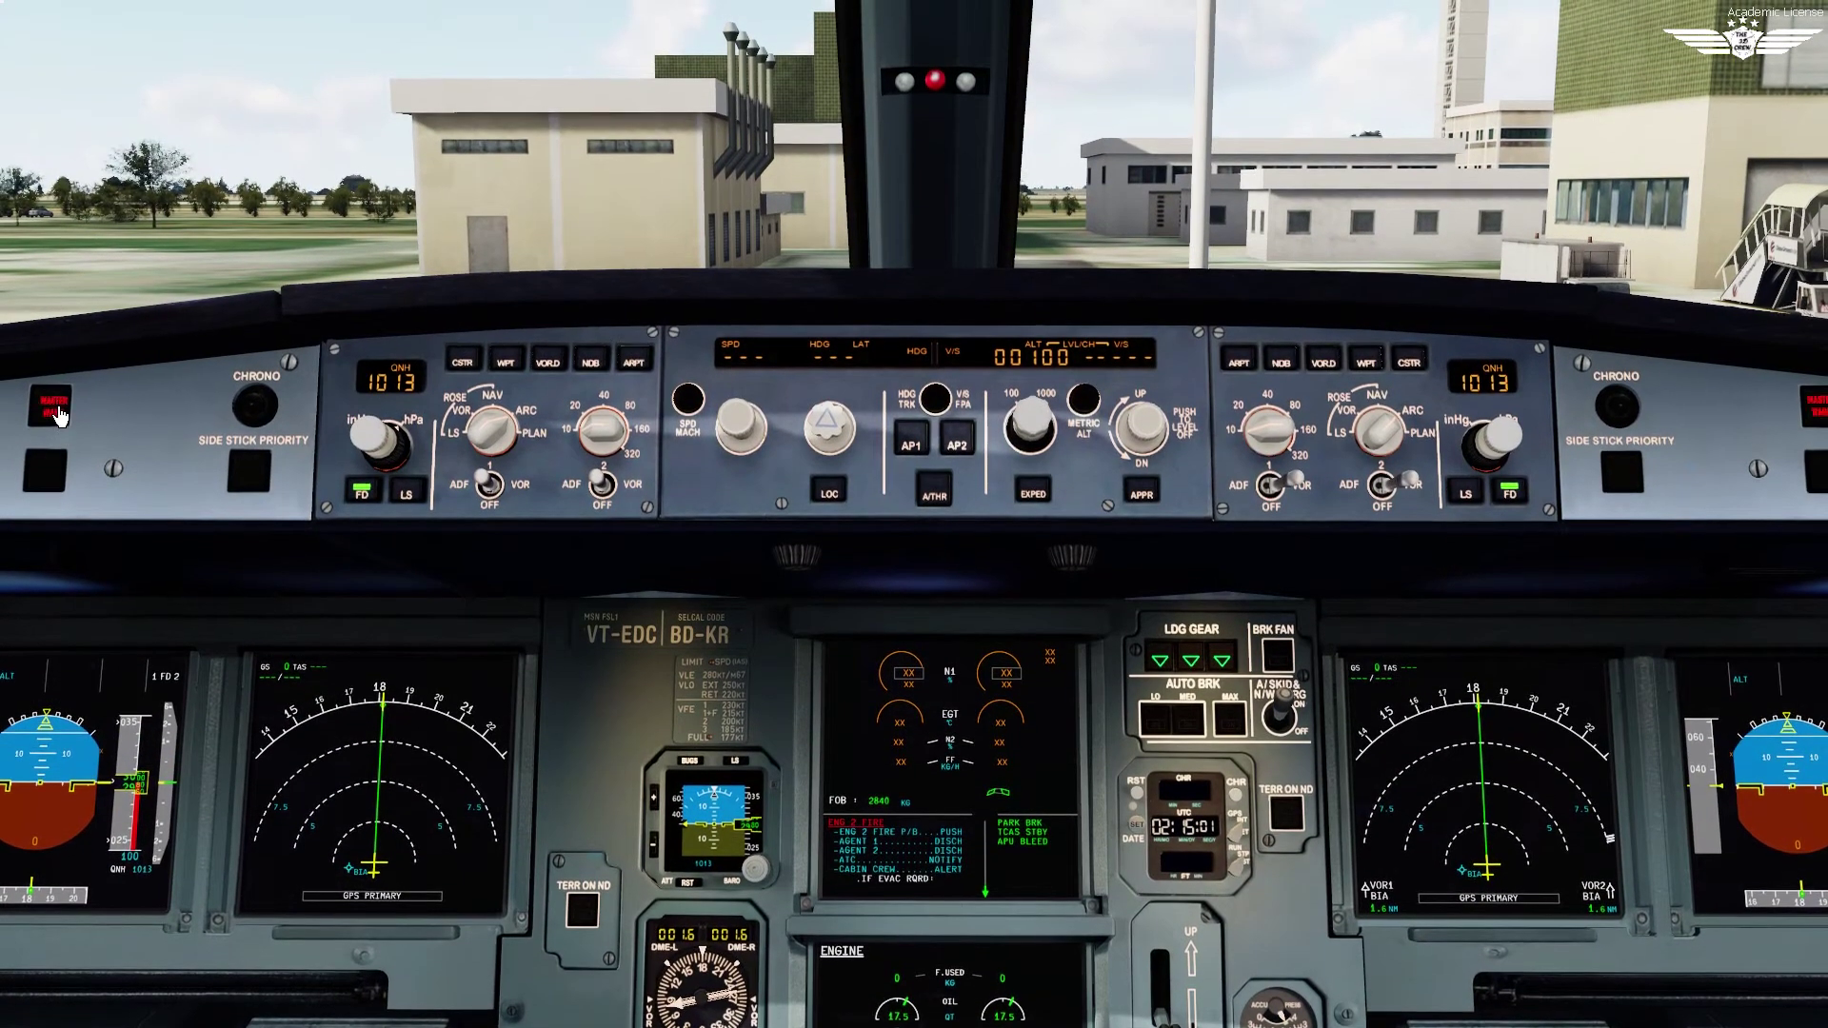
{"action": "left_click", "coordinate": [61, 409]}
{"action": "key", "text": "Up"}
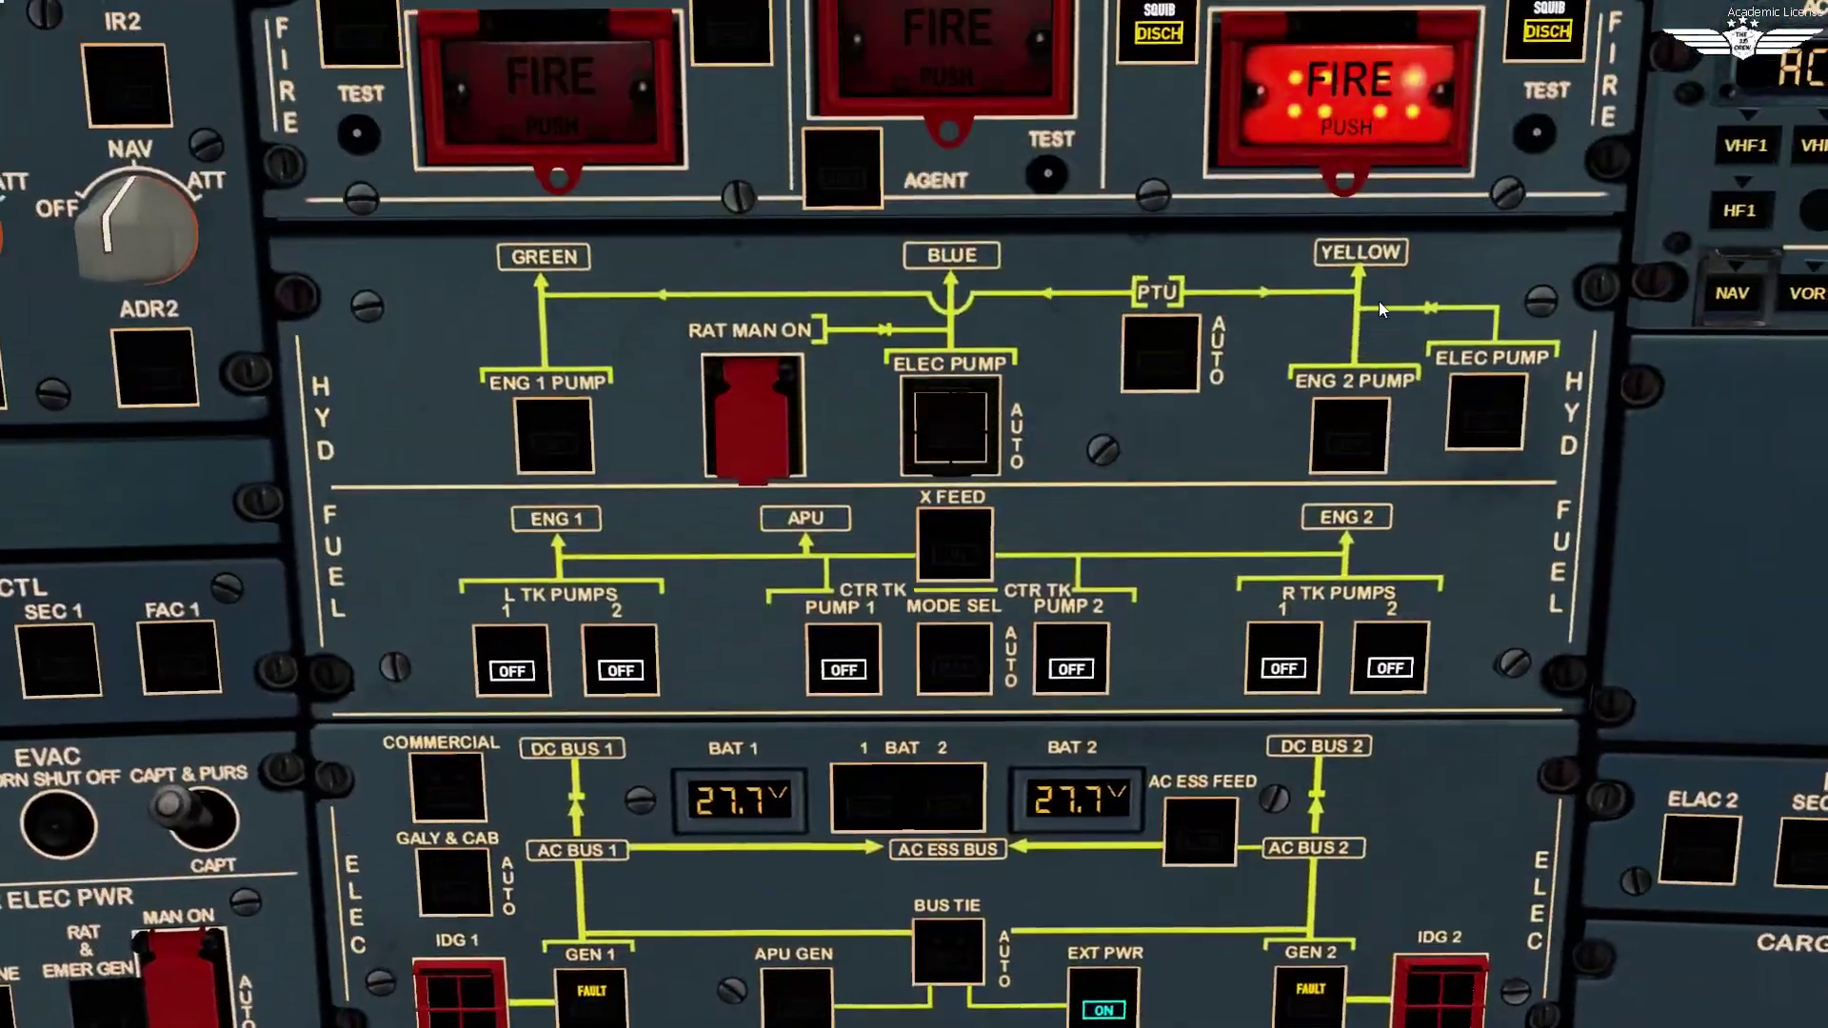
{"action": "left_click", "coordinate": [1547, 217]}
{"action": "key", "text": "Up"}
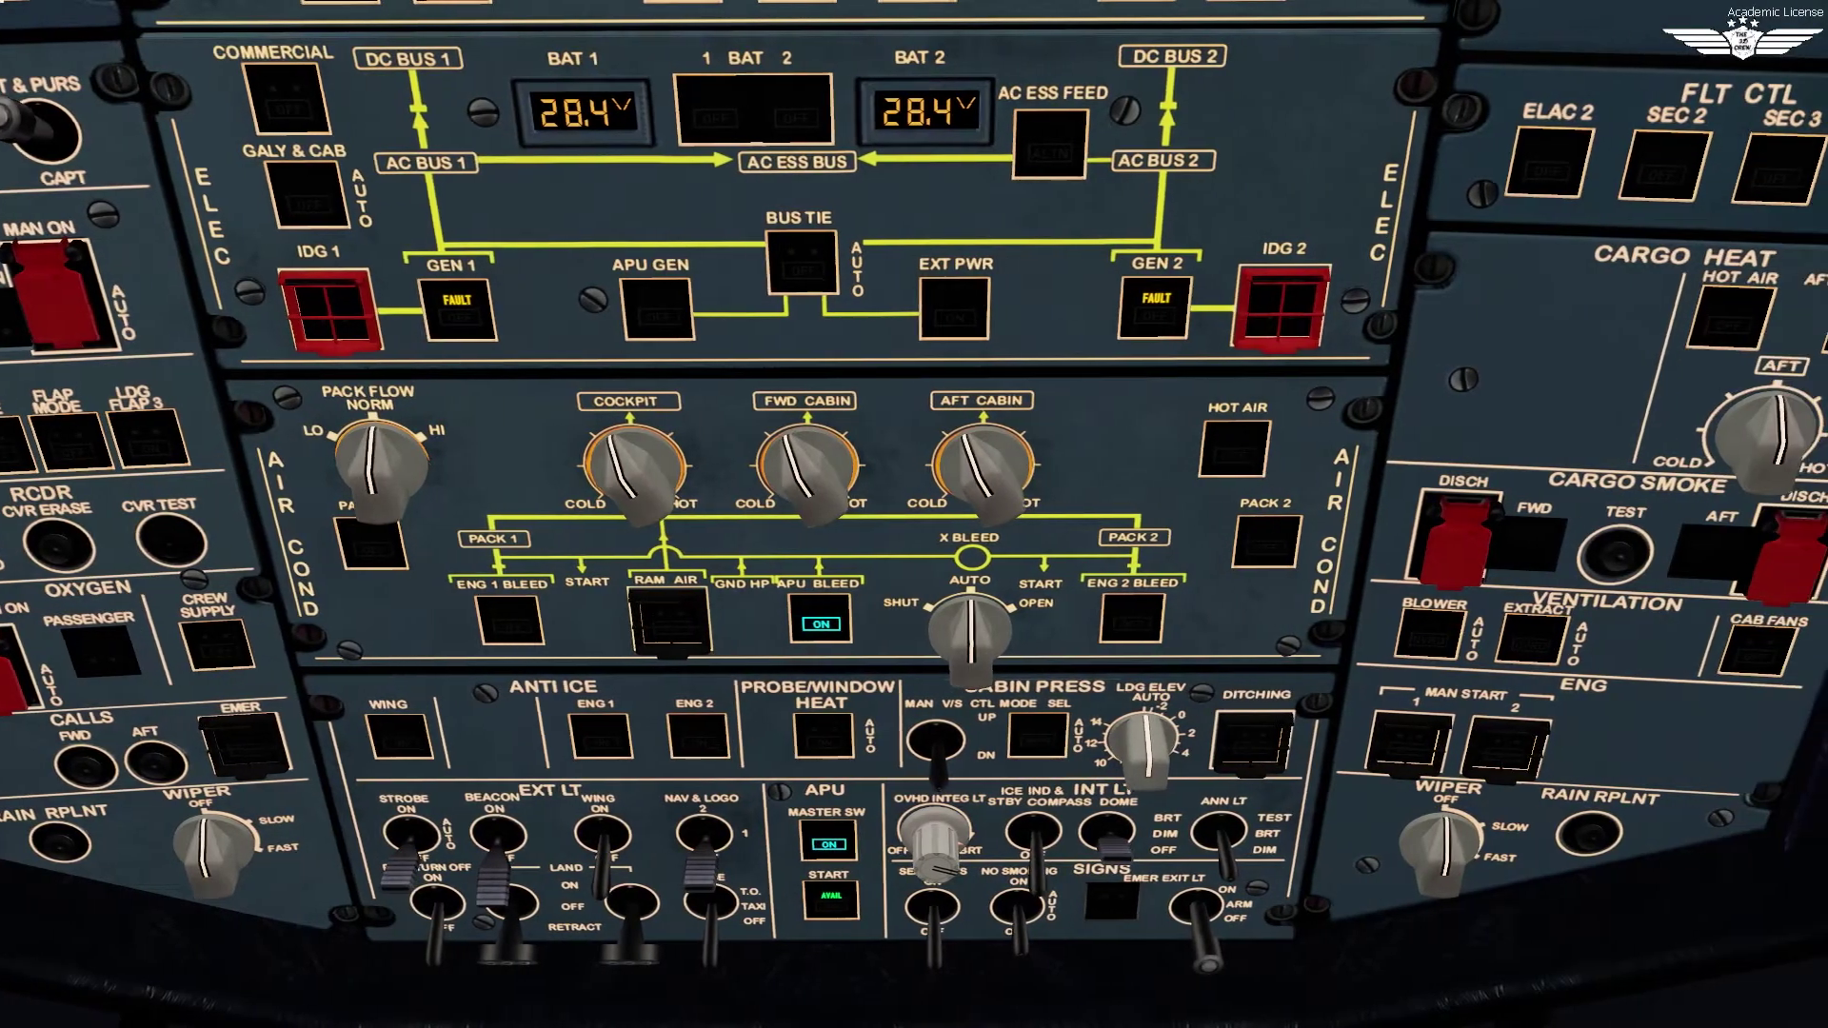
Turn the CARGO HEAT AFT knob three notches toward COLD and pull the audio panel's PA knob.
{"action": "key", "text": "Right"}
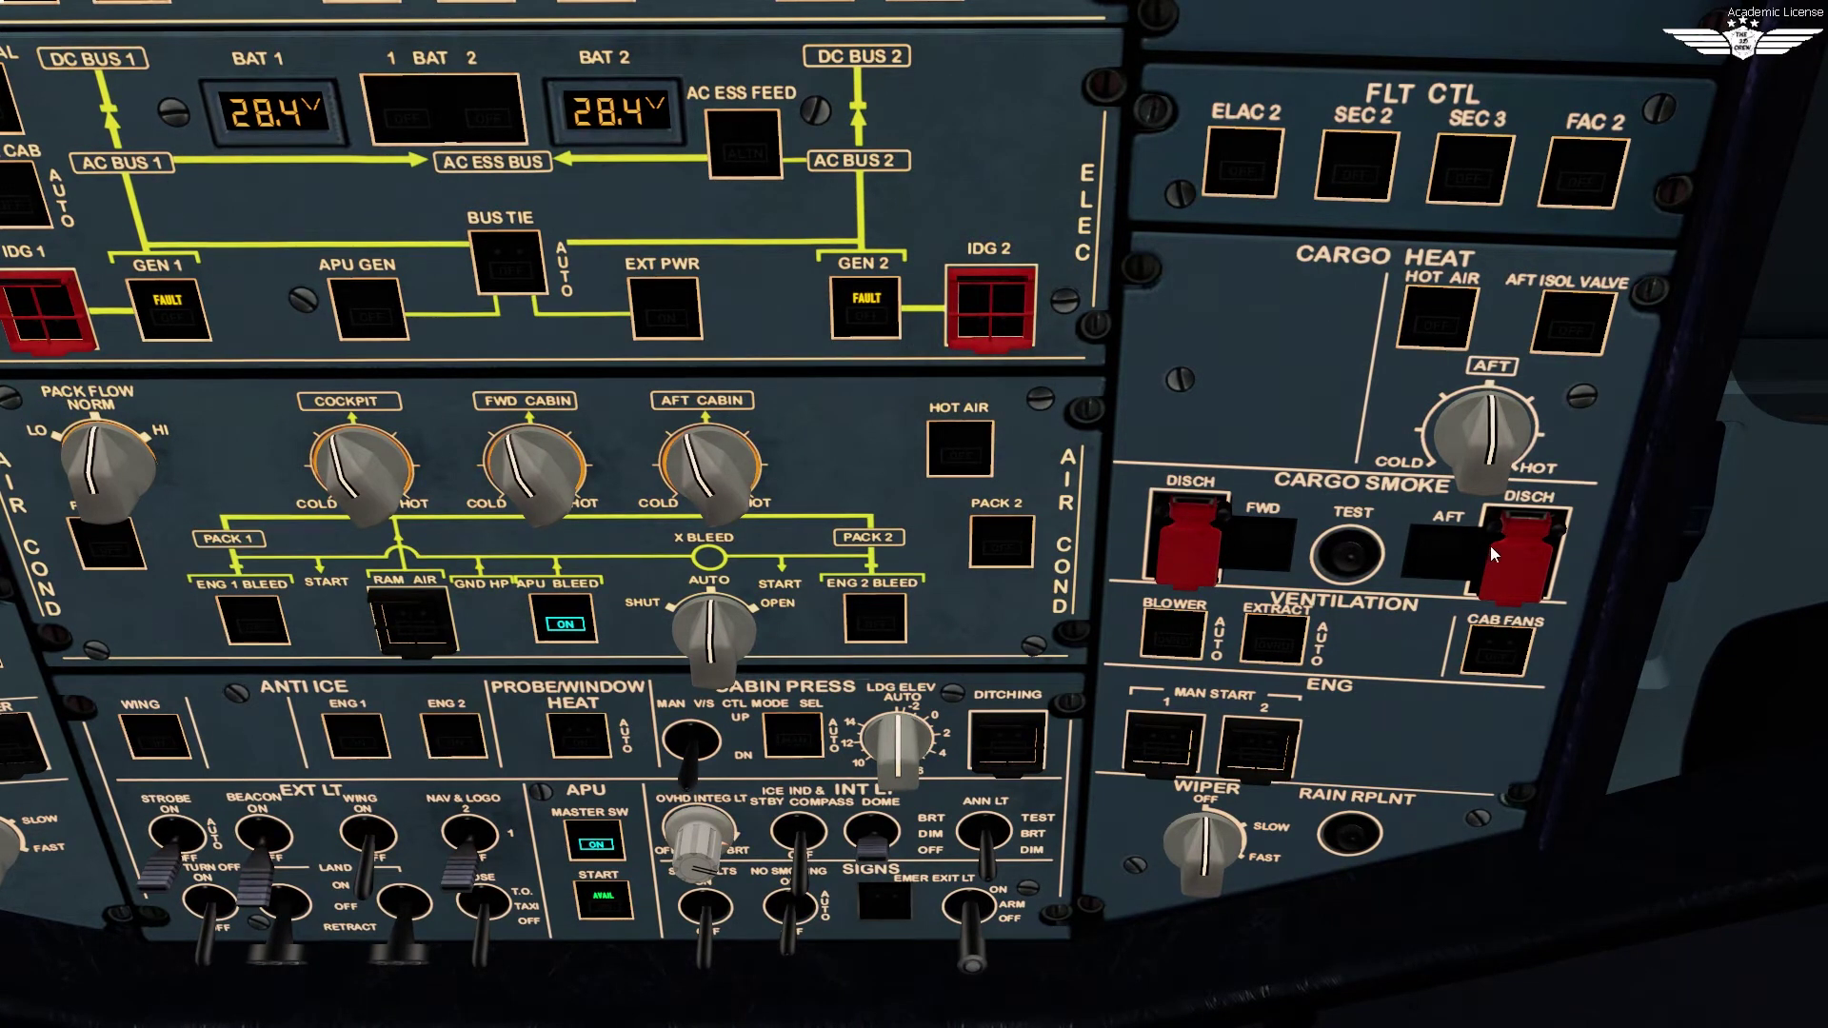
{"action": "scroll", "coordinate": [1507, 464], "scroll_direction": "down", "scroll_amount": 3}
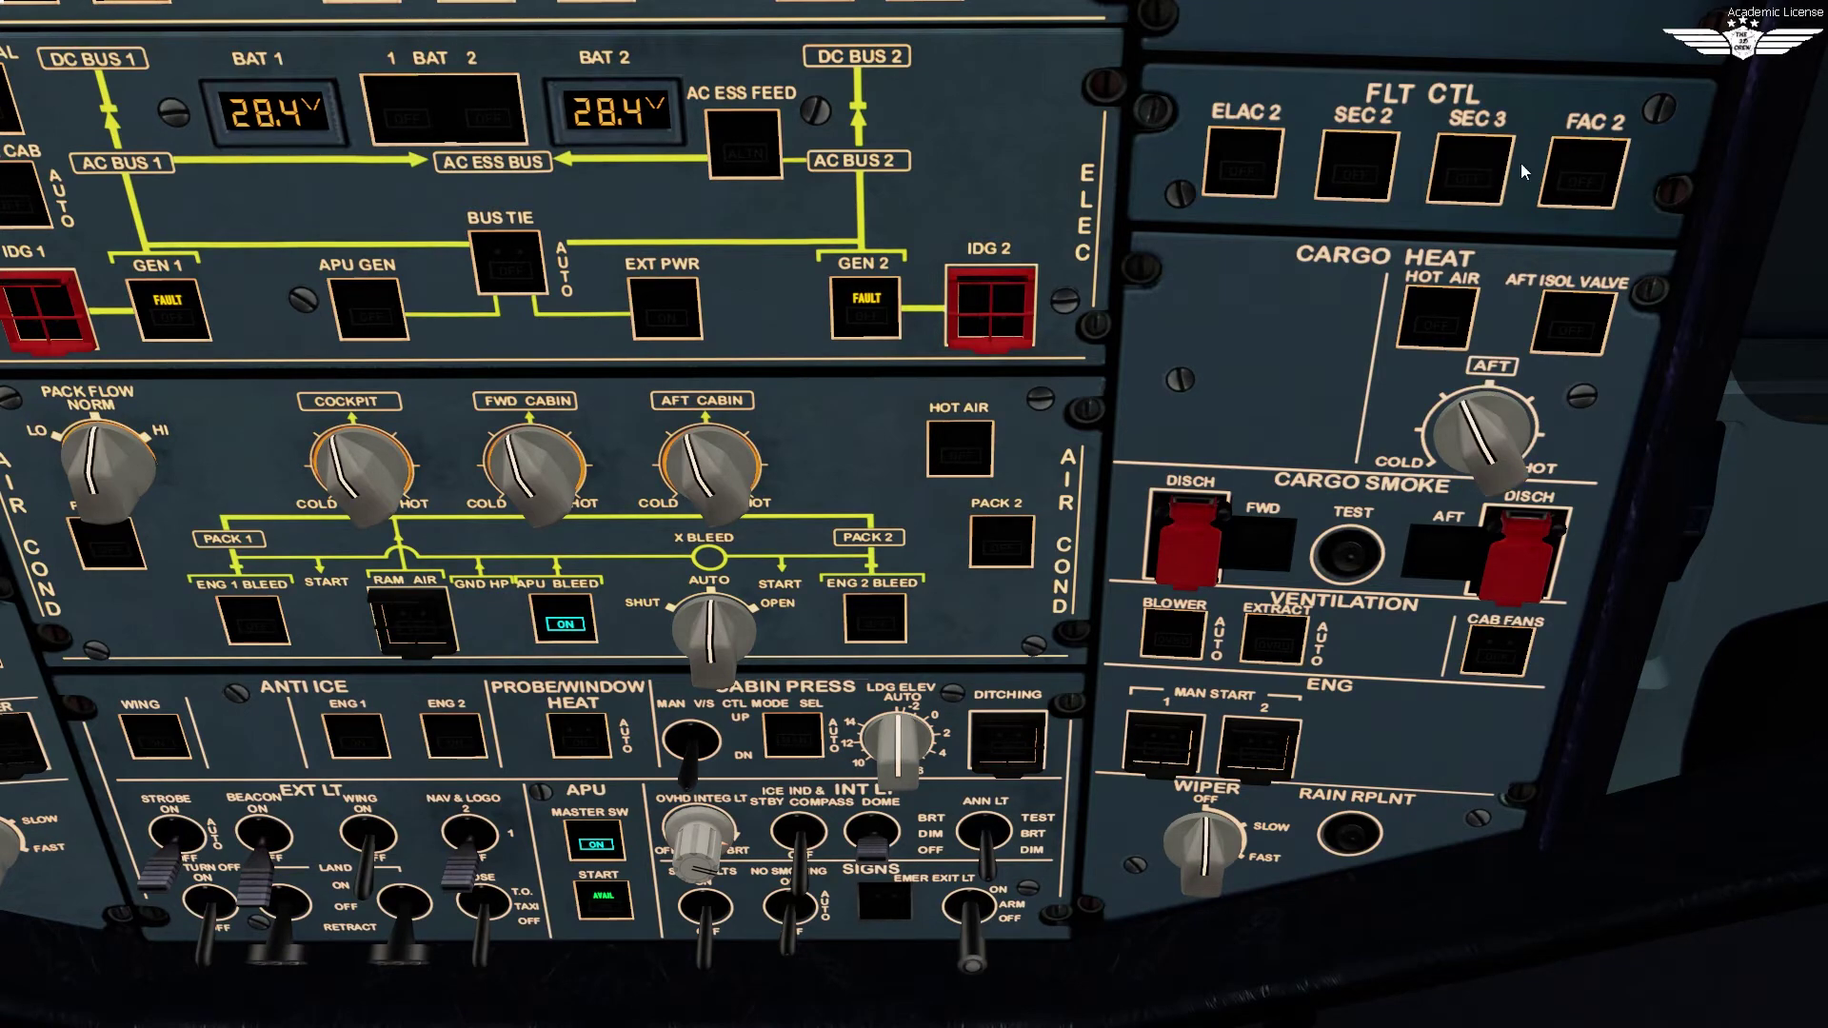
{"action": "key", "text": "Up"}
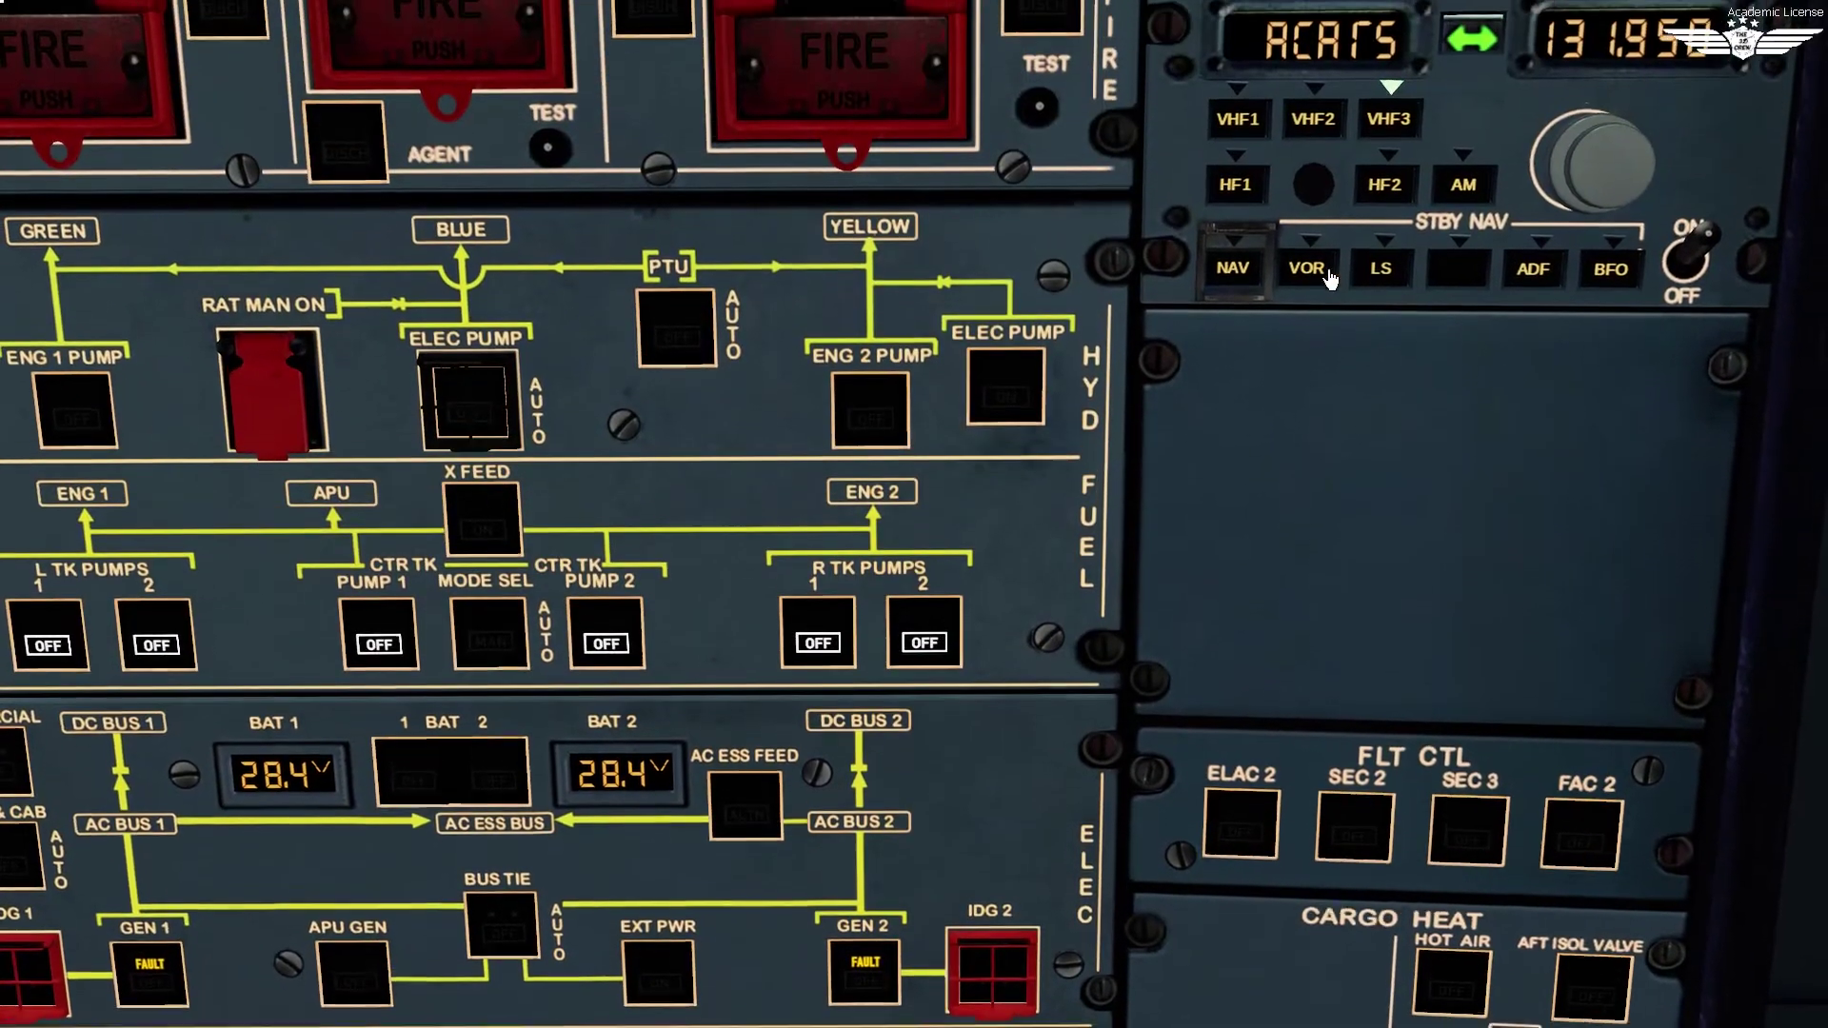
{"action": "key", "text": "Up"}
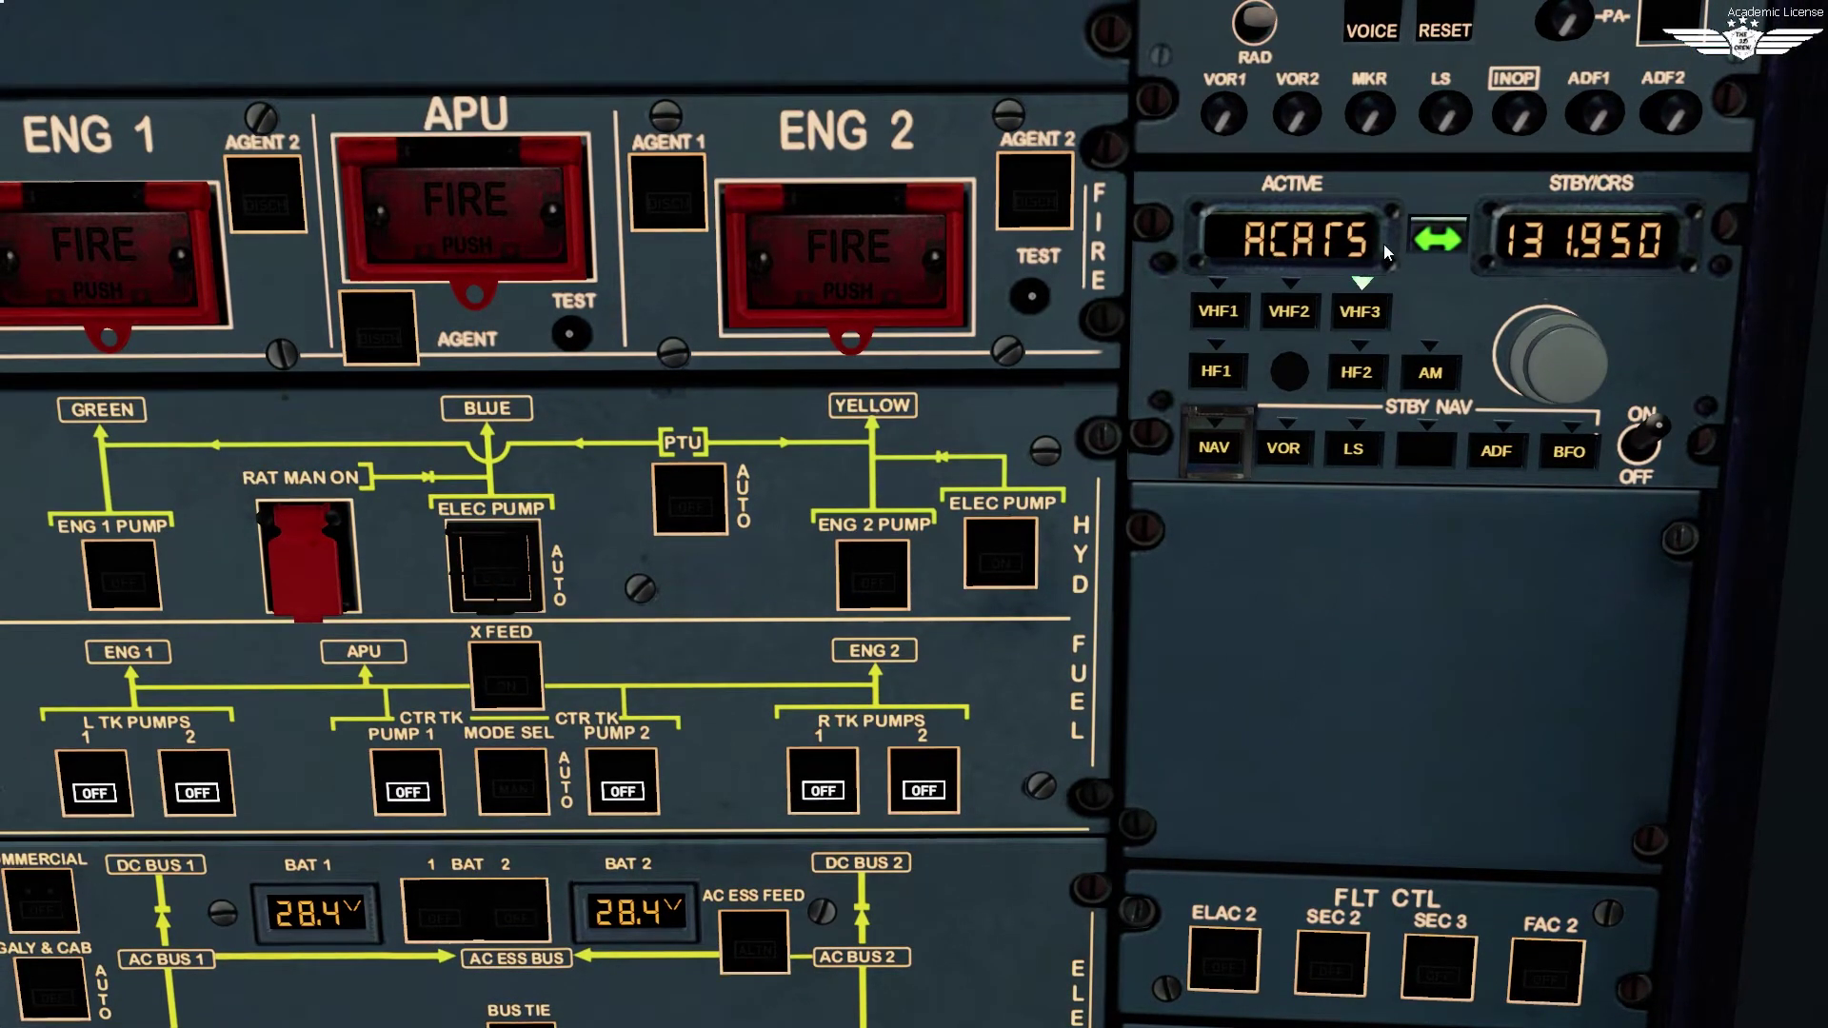
{"action": "key", "text": "Up"}
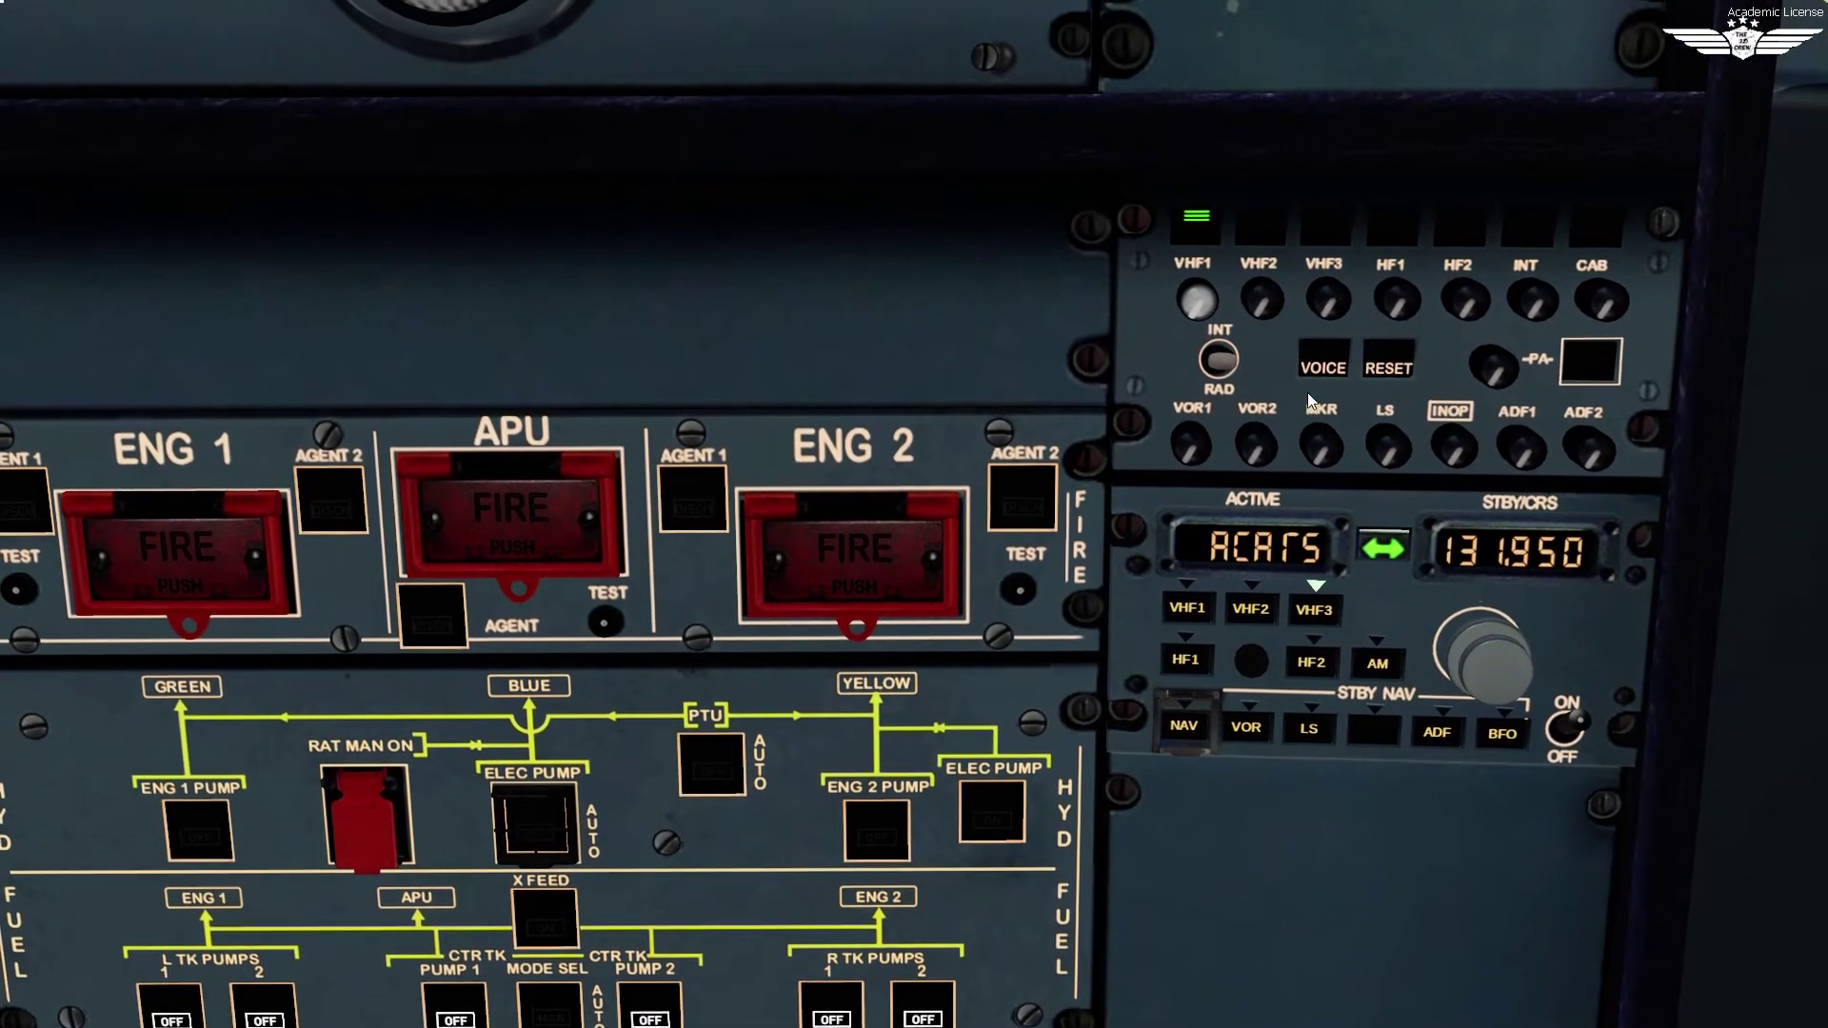
{"action": "left_click", "coordinate": [1515, 390]}
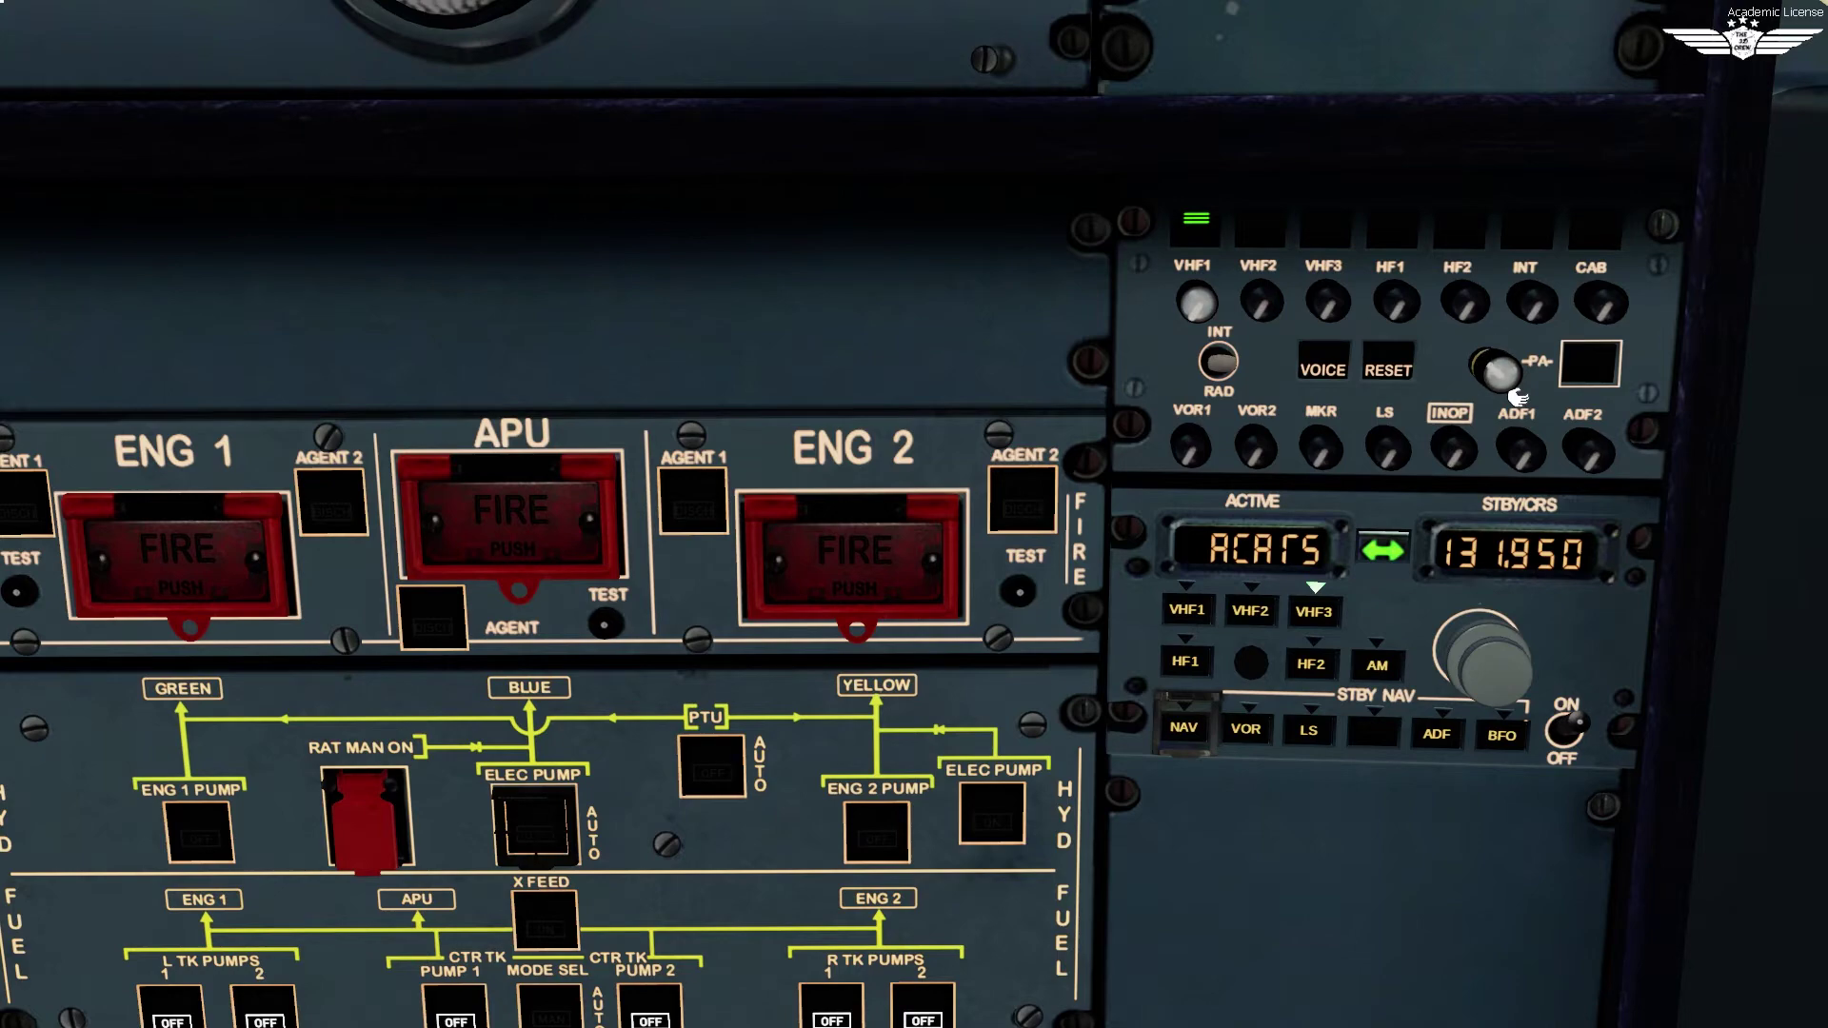
{"action": "key", "text": "Left"}
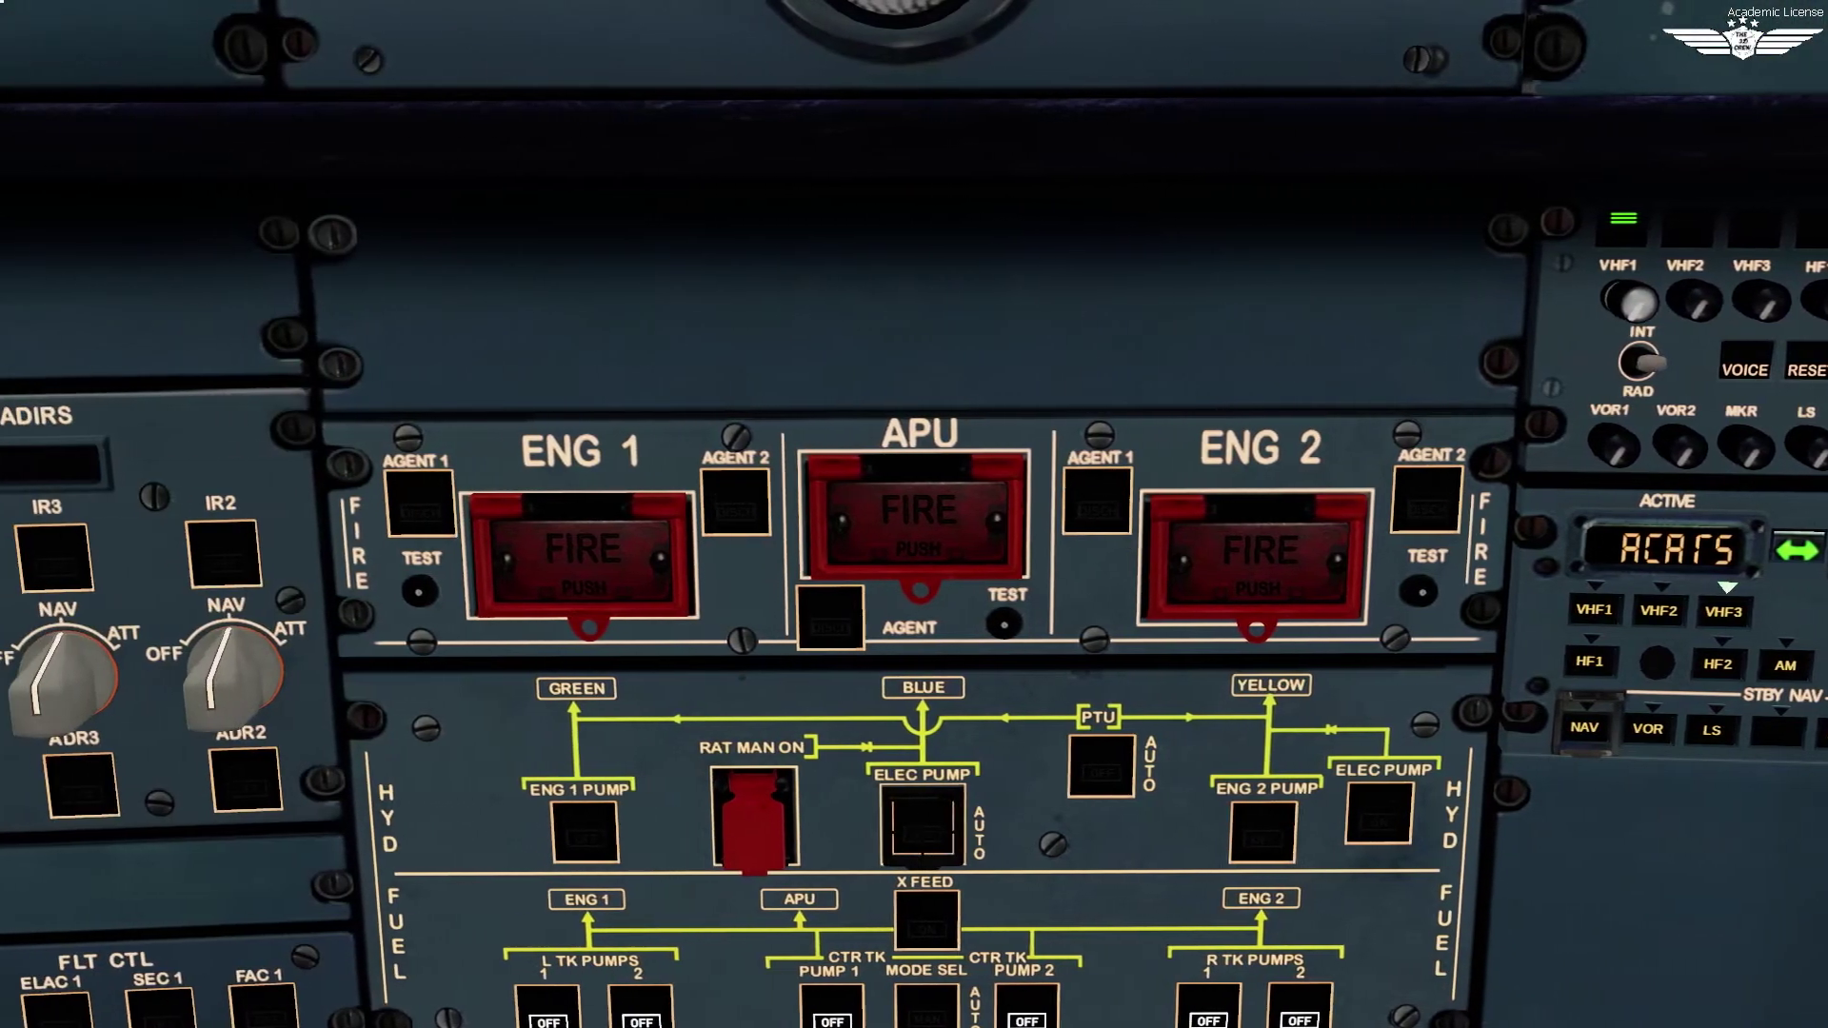
{"action": "key", "text": "Up"}
{"action": "key", "text": "Up"}
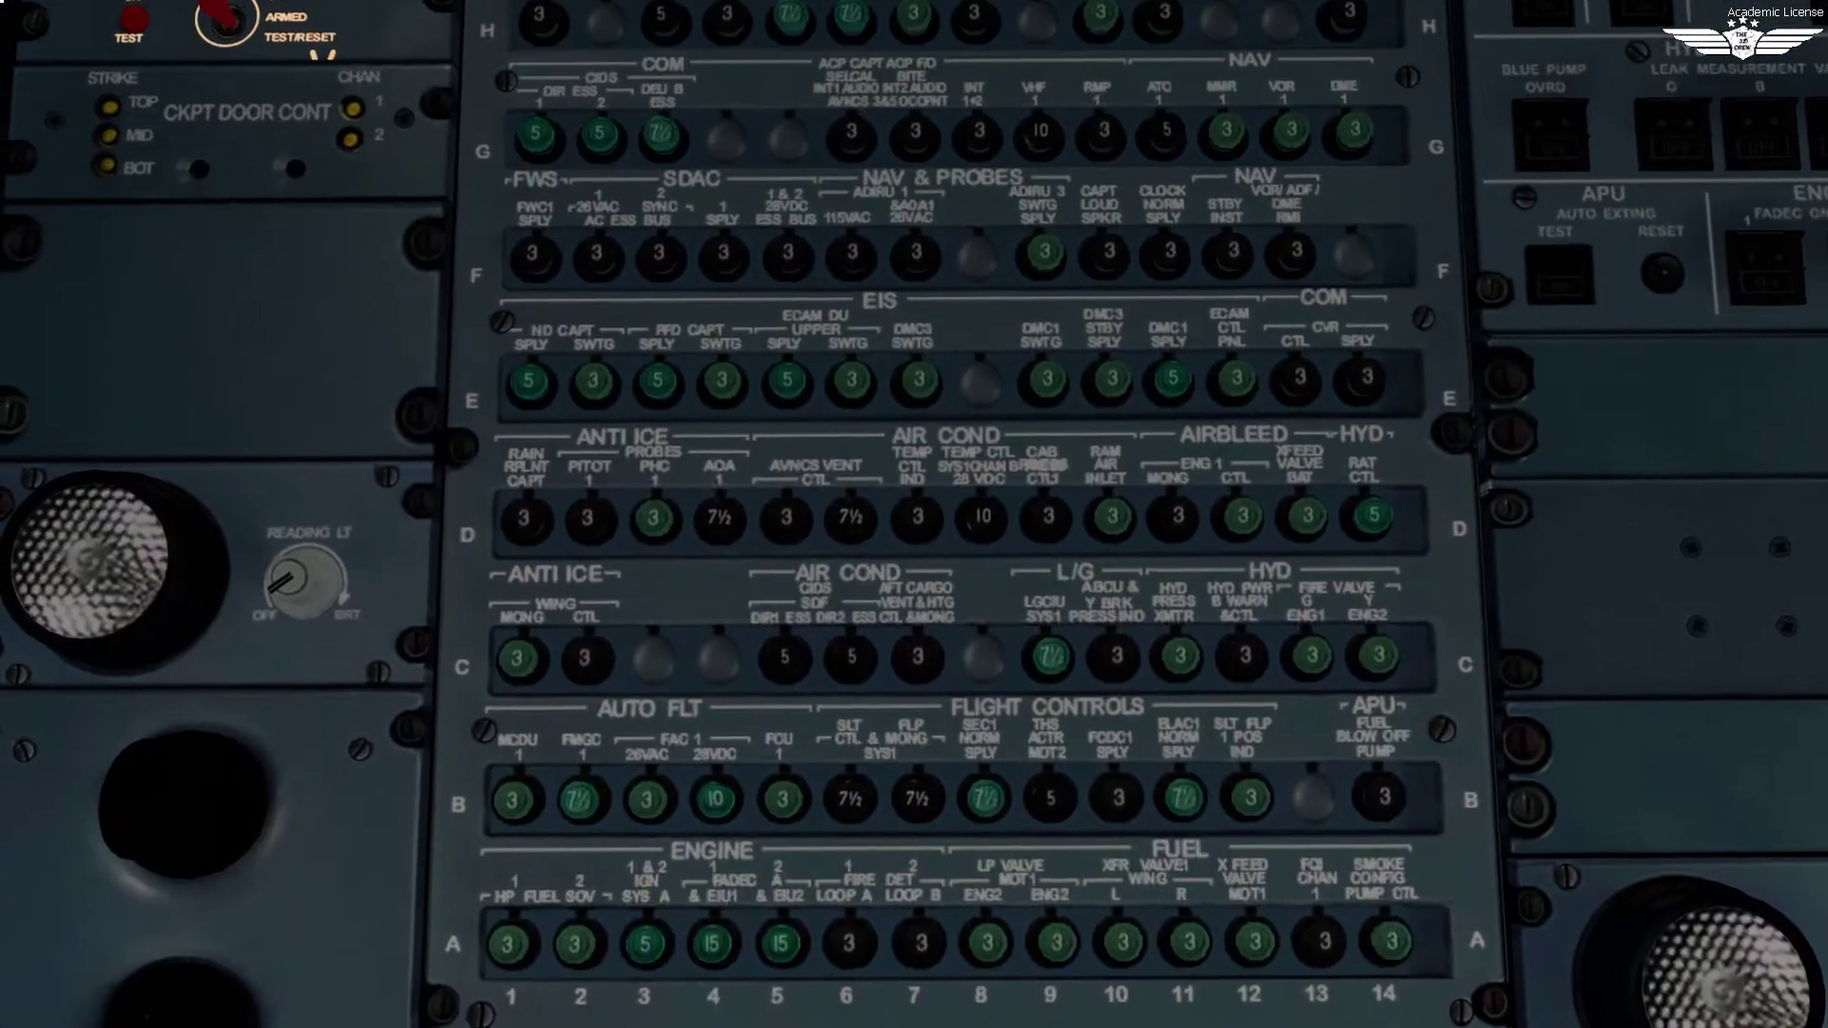
{"action": "key", "text": "Down"}
{"action": "key", "text": "Up"}
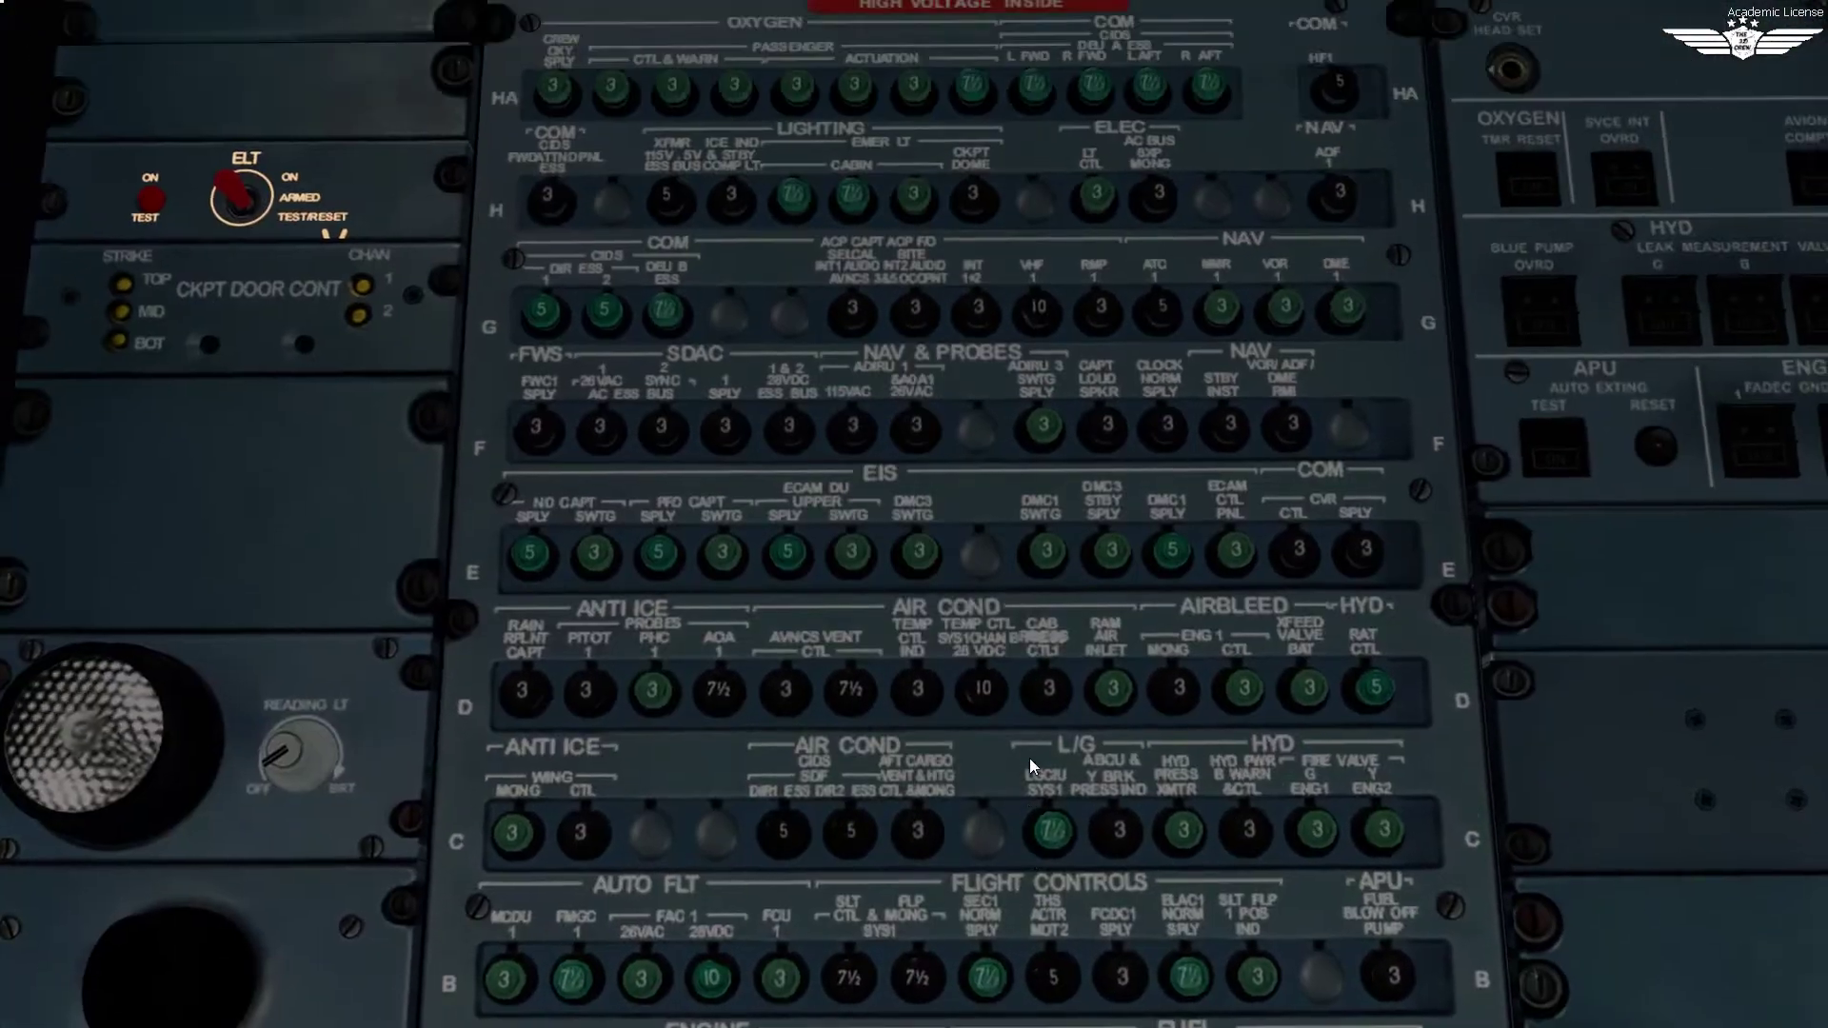
{"action": "key", "text": "Right"}
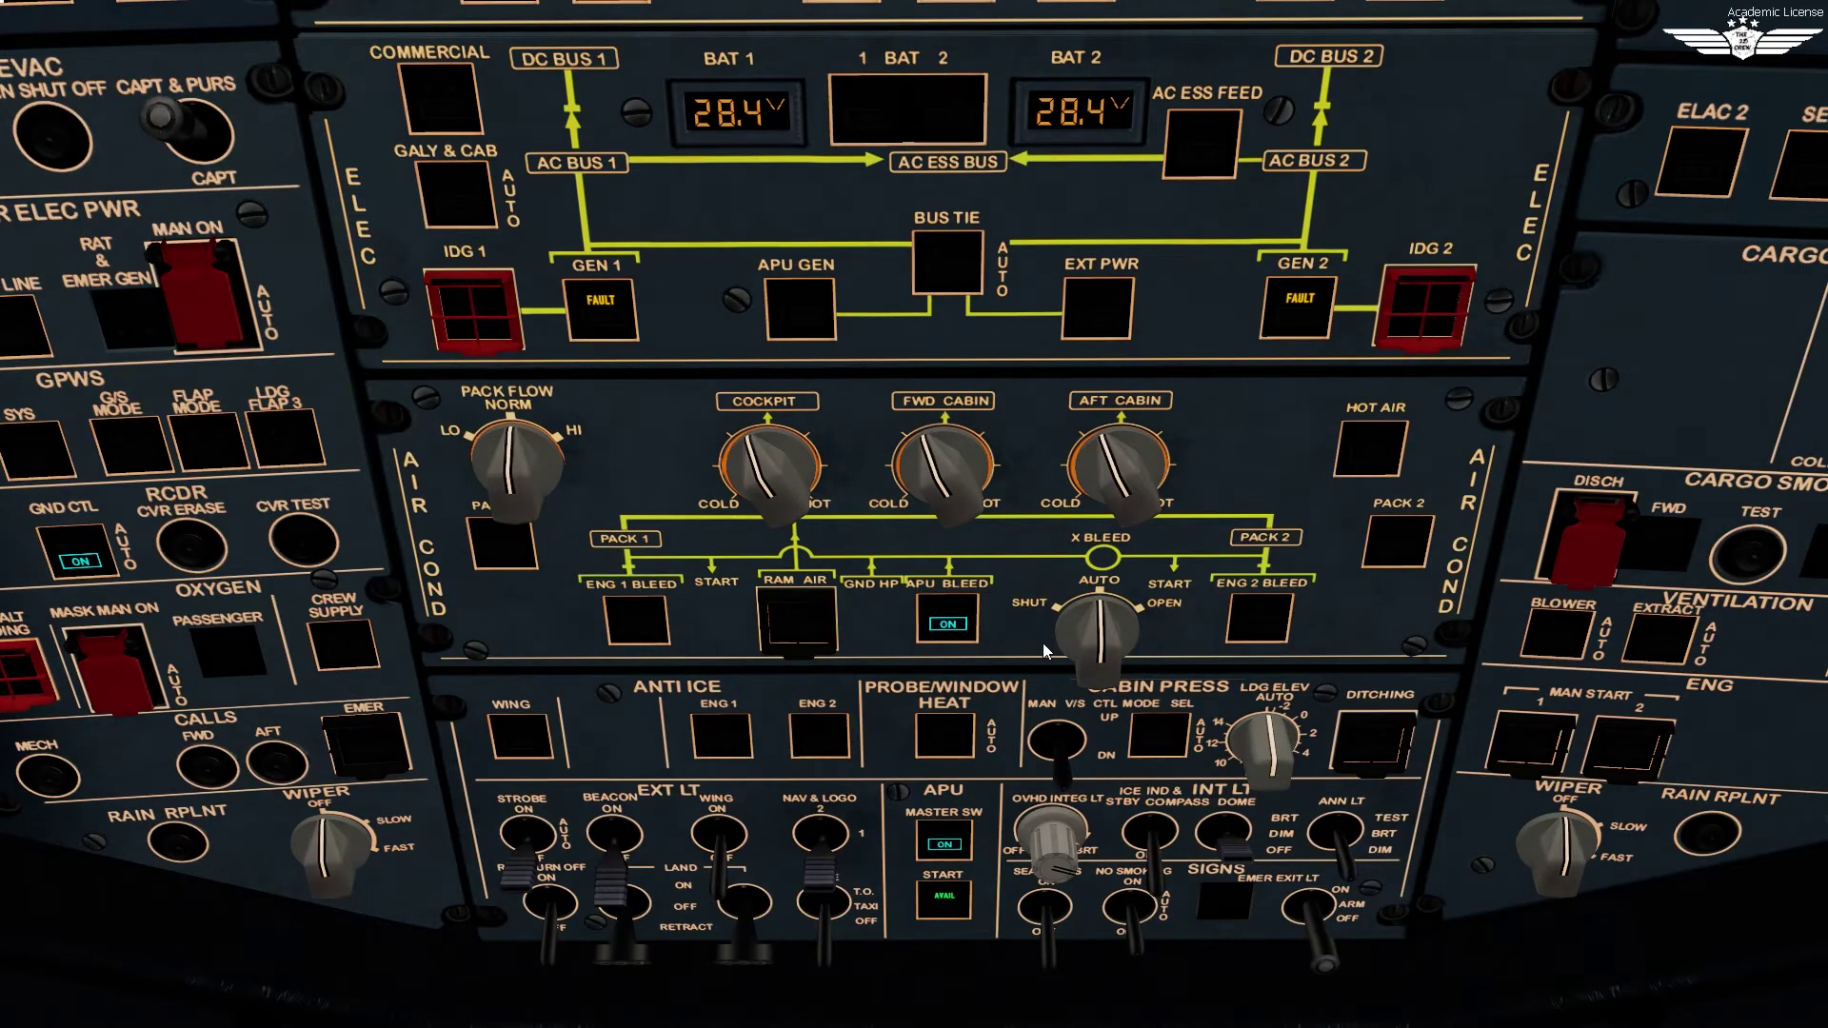
Check the lower ECAM DOOR/OXY page (1940 PSI cockpit oxygen), then bring the captain's MCDU into view.
{"action": "key", "text": "a"}
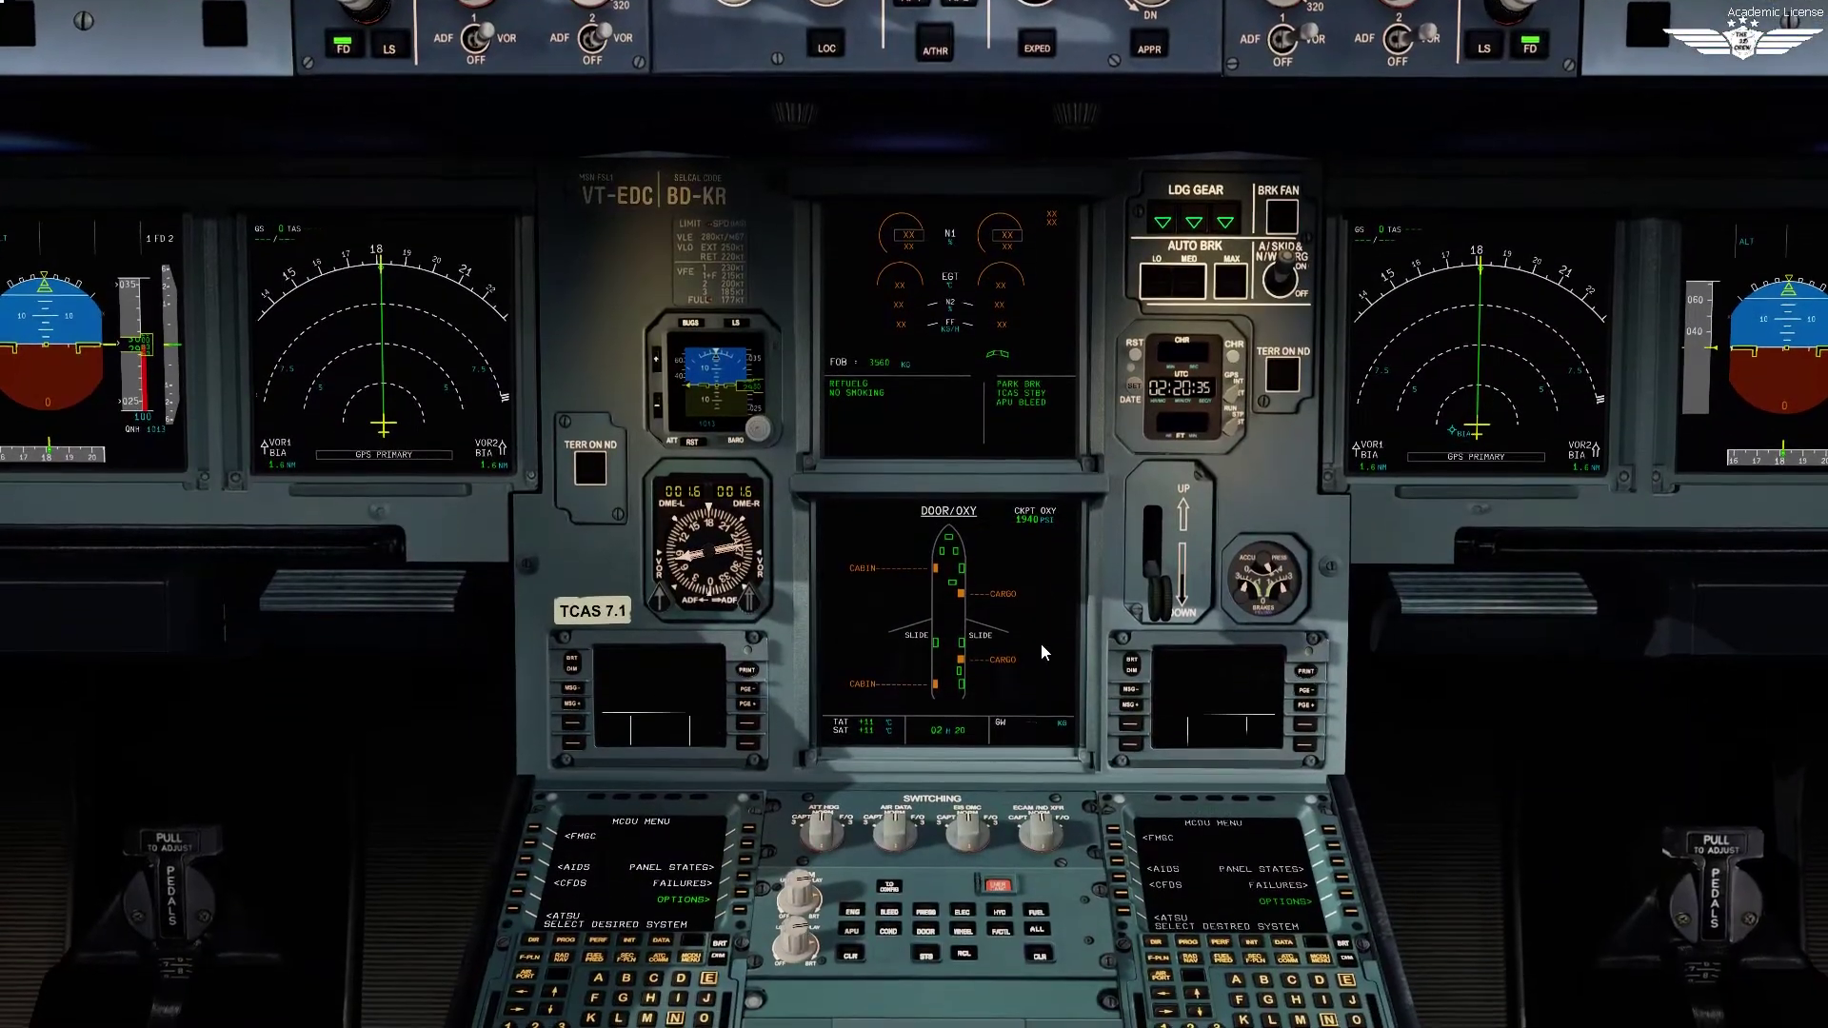
{"action": "key", "text": "a"}
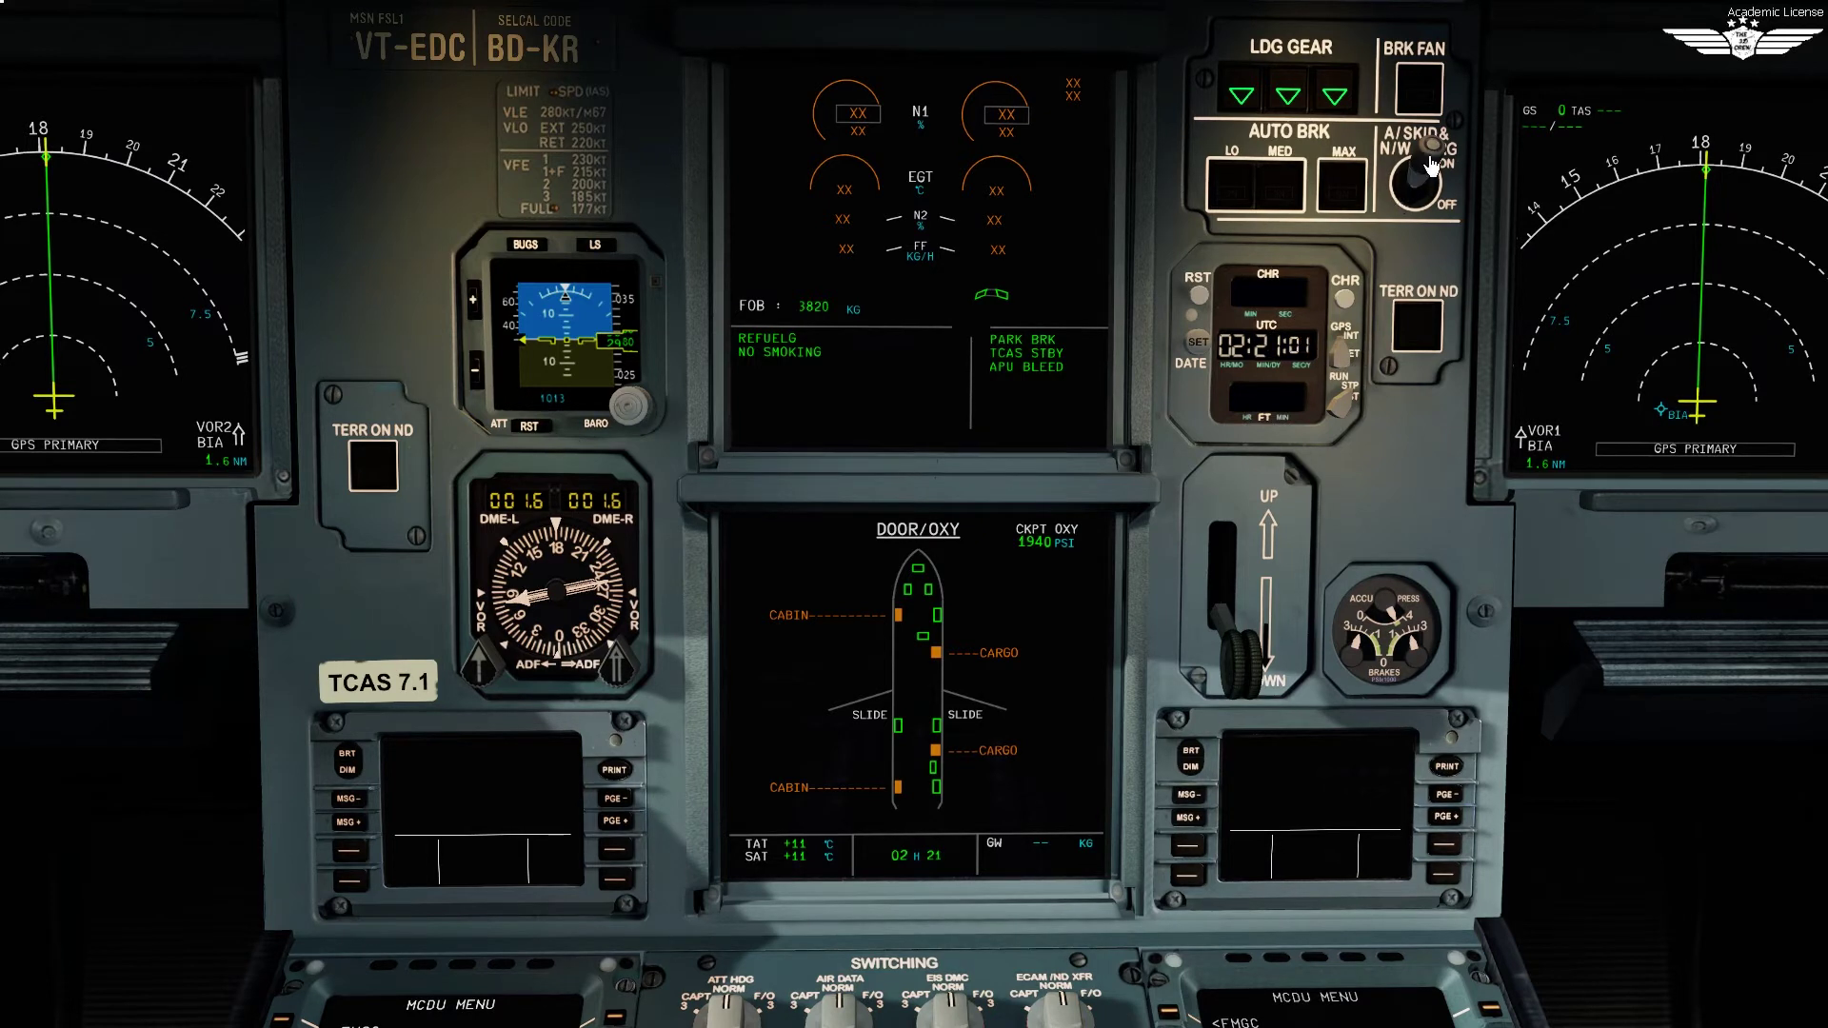
{"action": "left_click_drag", "start_coordinate": [615, 638], "coordinate": [588, 481]}
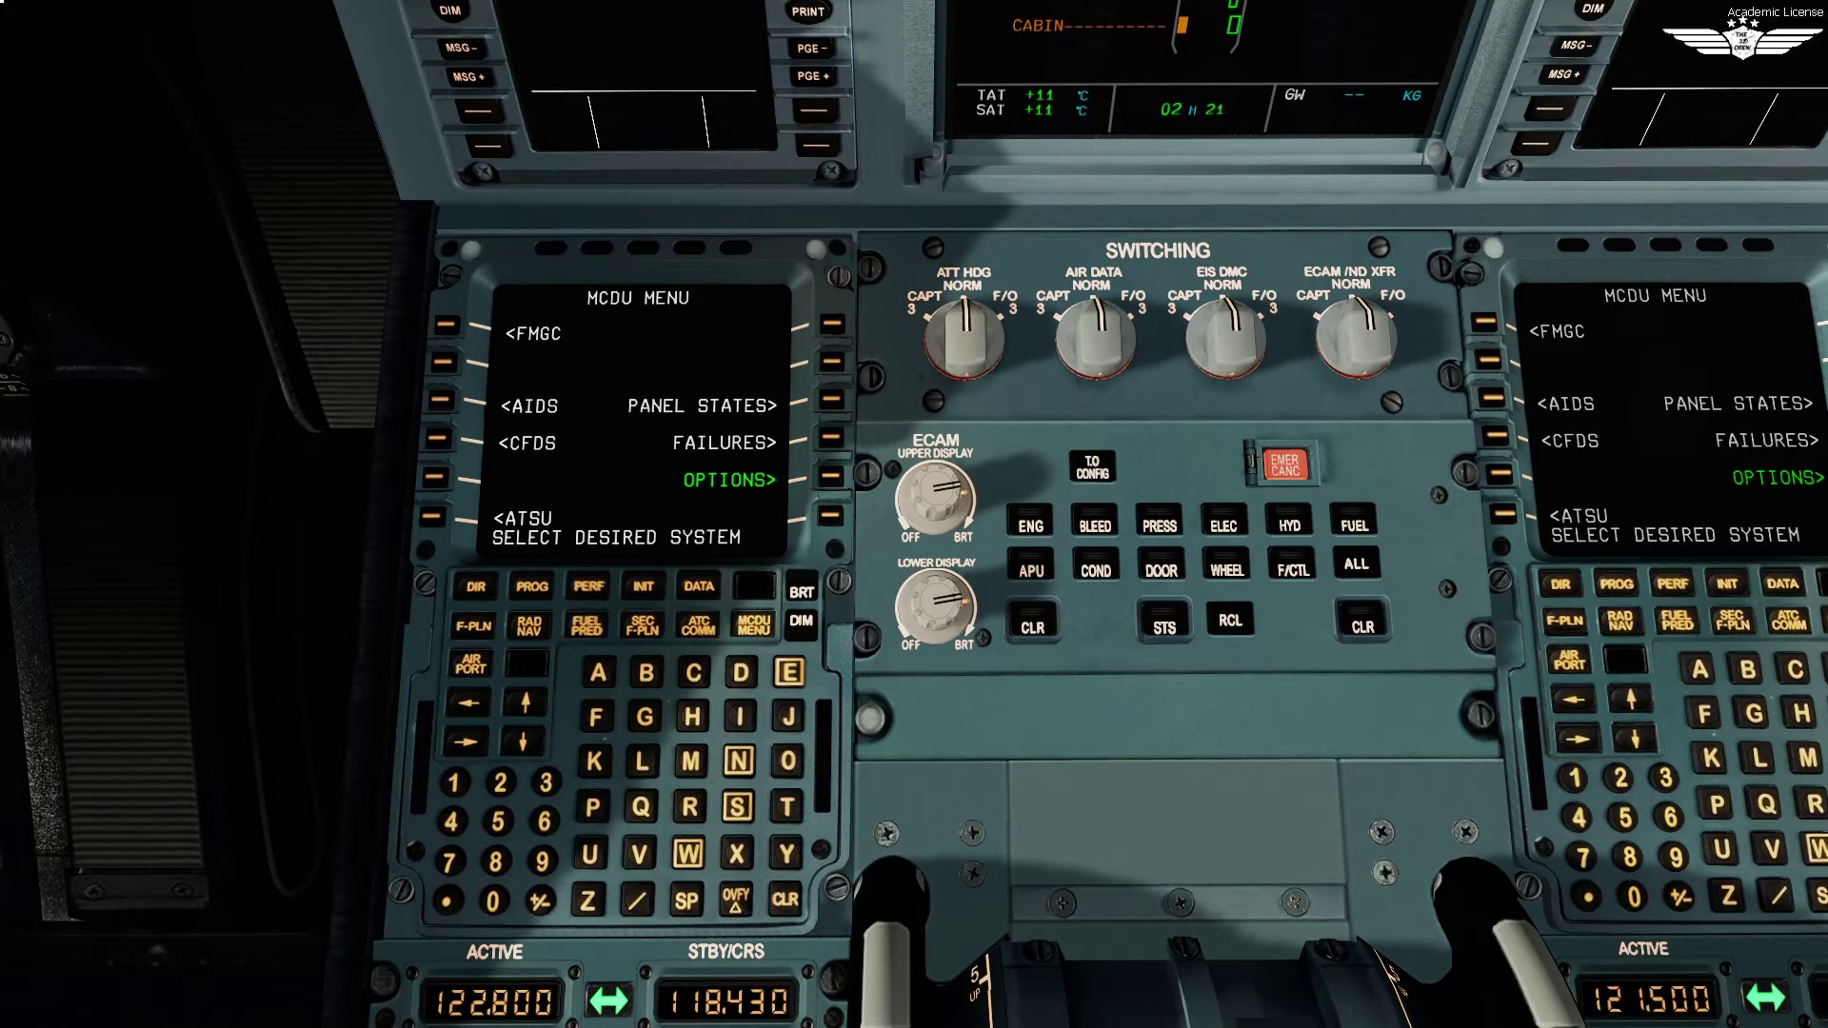
Open DATA > A/C STATUS on the captain's MCDU and clear the GPS PRIMARY scratchpad message.
{"action": "left_click", "coordinate": [712, 591]}
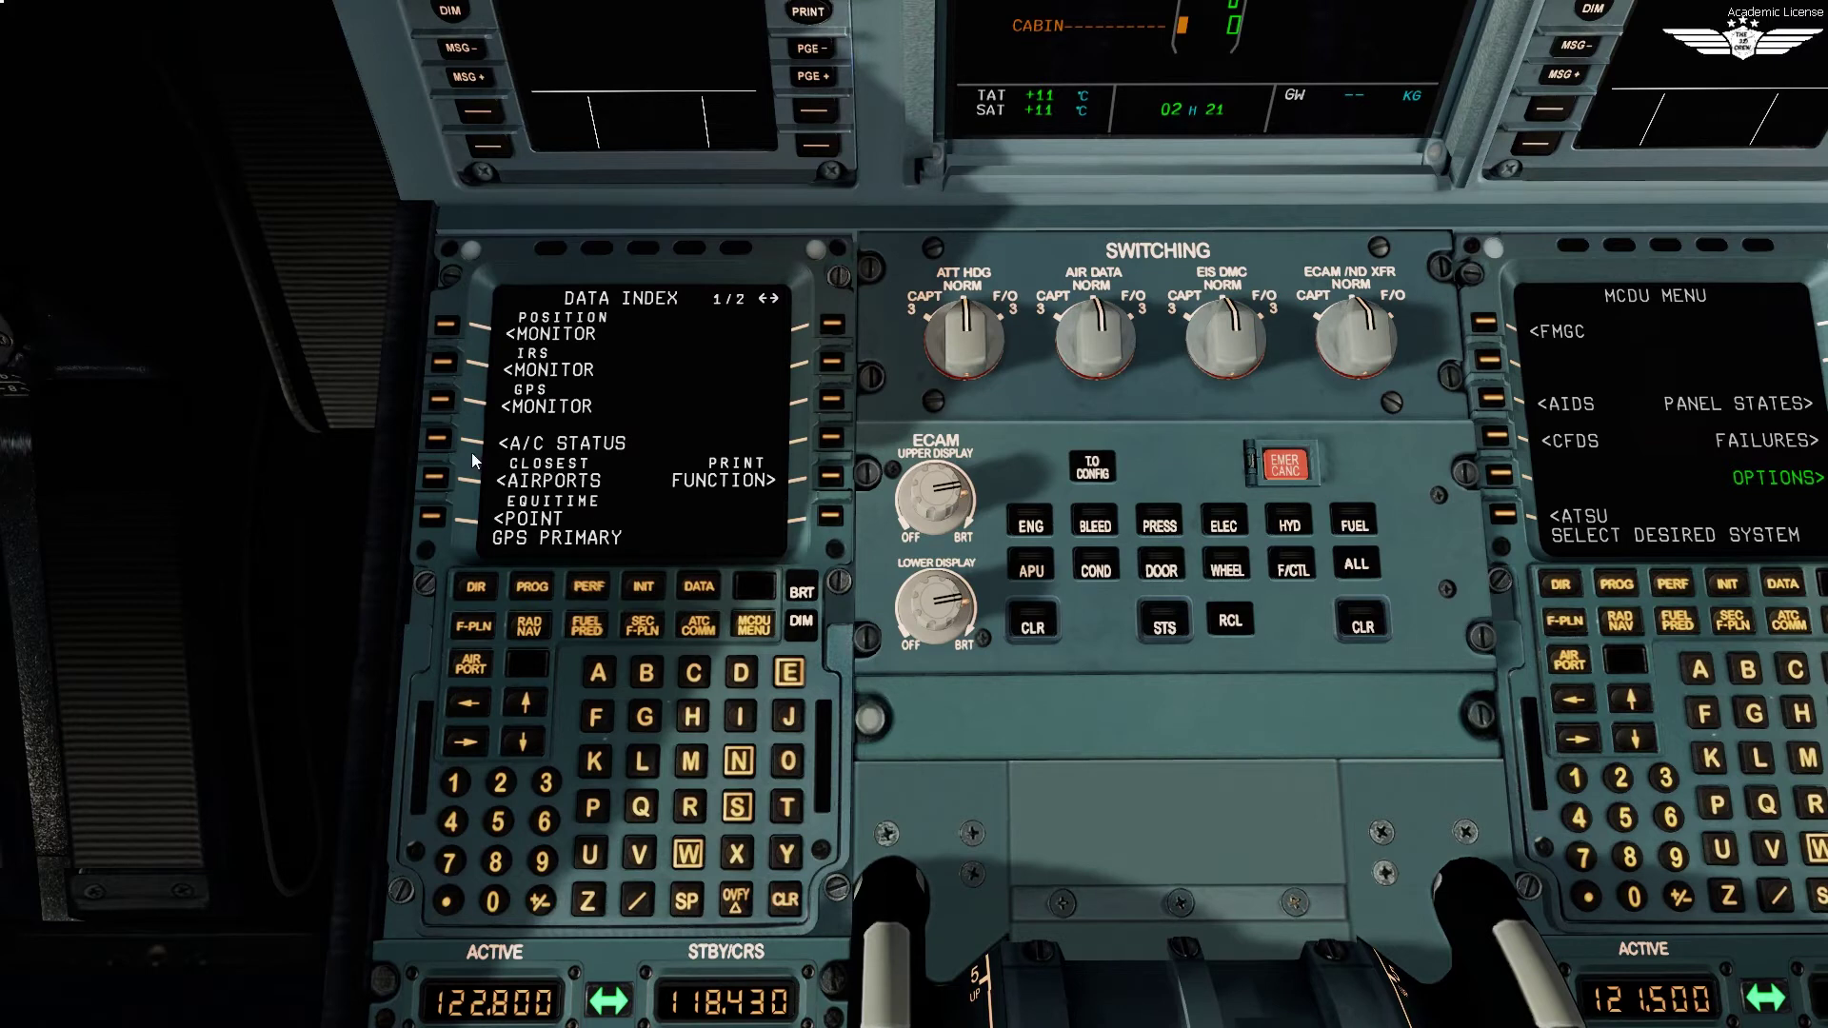
{"action": "left_click", "coordinate": [439, 439]}
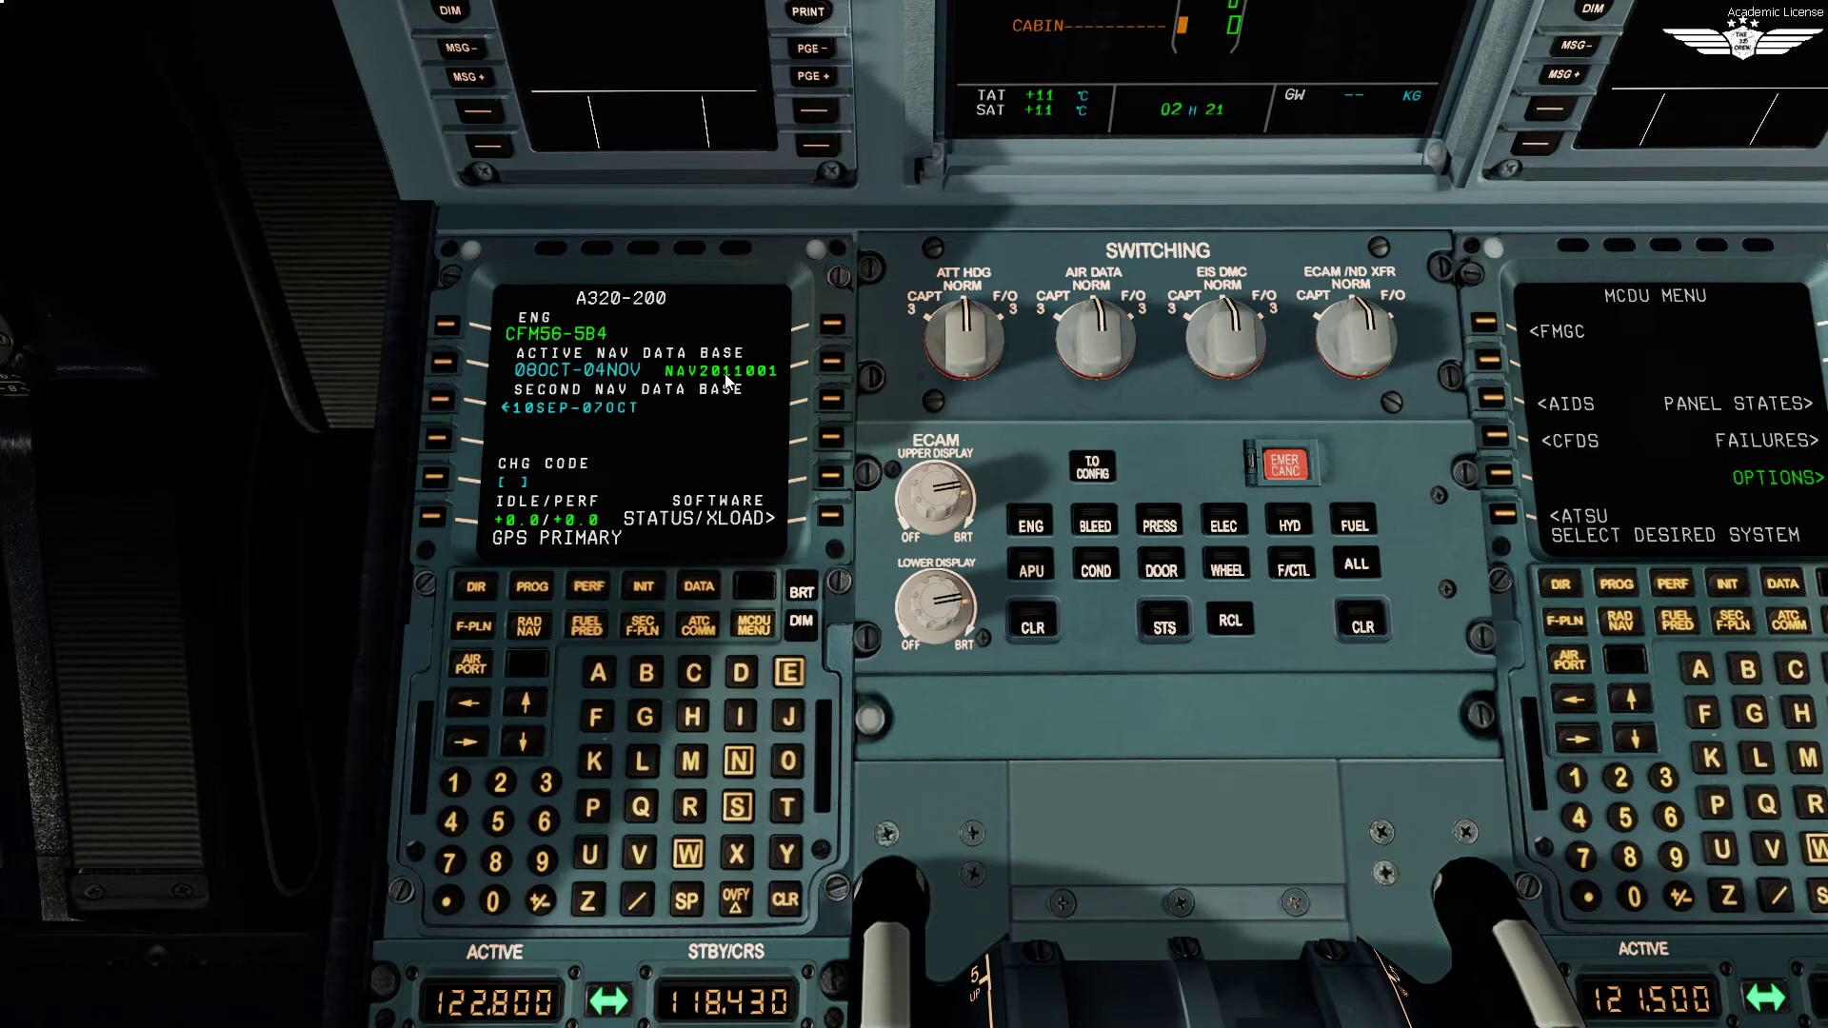
{"action": "left_click", "coordinate": [801, 917]}
{"action": "key", "text": "Down"}
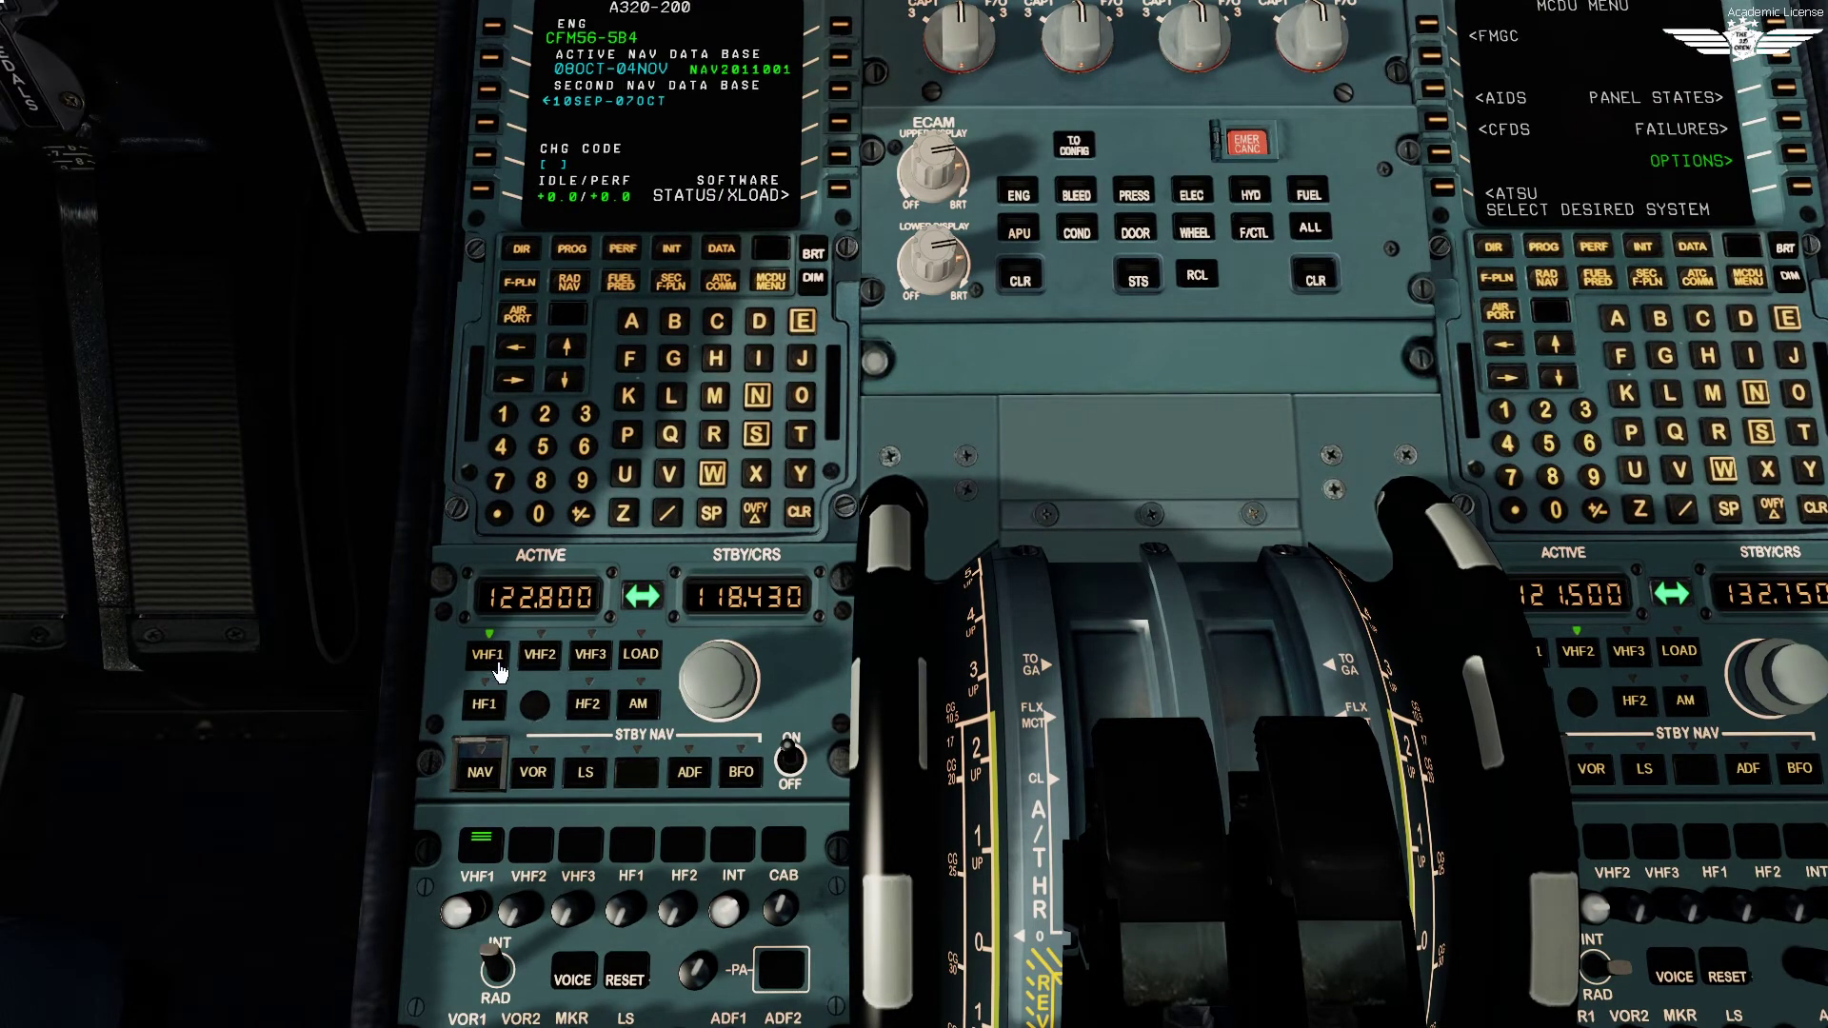
Tune the captain's radio panel and make 120.550 the active frequency.
{"action": "scroll", "coordinate": [711, 722], "scroll_direction": "up", "scroll_amount": 2}
{"action": "scroll", "coordinate": [713, 706], "scroll_direction": "up", "scroll_amount": 3}
{"action": "scroll", "coordinate": [713, 707], "scroll_direction": "up", "scroll_amount": 4}
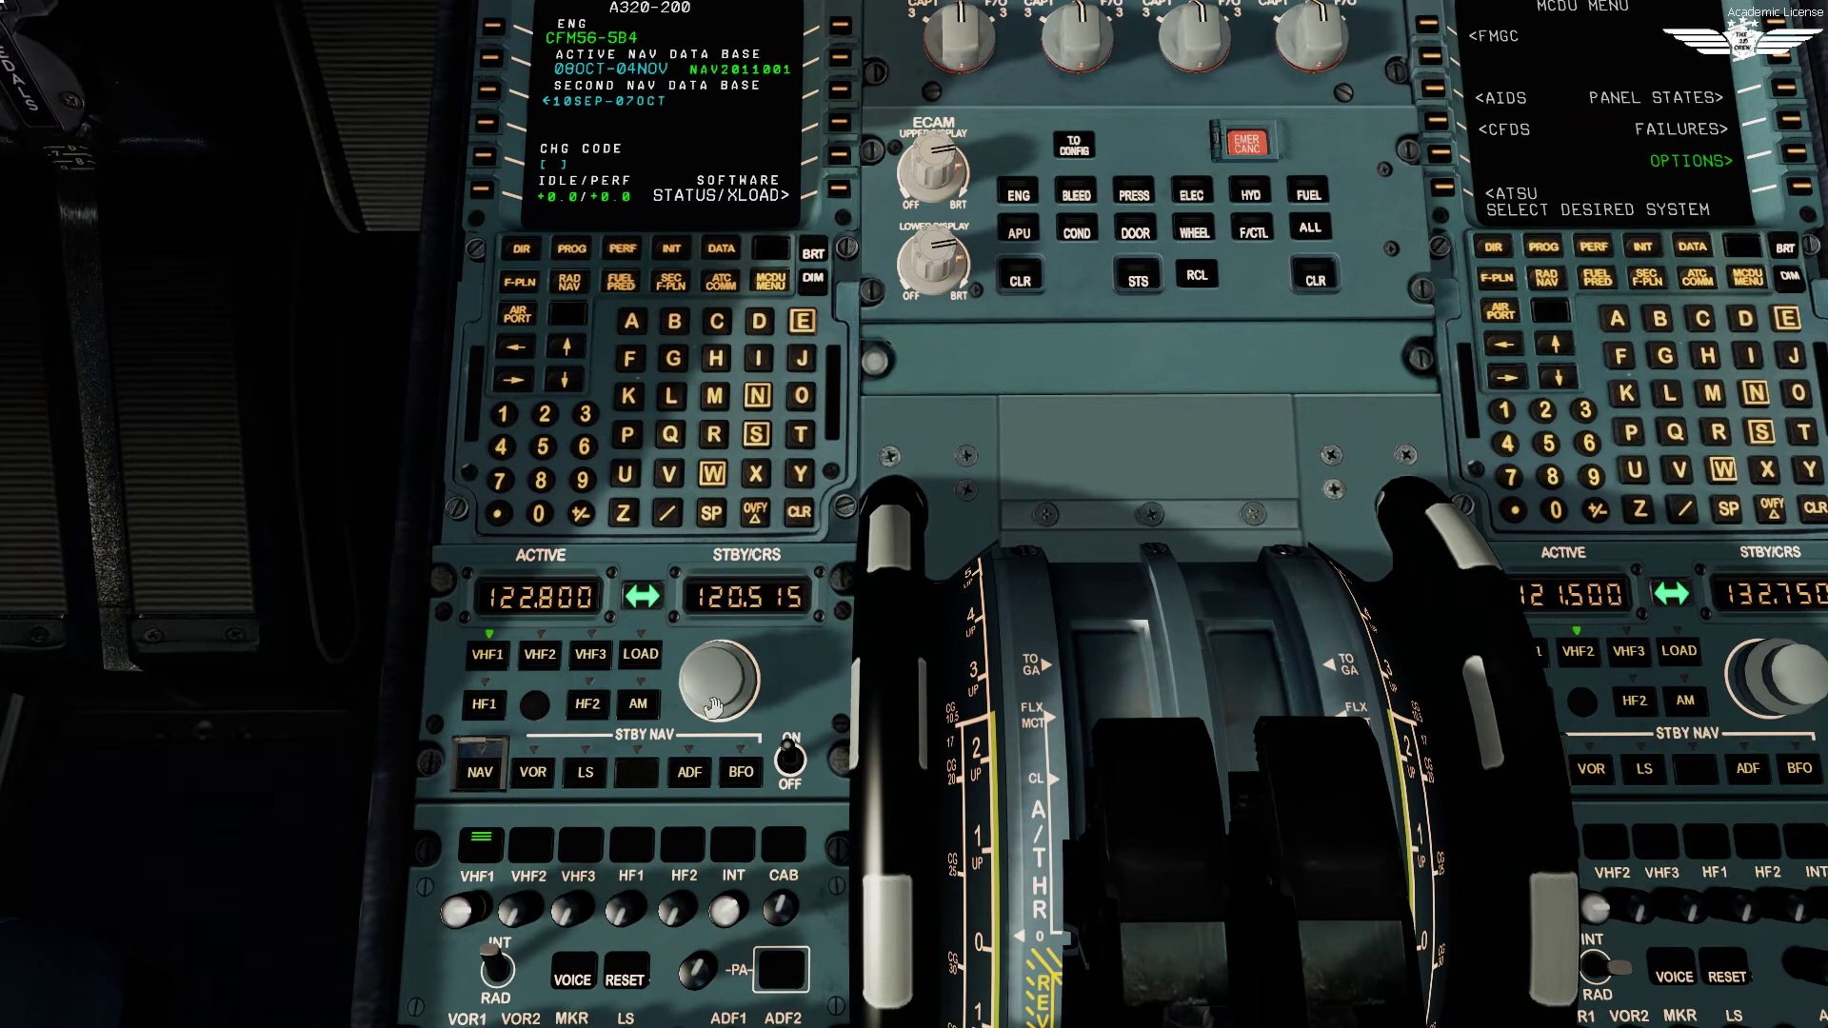
{"action": "scroll", "coordinate": [713, 707], "scroll_direction": "up", "scroll_amount": 1}
{"action": "left_click", "coordinate": [638, 606]}
Turn on CAB and PA audio reception on the captain's audio panel.
{"action": "key", "text": "Down"}
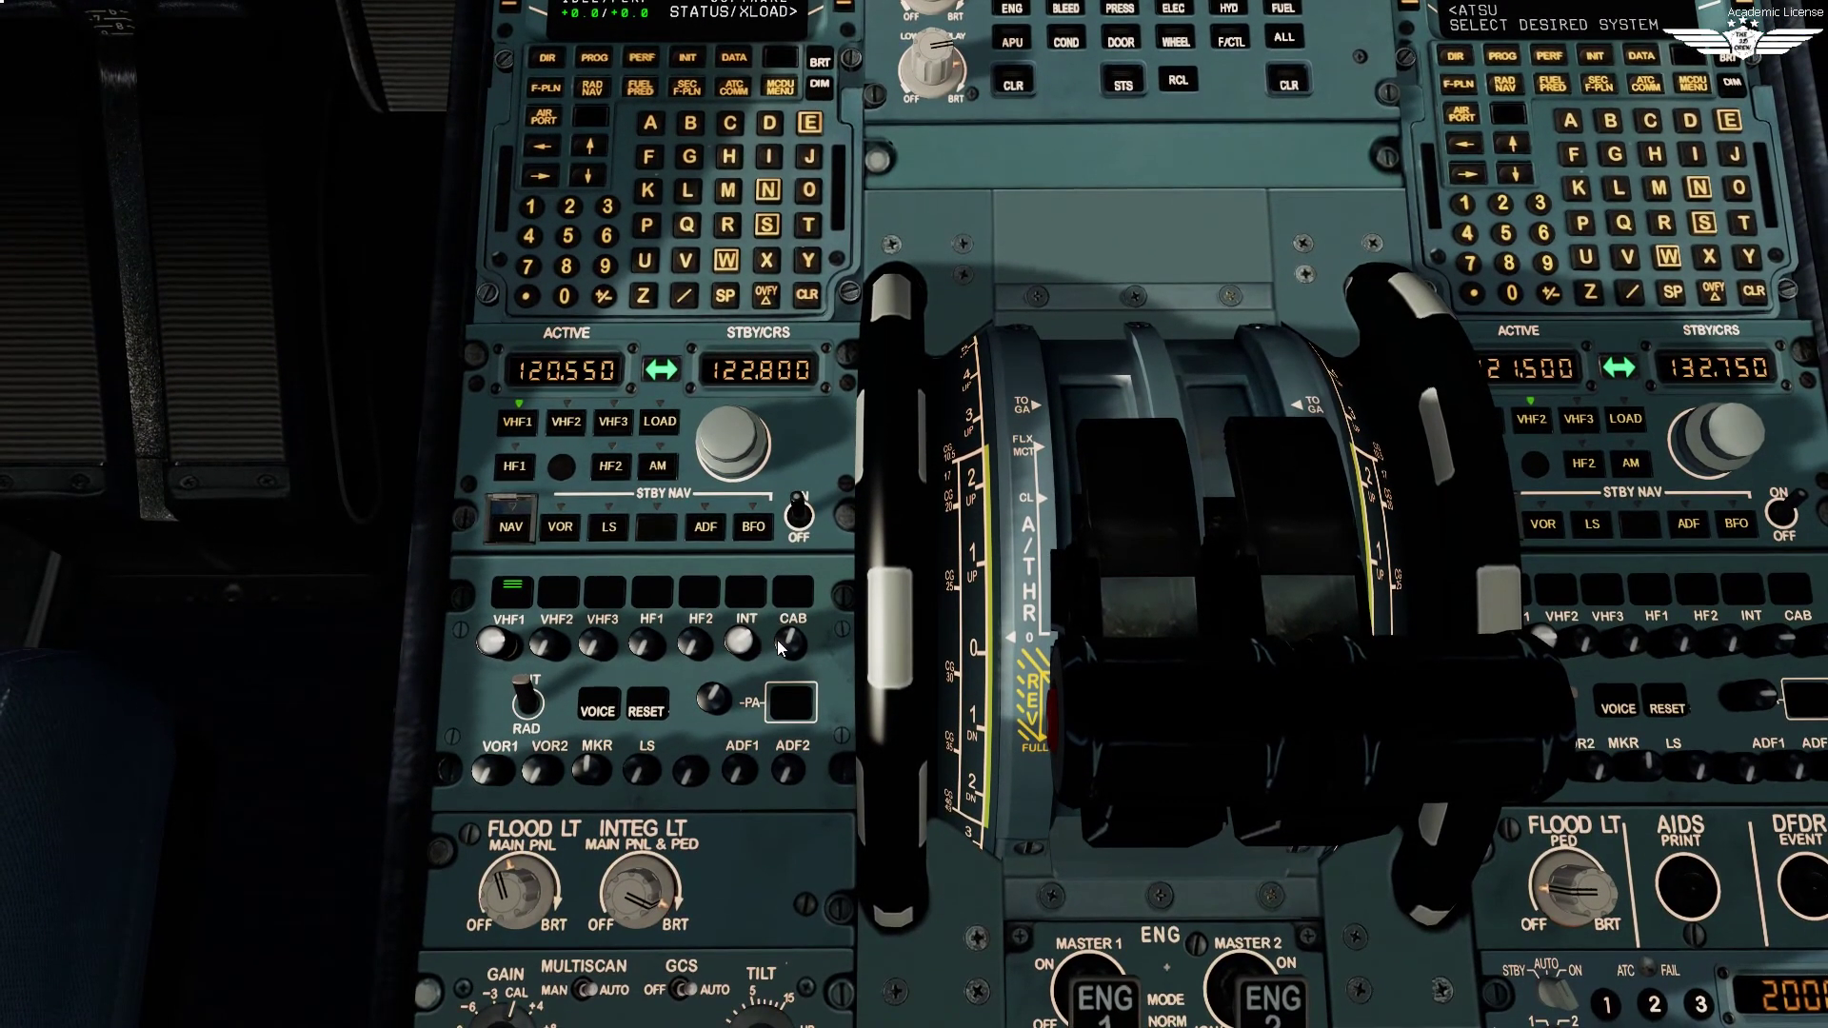
{"action": "left_click", "coordinate": [789, 644]}
{"action": "left_click", "coordinate": [716, 701]}
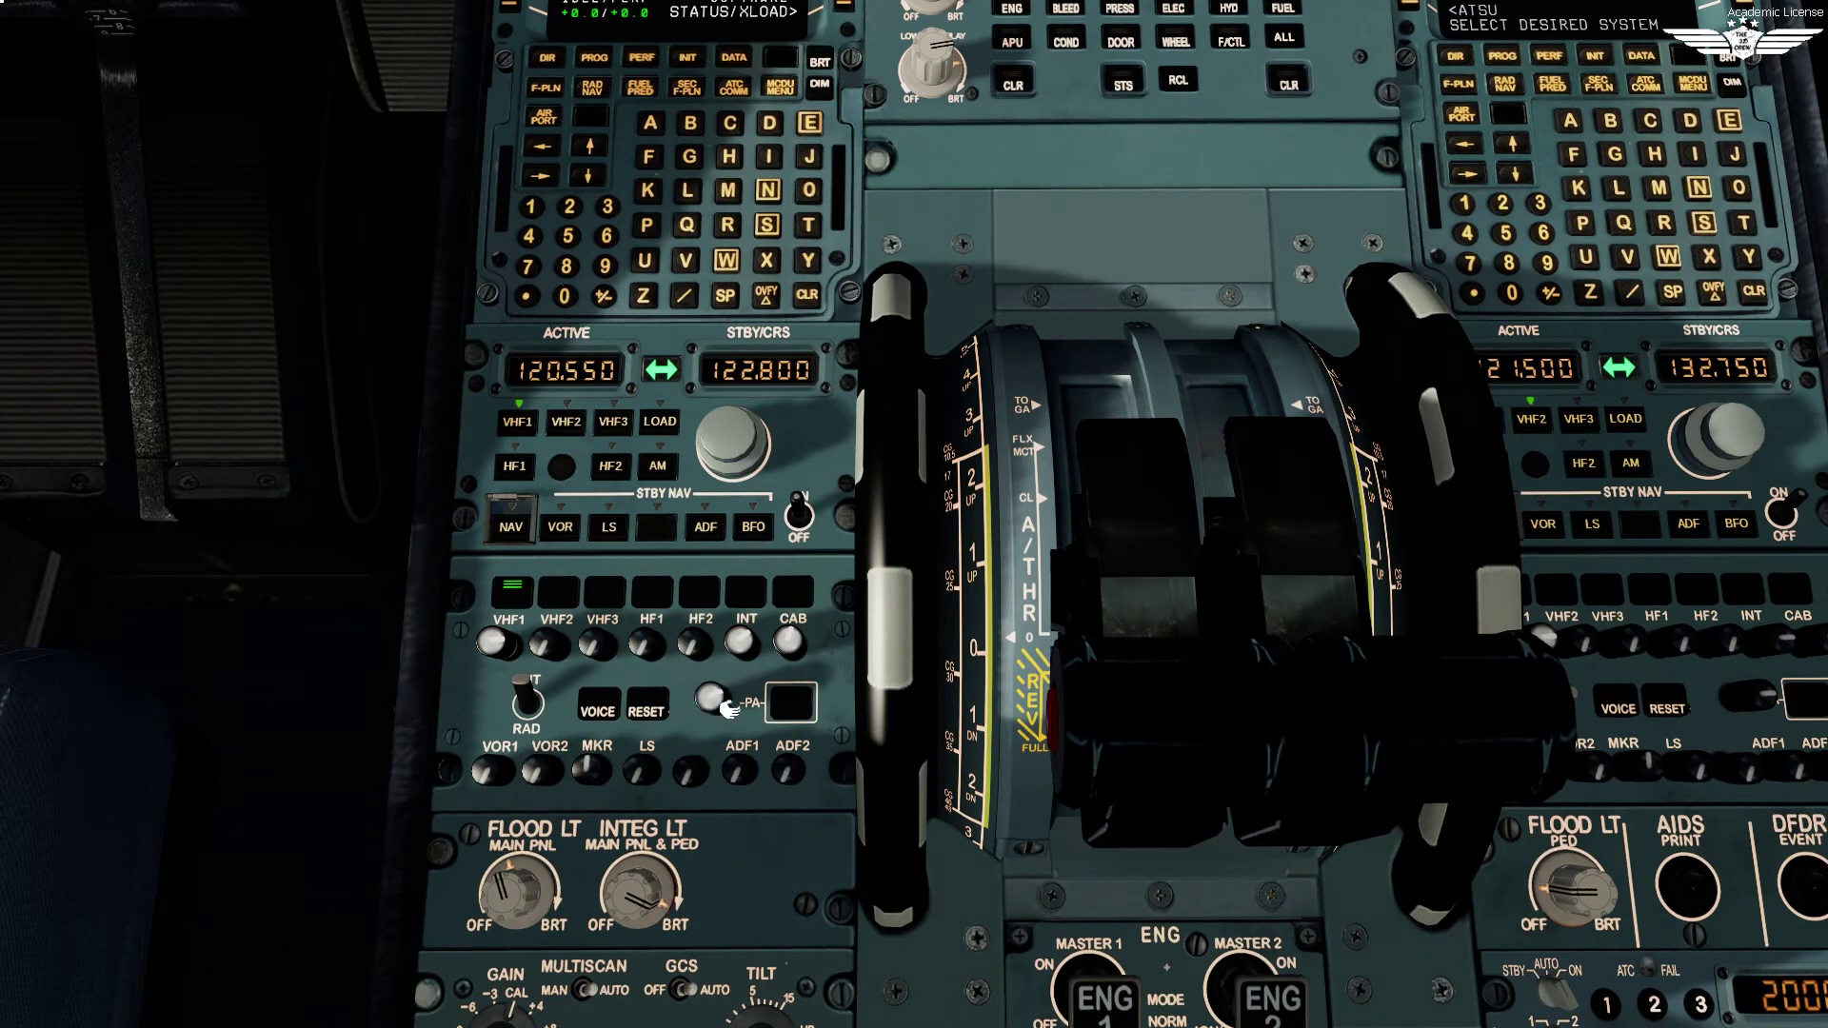
{"action": "key", "text": "Down"}
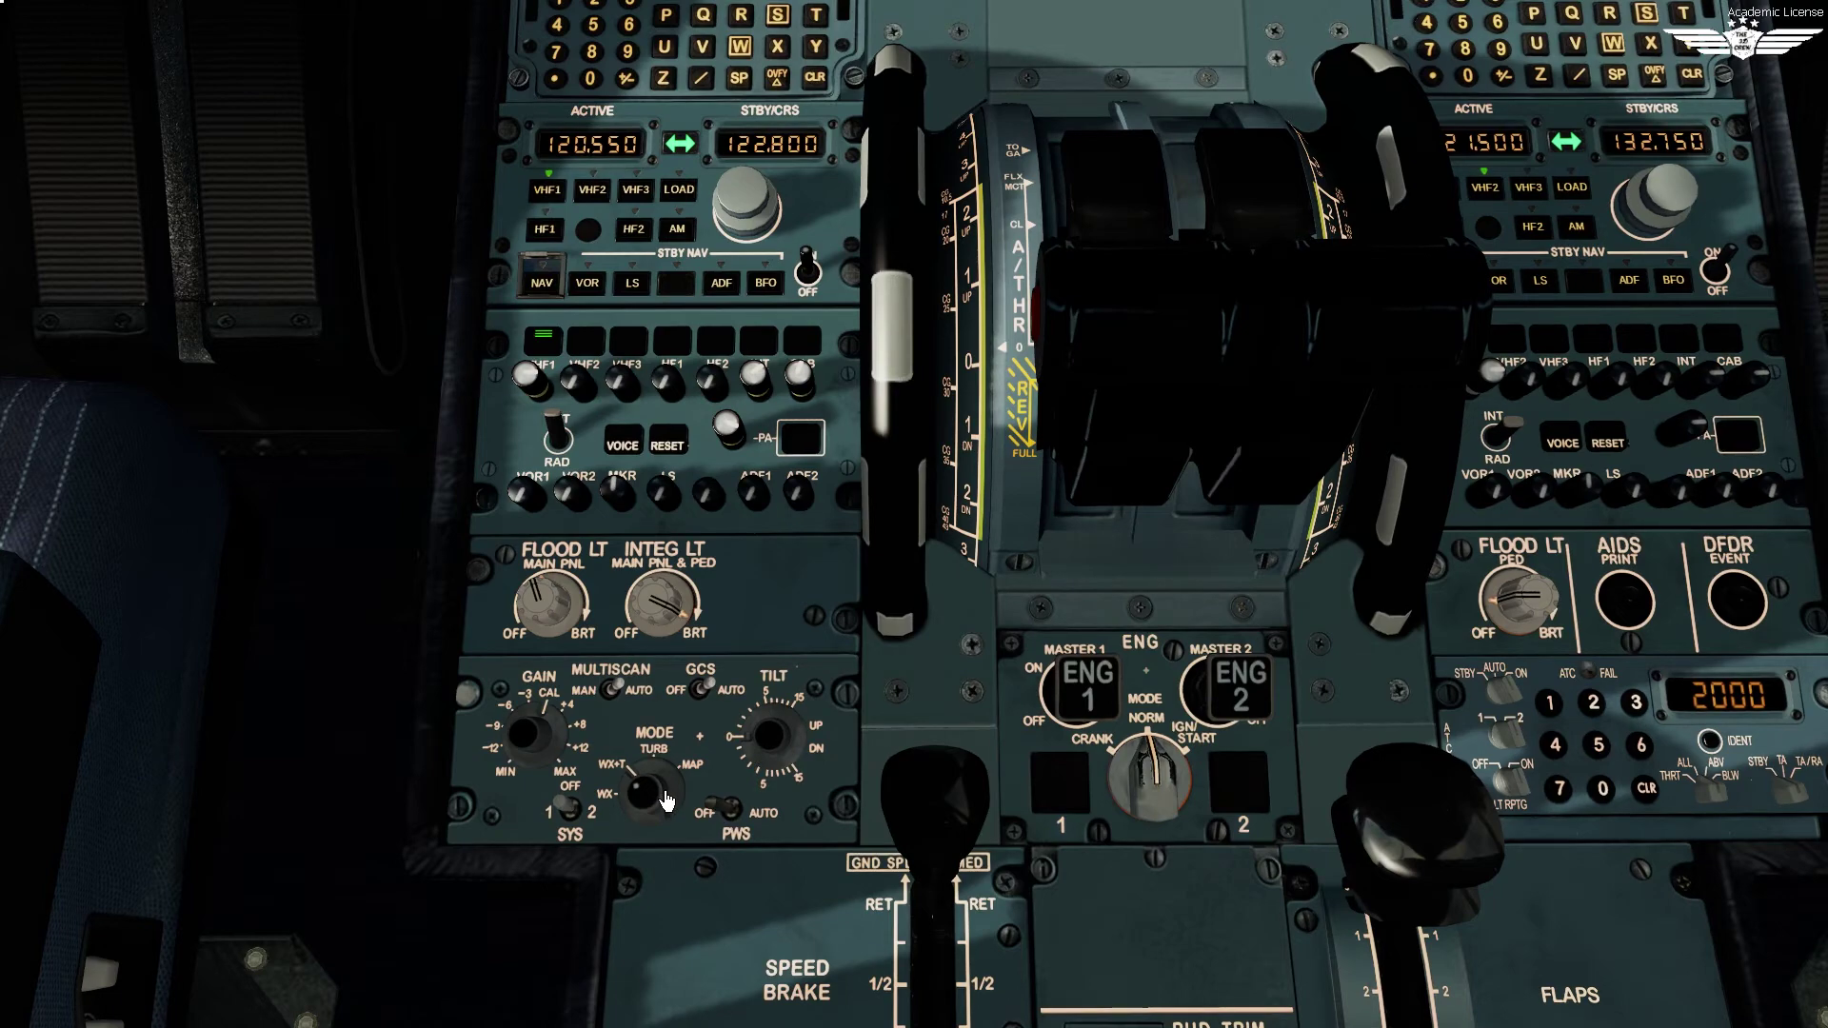
Set the cockpit door switch to LOCK, then UNLOCK so the amber OPEN light comes on.
{"action": "key", "text": "Down"}
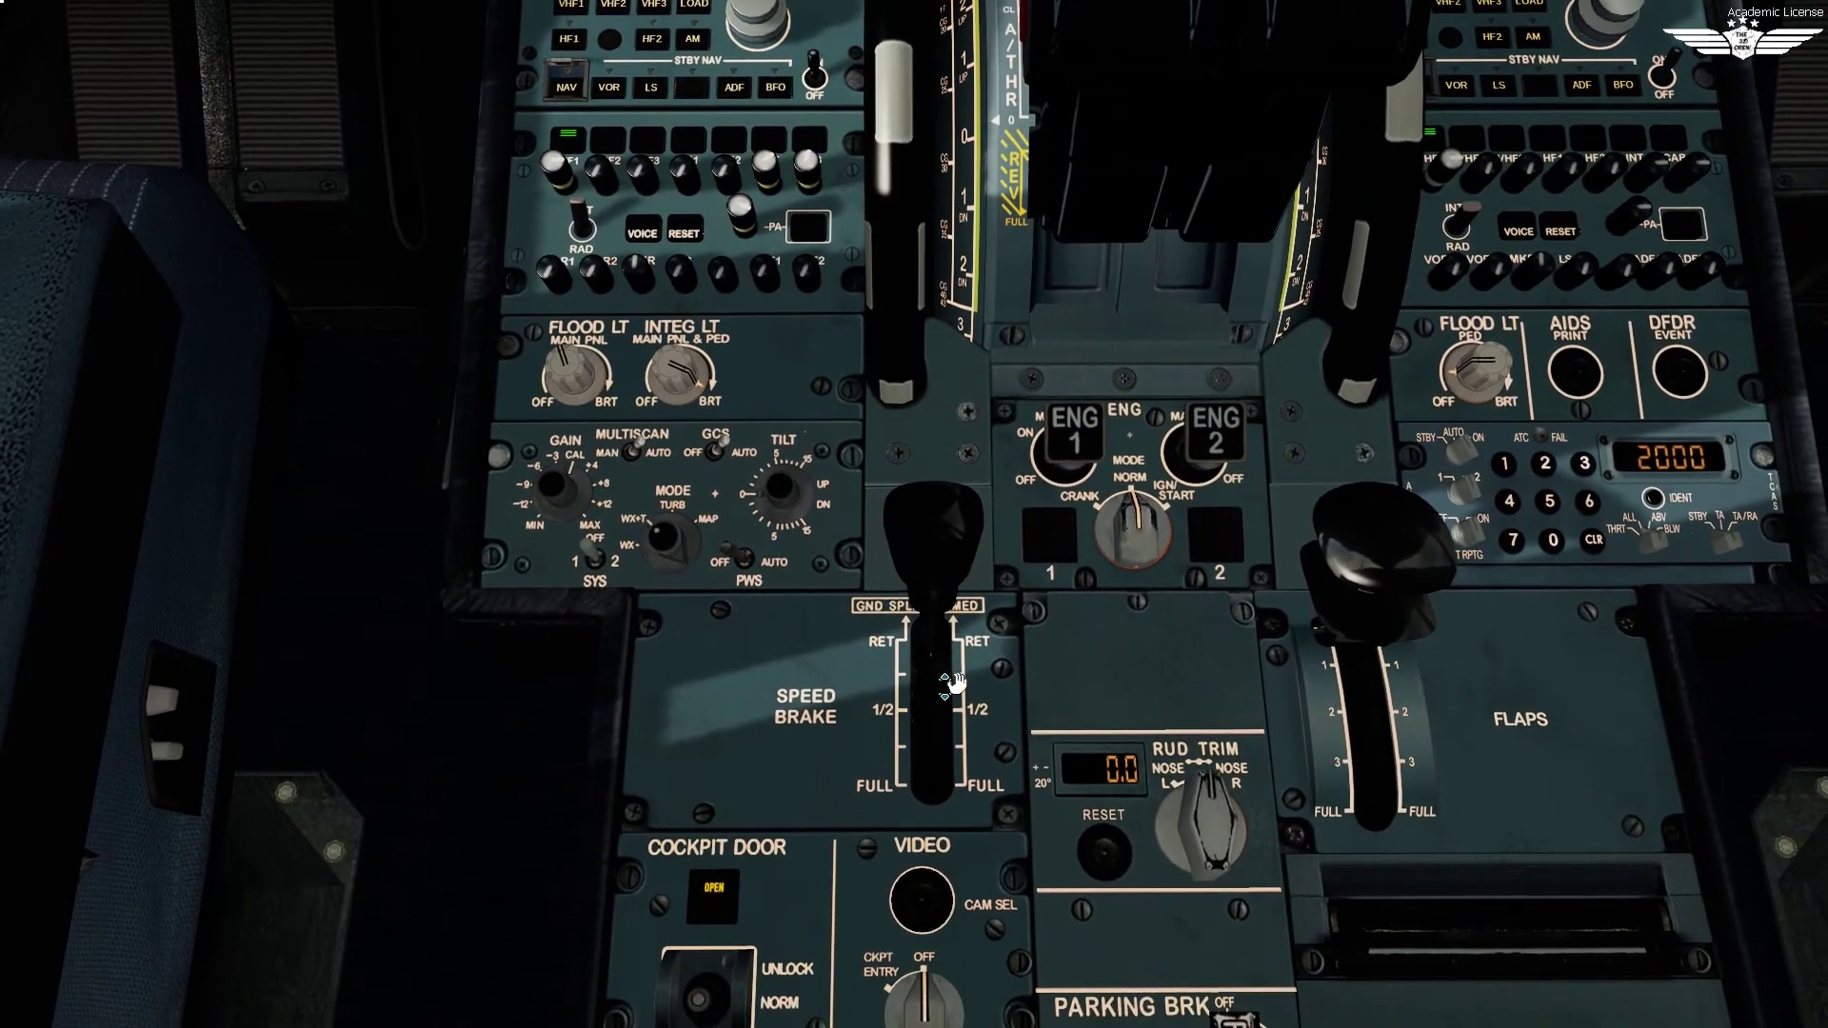
{"action": "key", "text": "Down"}
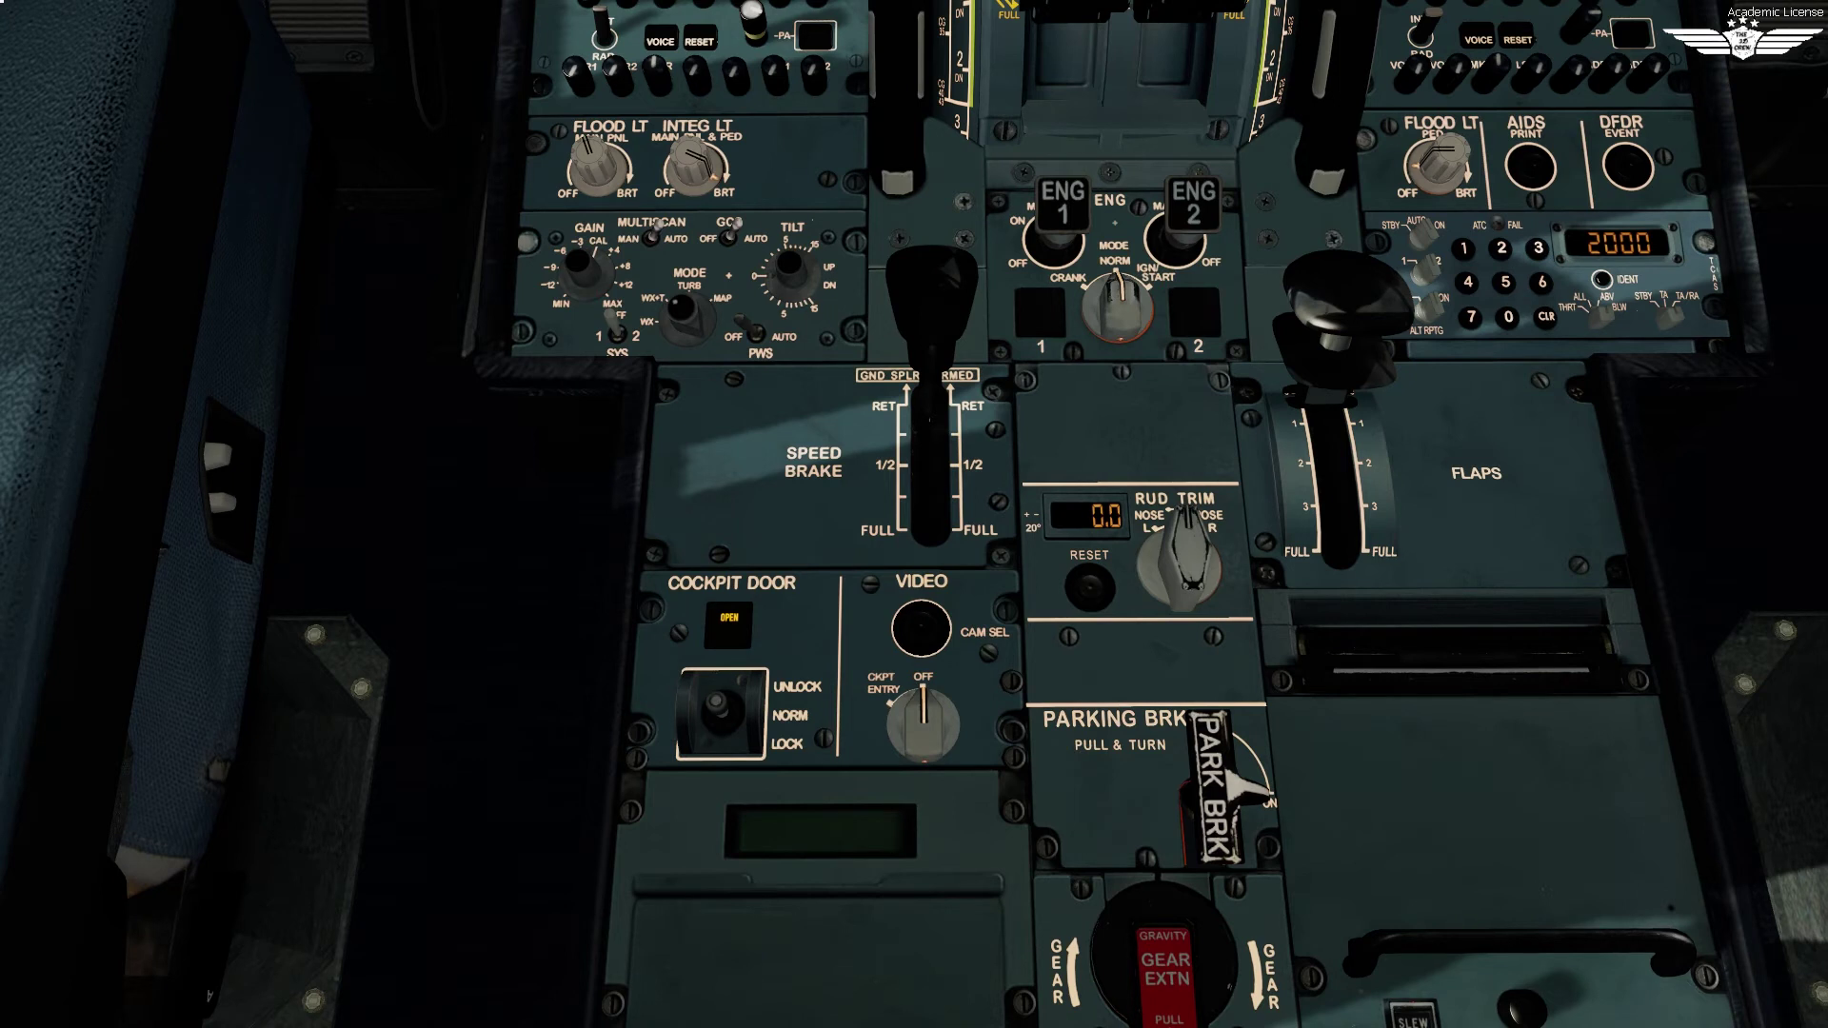
{"action": "left_click", "coordinate": [734, 714]}
{"action": "left_click", "coordinate": [731, 716]}
Set ANN LT to TEST, check the lights around the cockpit, then return it to BRT.
{"action": "key", "text": "ctrl+space"}
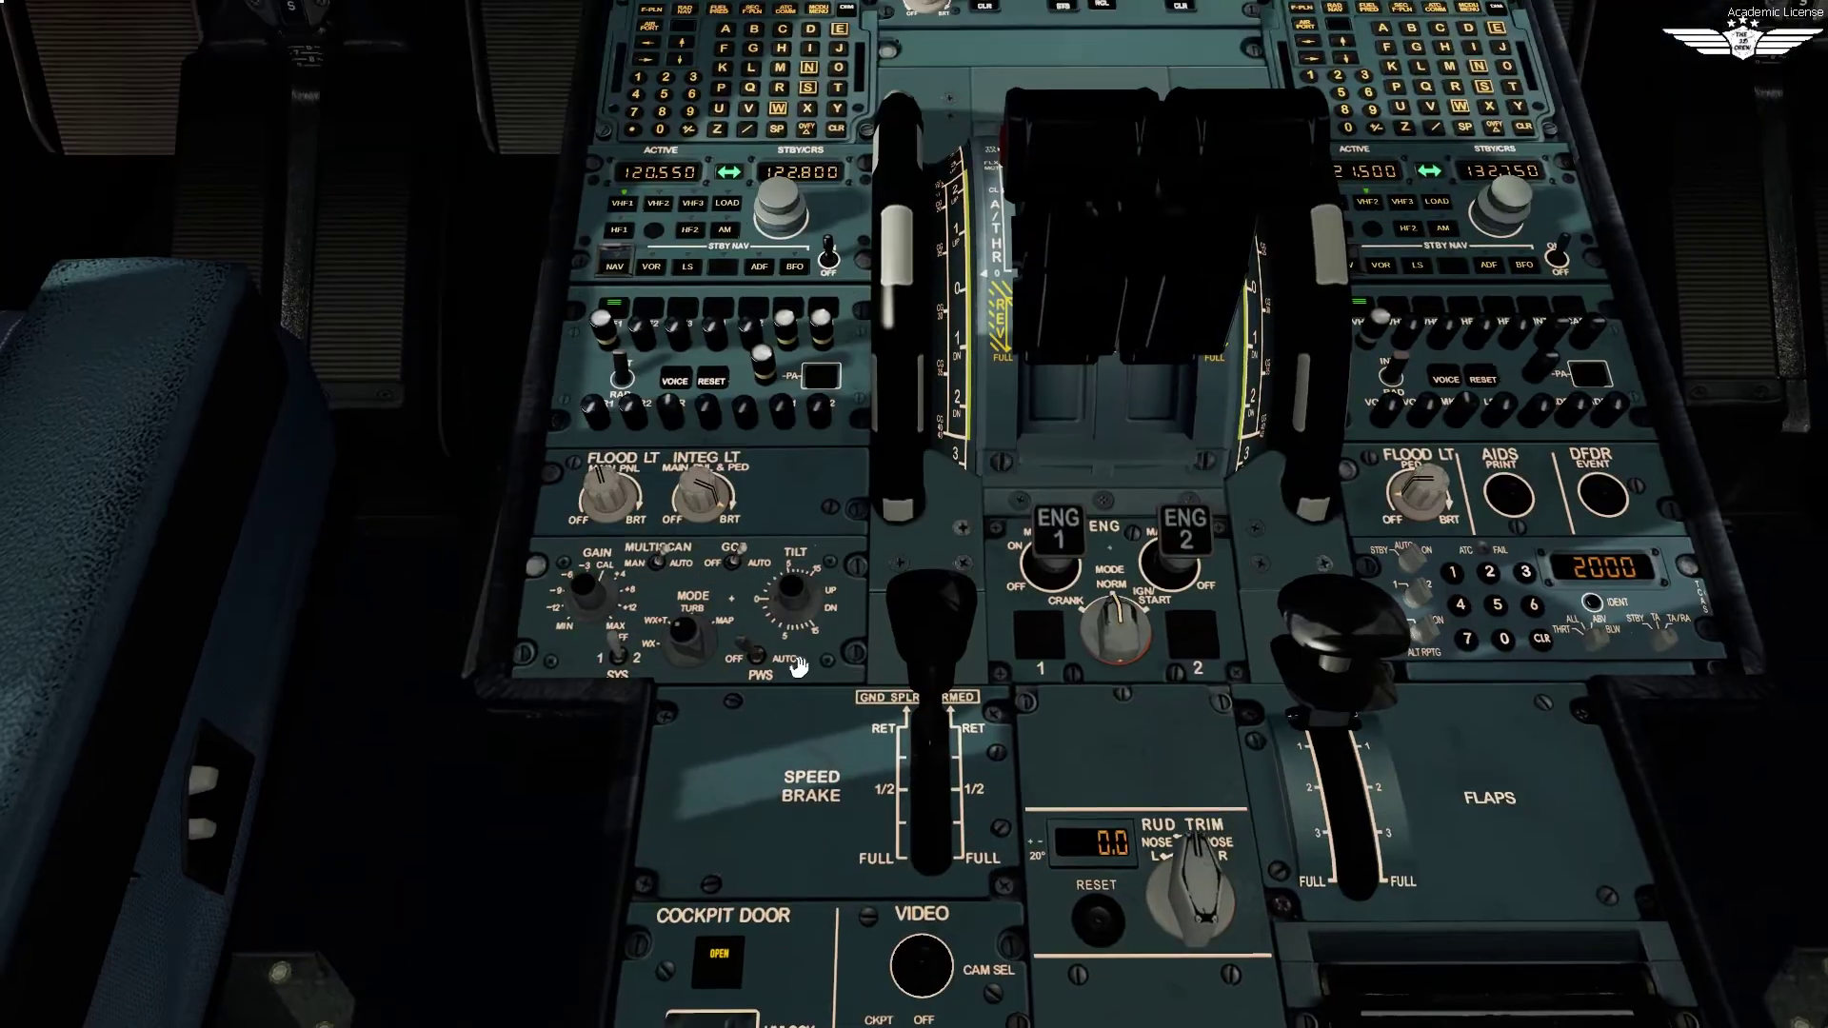
{"action": "key", "text": "KP_2"}
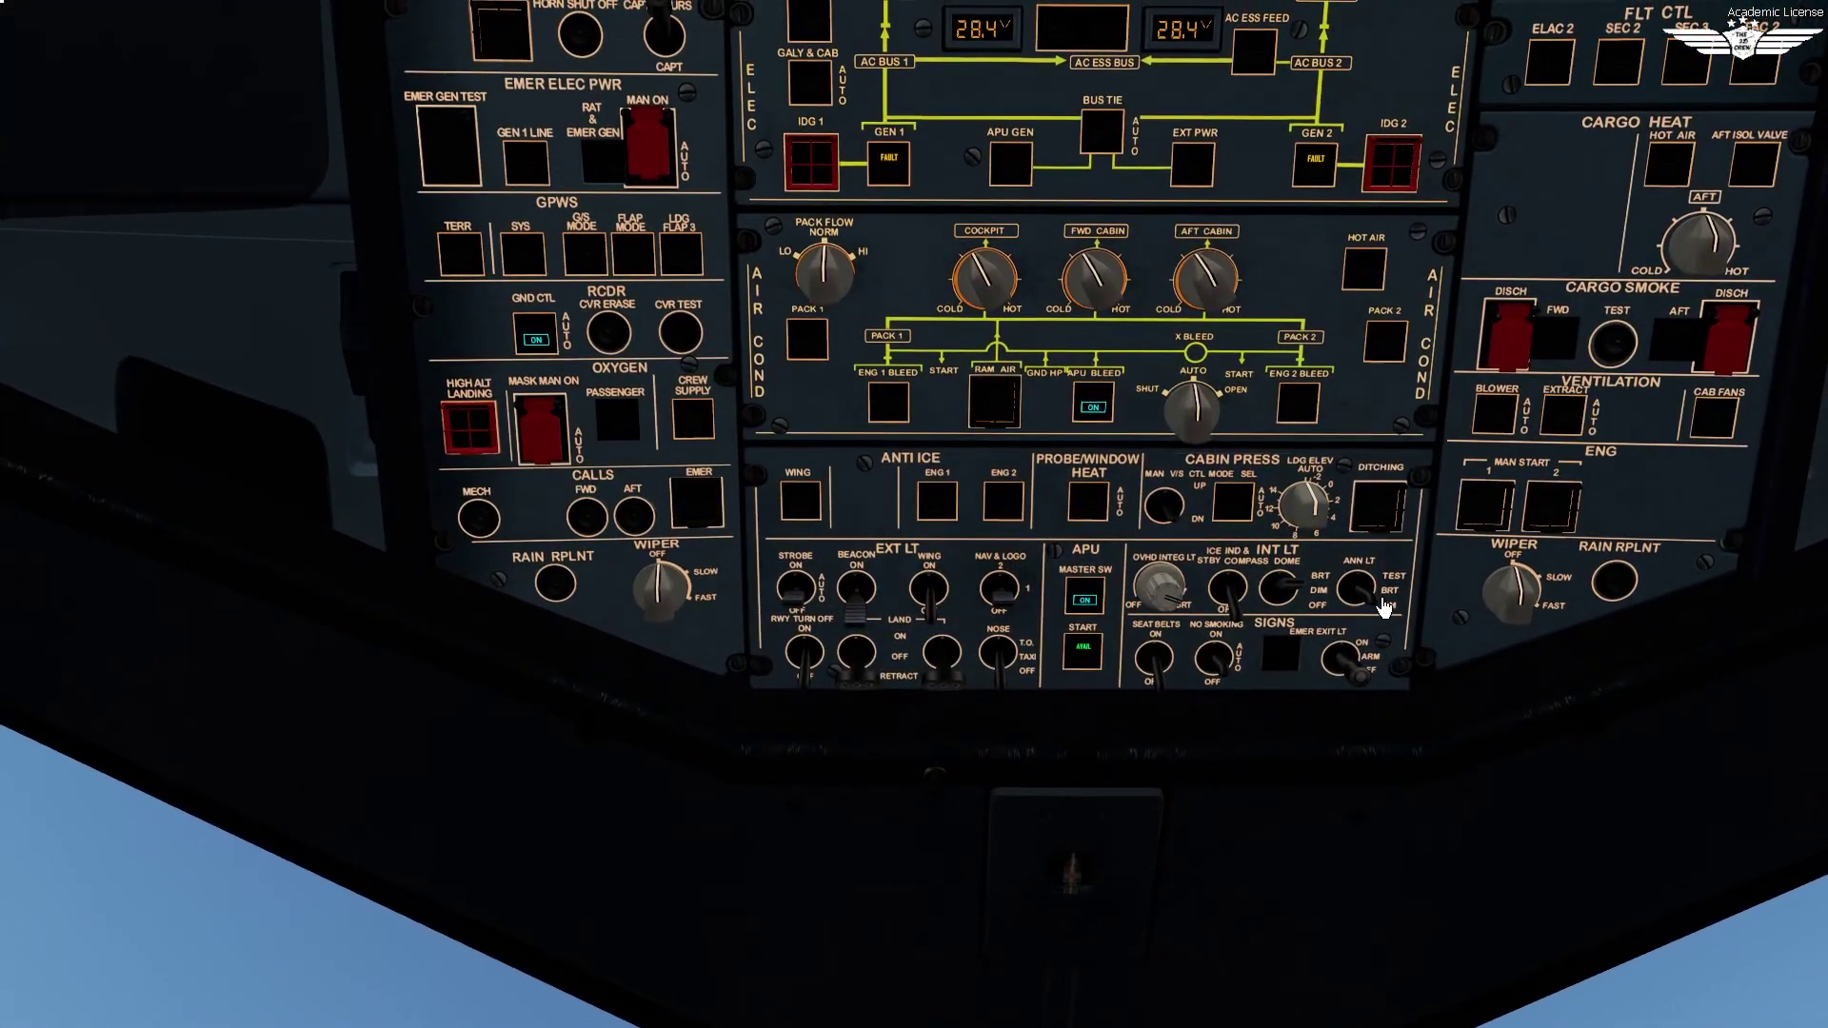
{"action": "left_click", "coordinate": [1383, 603]}
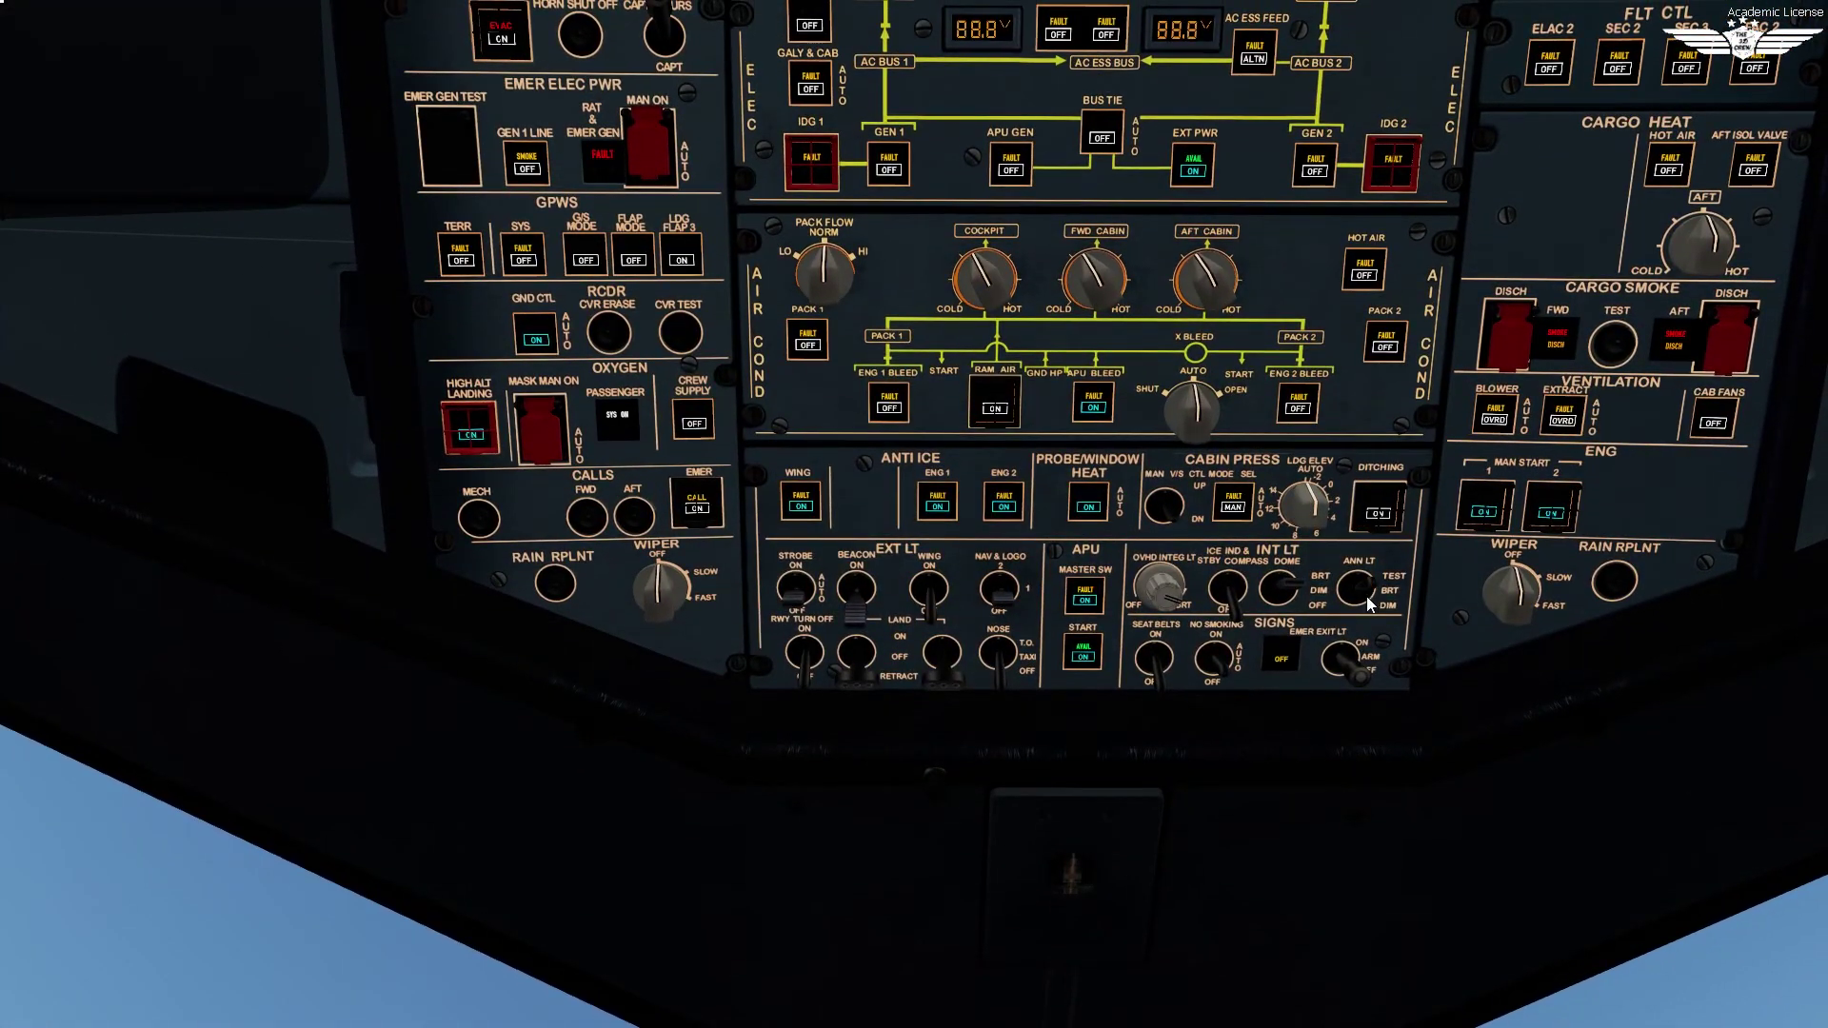
{"action": "key", "text": "KP_2"}
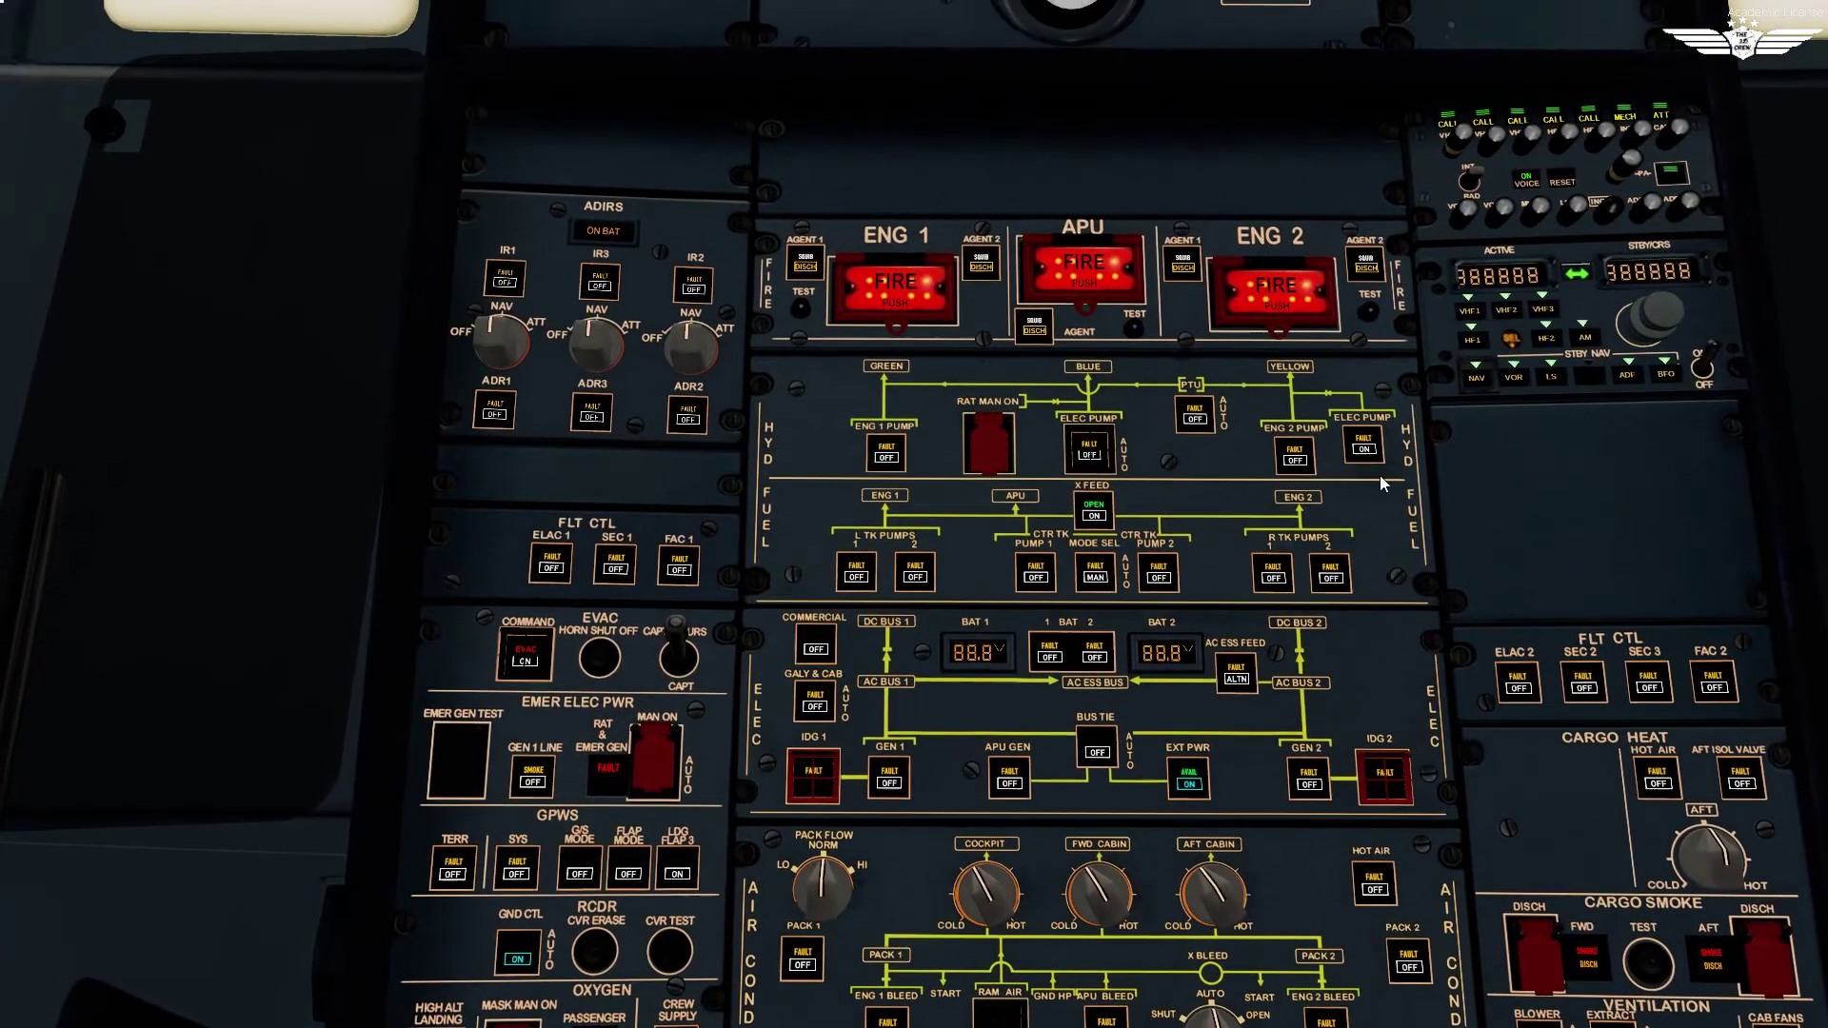
{"action": "key", "text": "KP_1"}
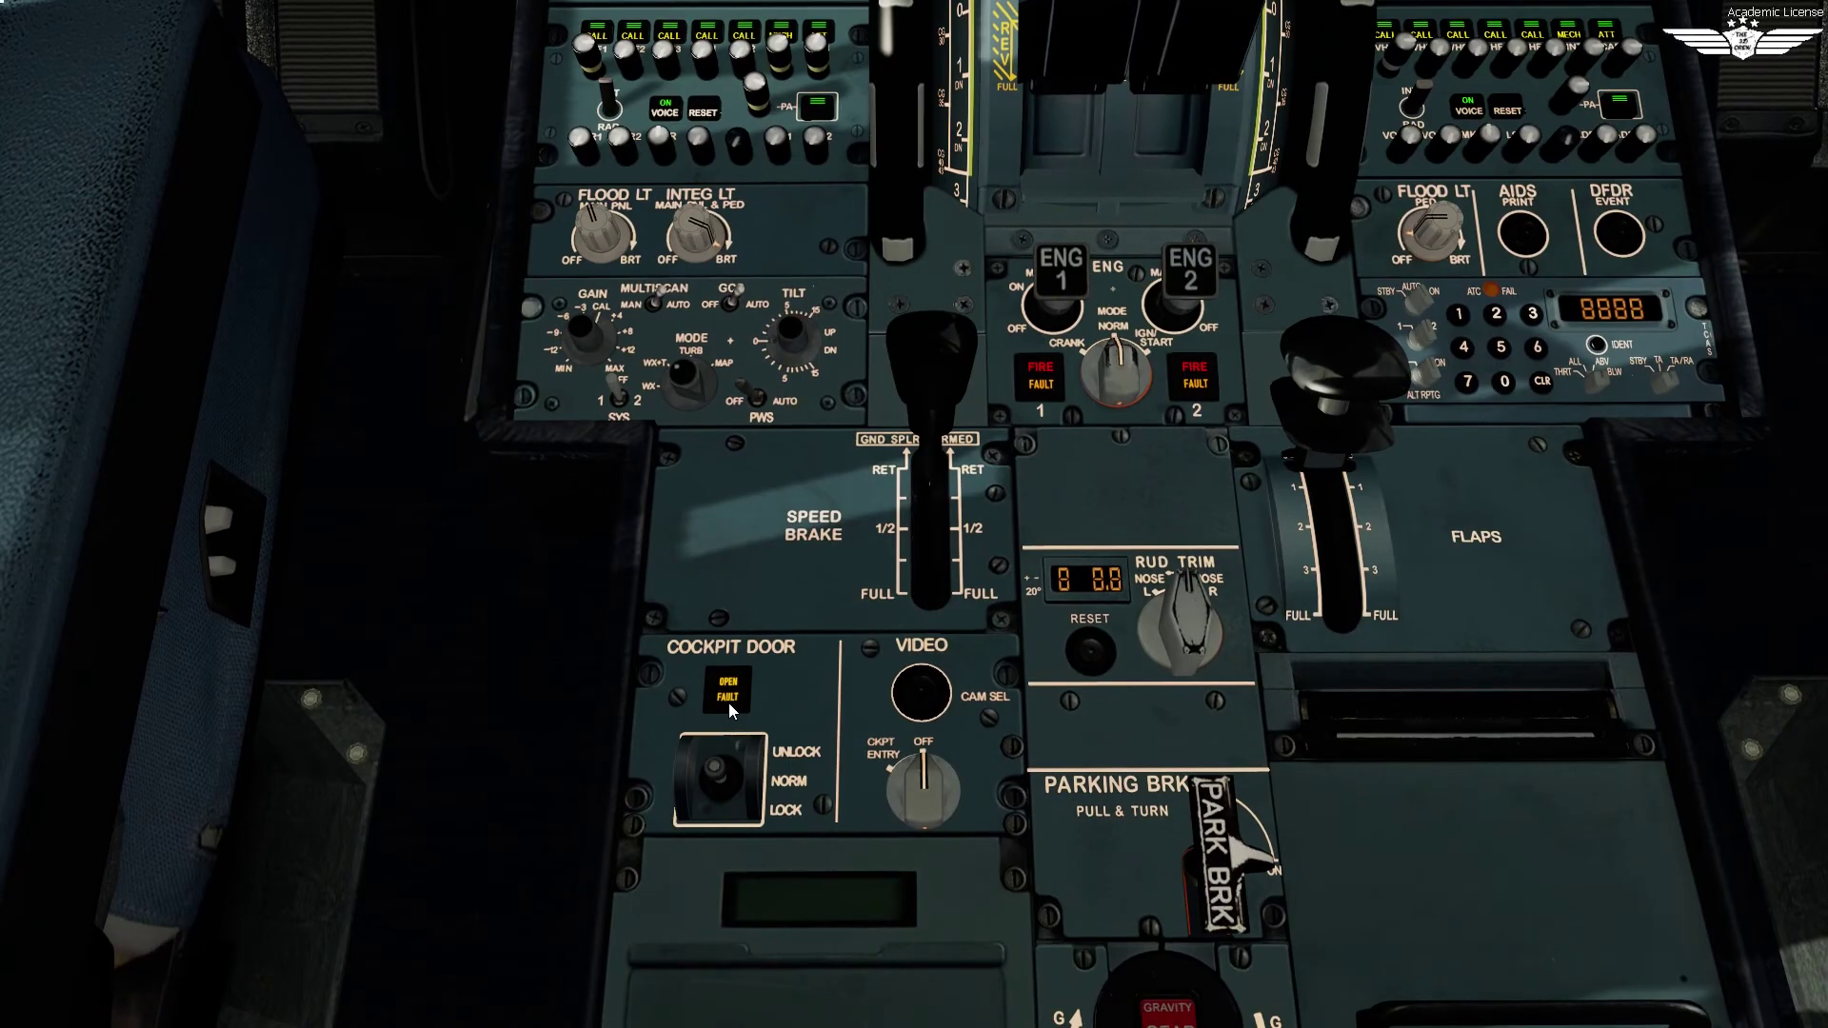
{"action": "key", "text": "KP_5"}
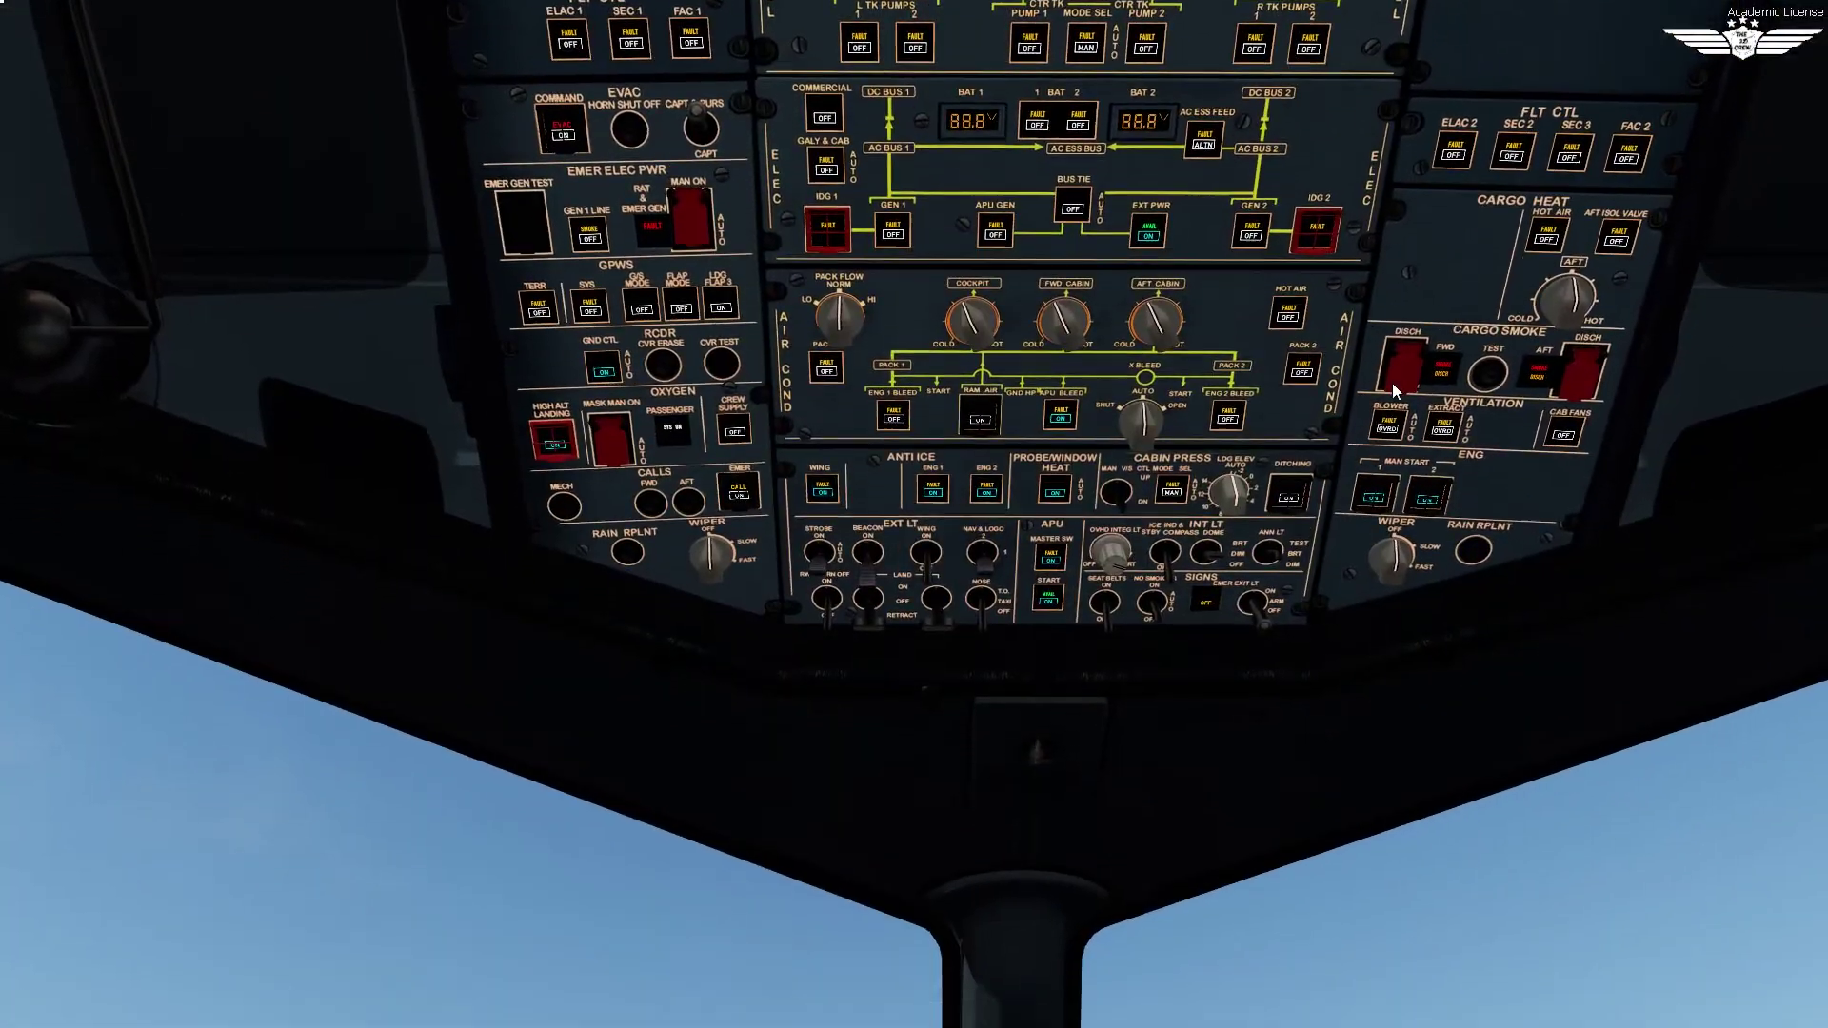
{"action": "left_click", "coordinate": [1285, 548]}
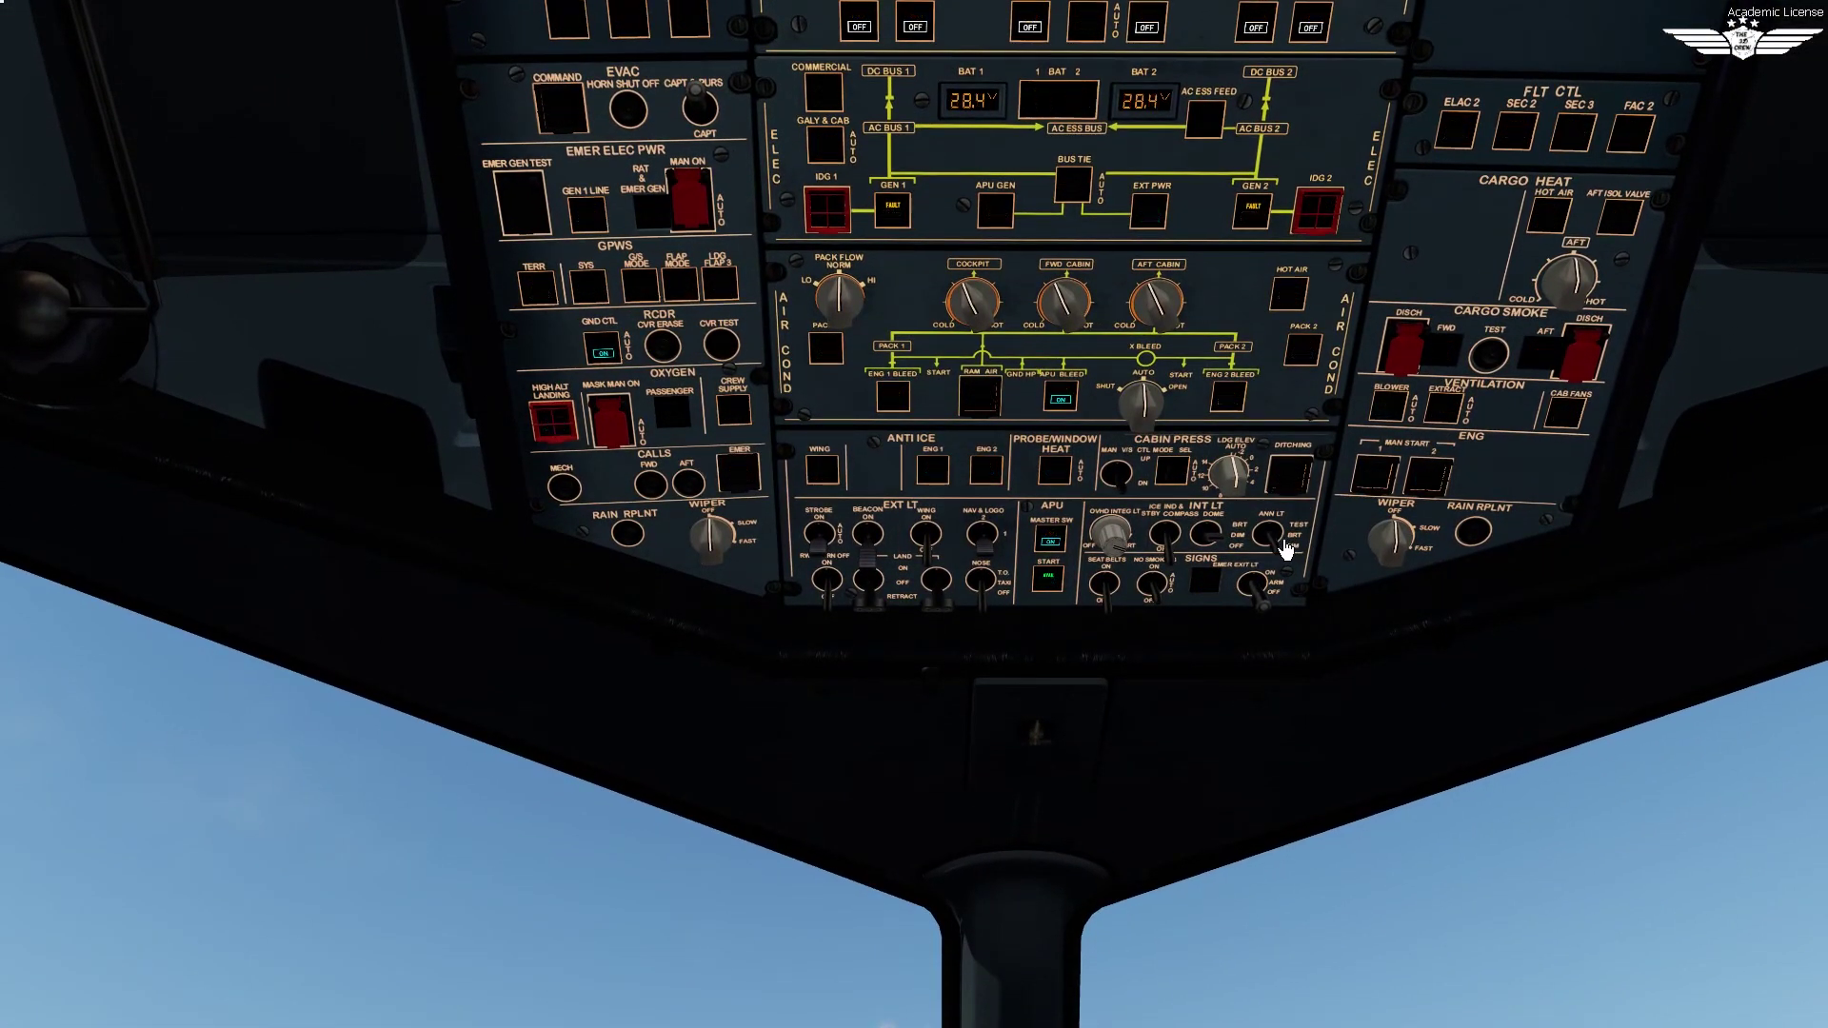
Open the ATSU DATALINK page, then the AOC MENU on the right MCDU.
{"action": "key", "text": "KP_2"}
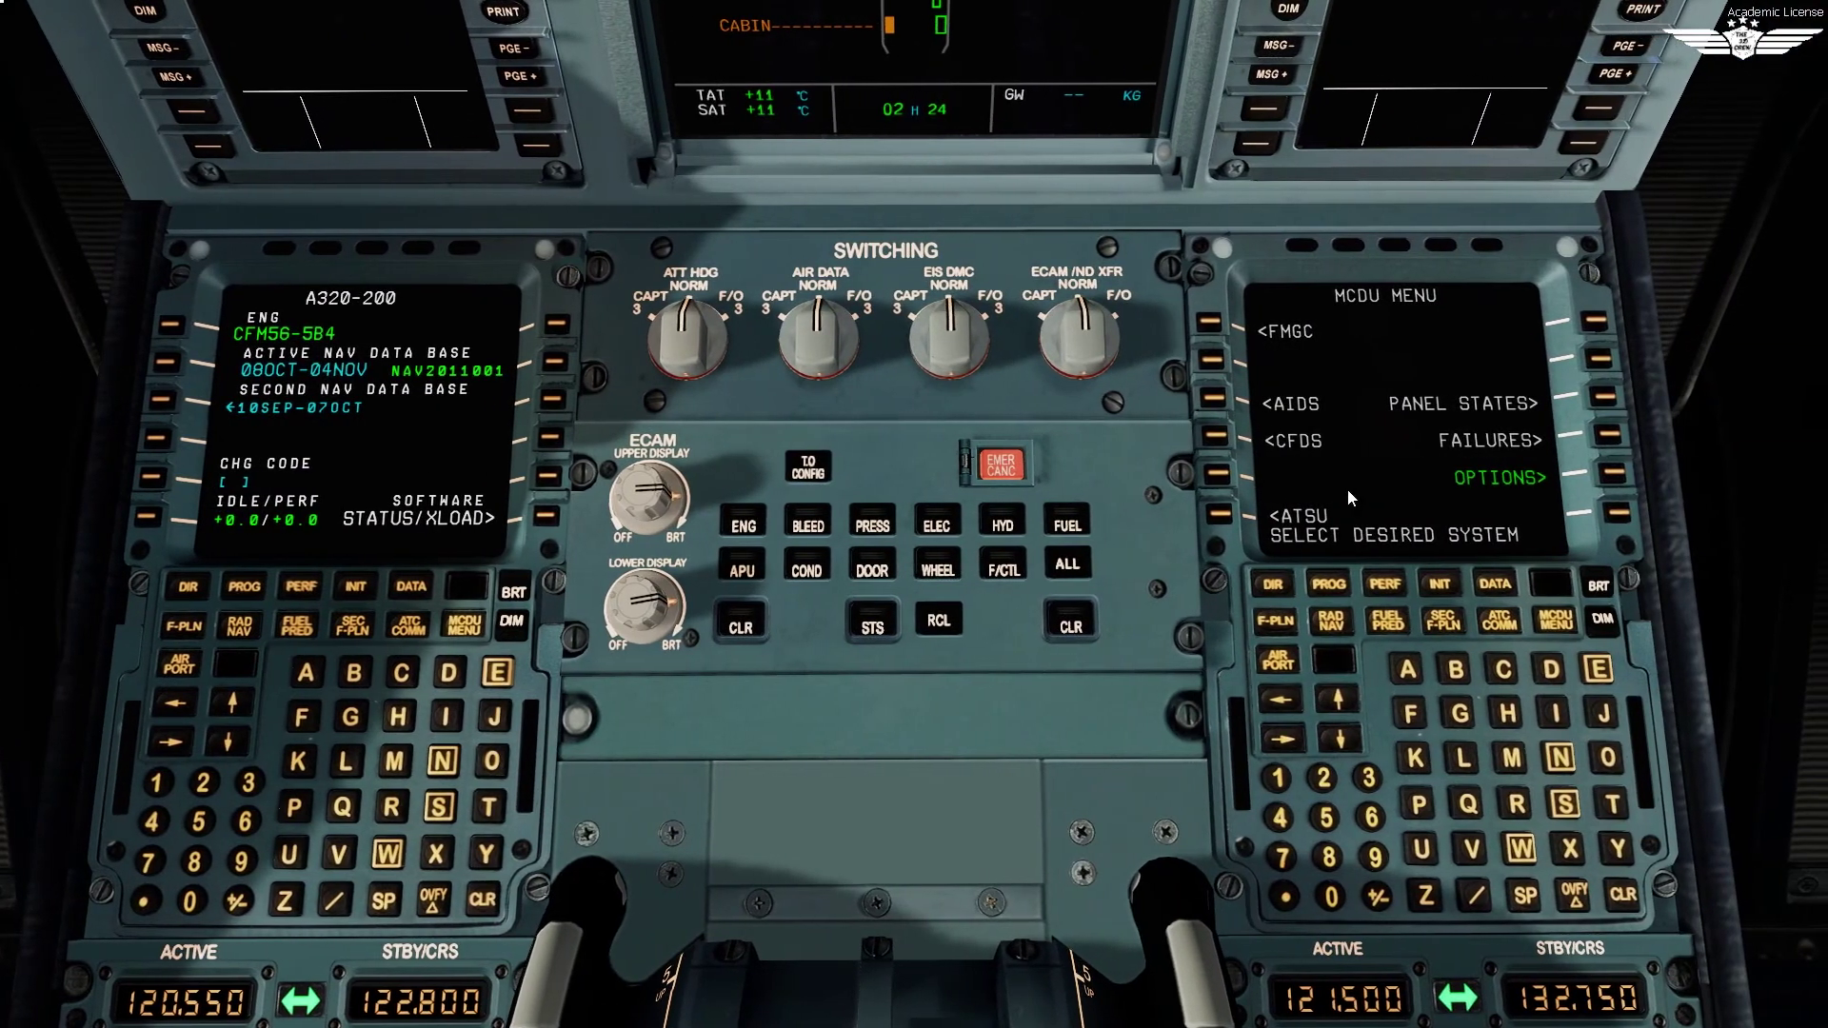
{"action": "left_click", "coordinate": [1238, 522]}
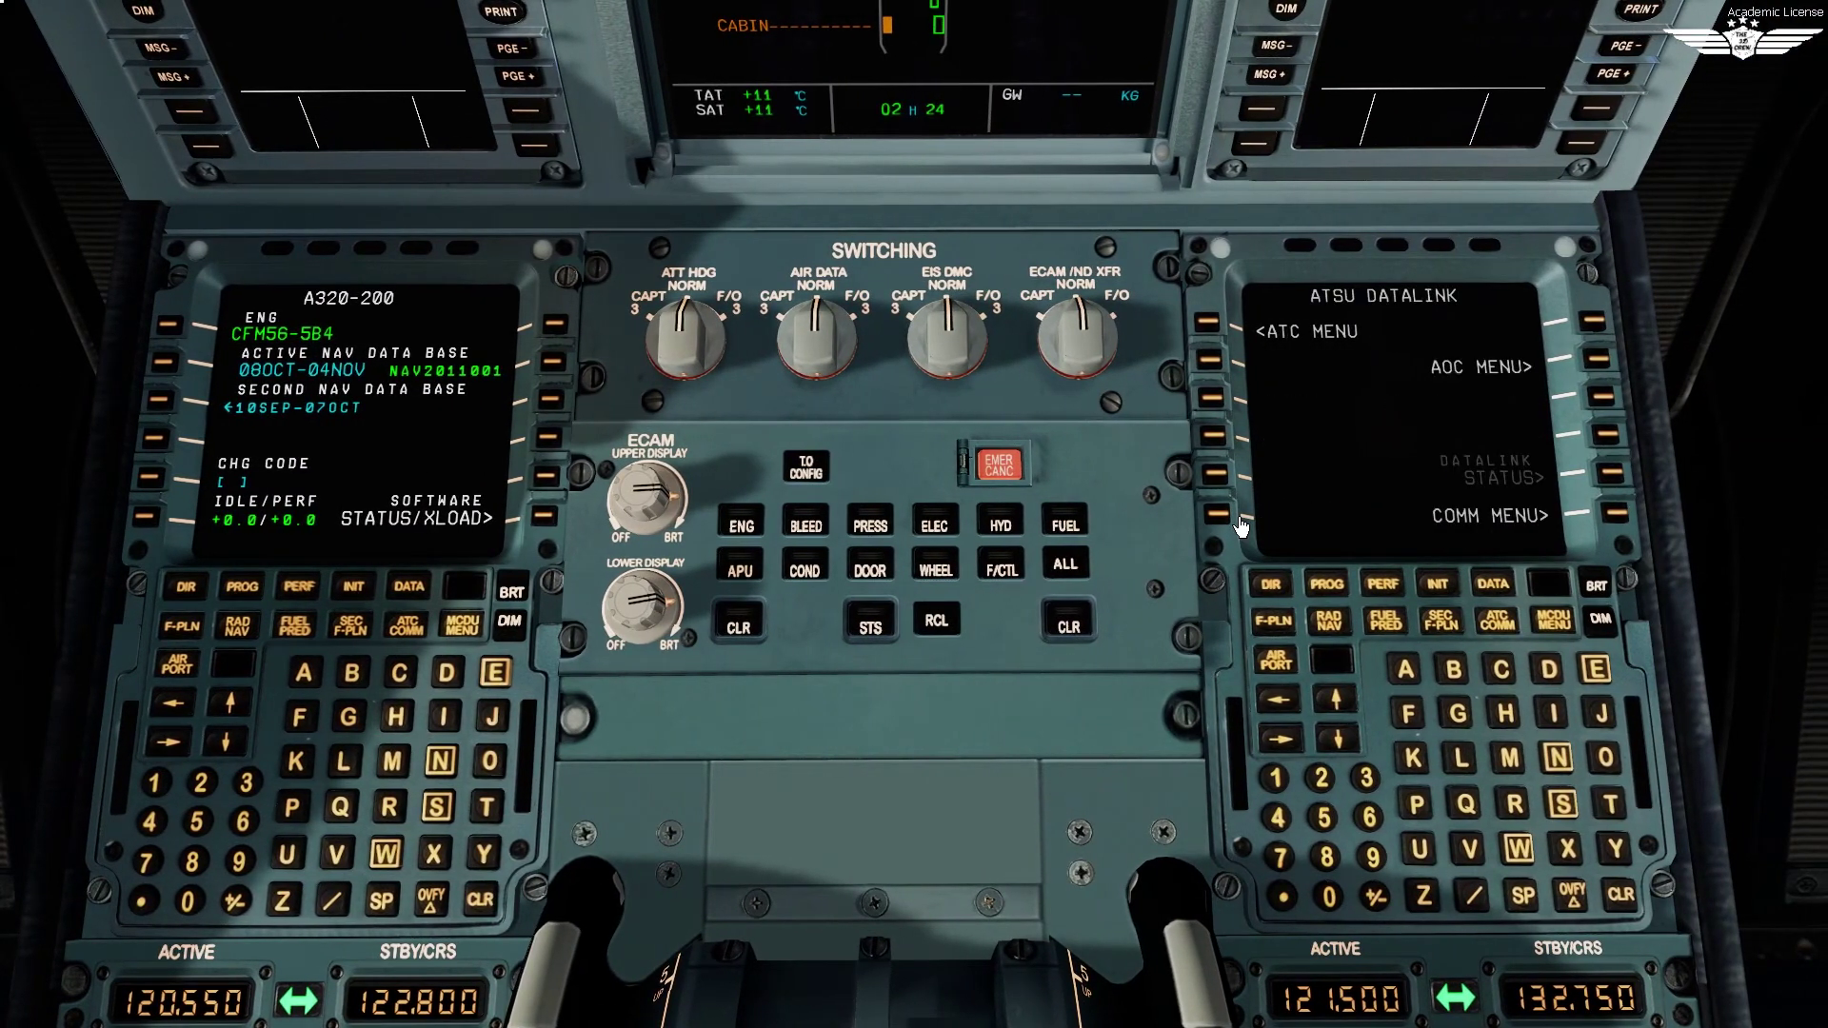
{"action": "left_click", "coordinate": [1607, 365]}
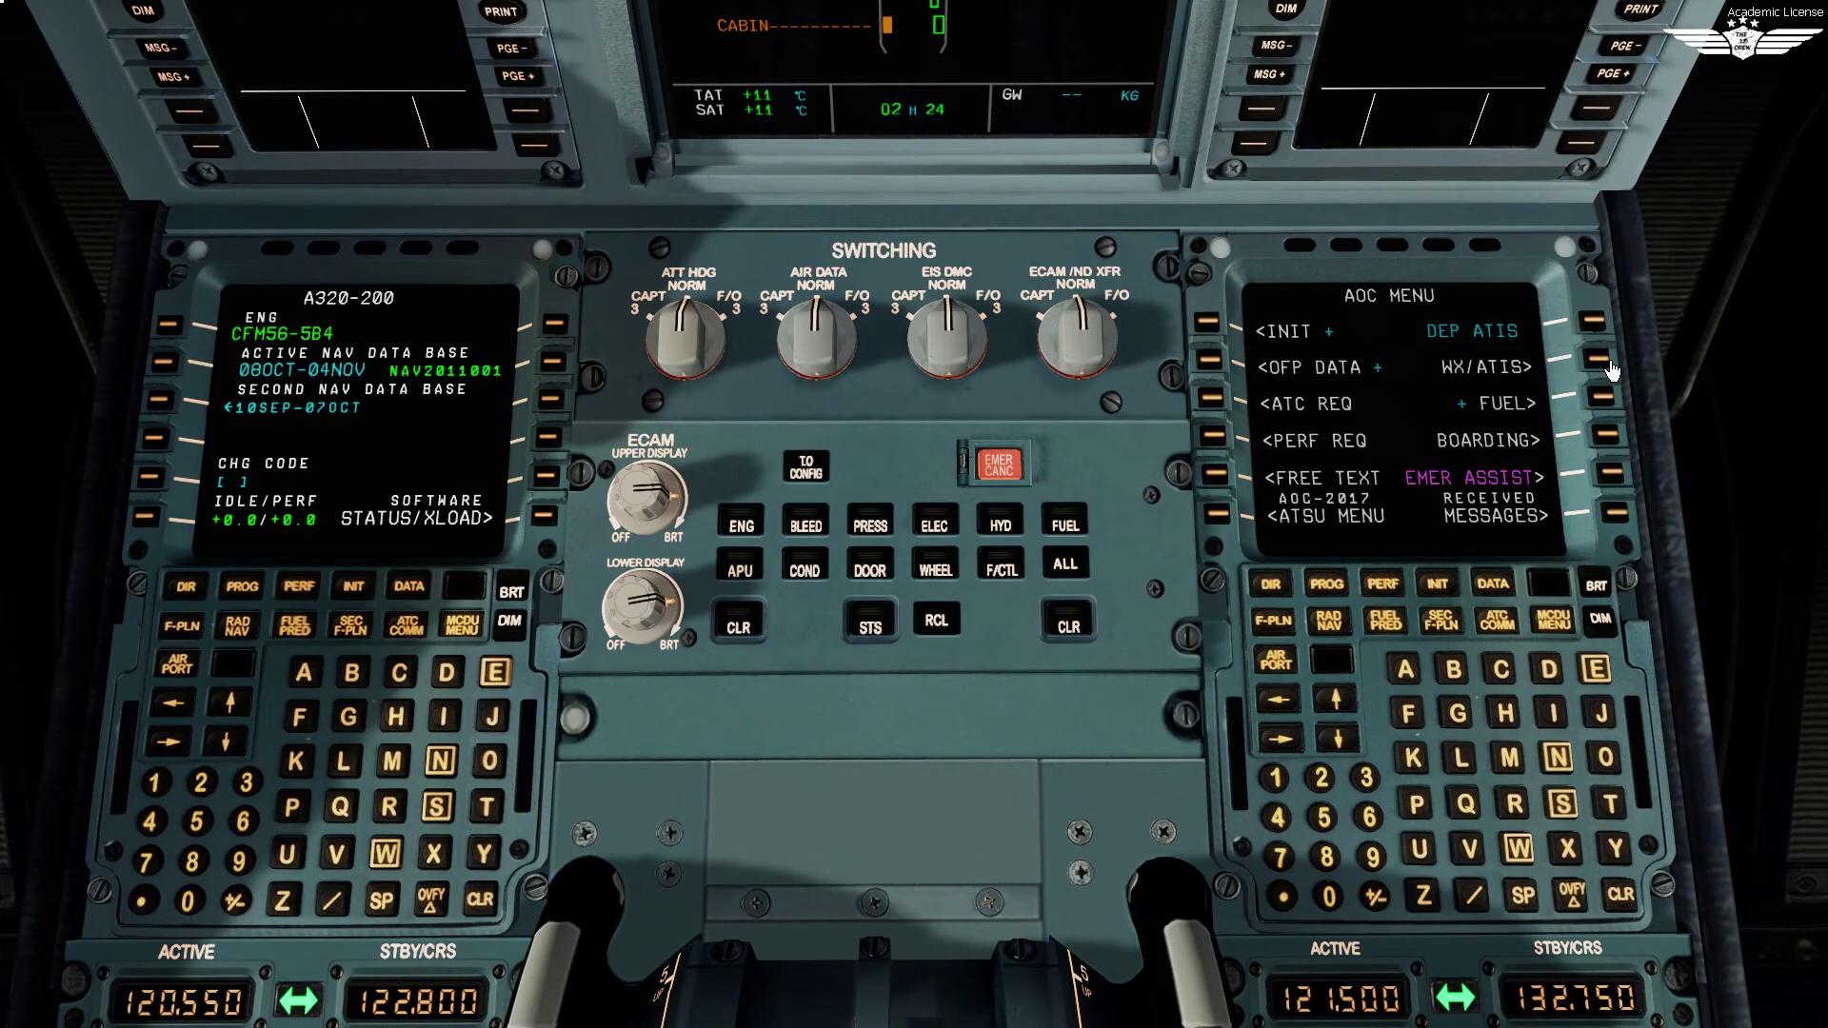
{"action": "key", "text": "Down"}
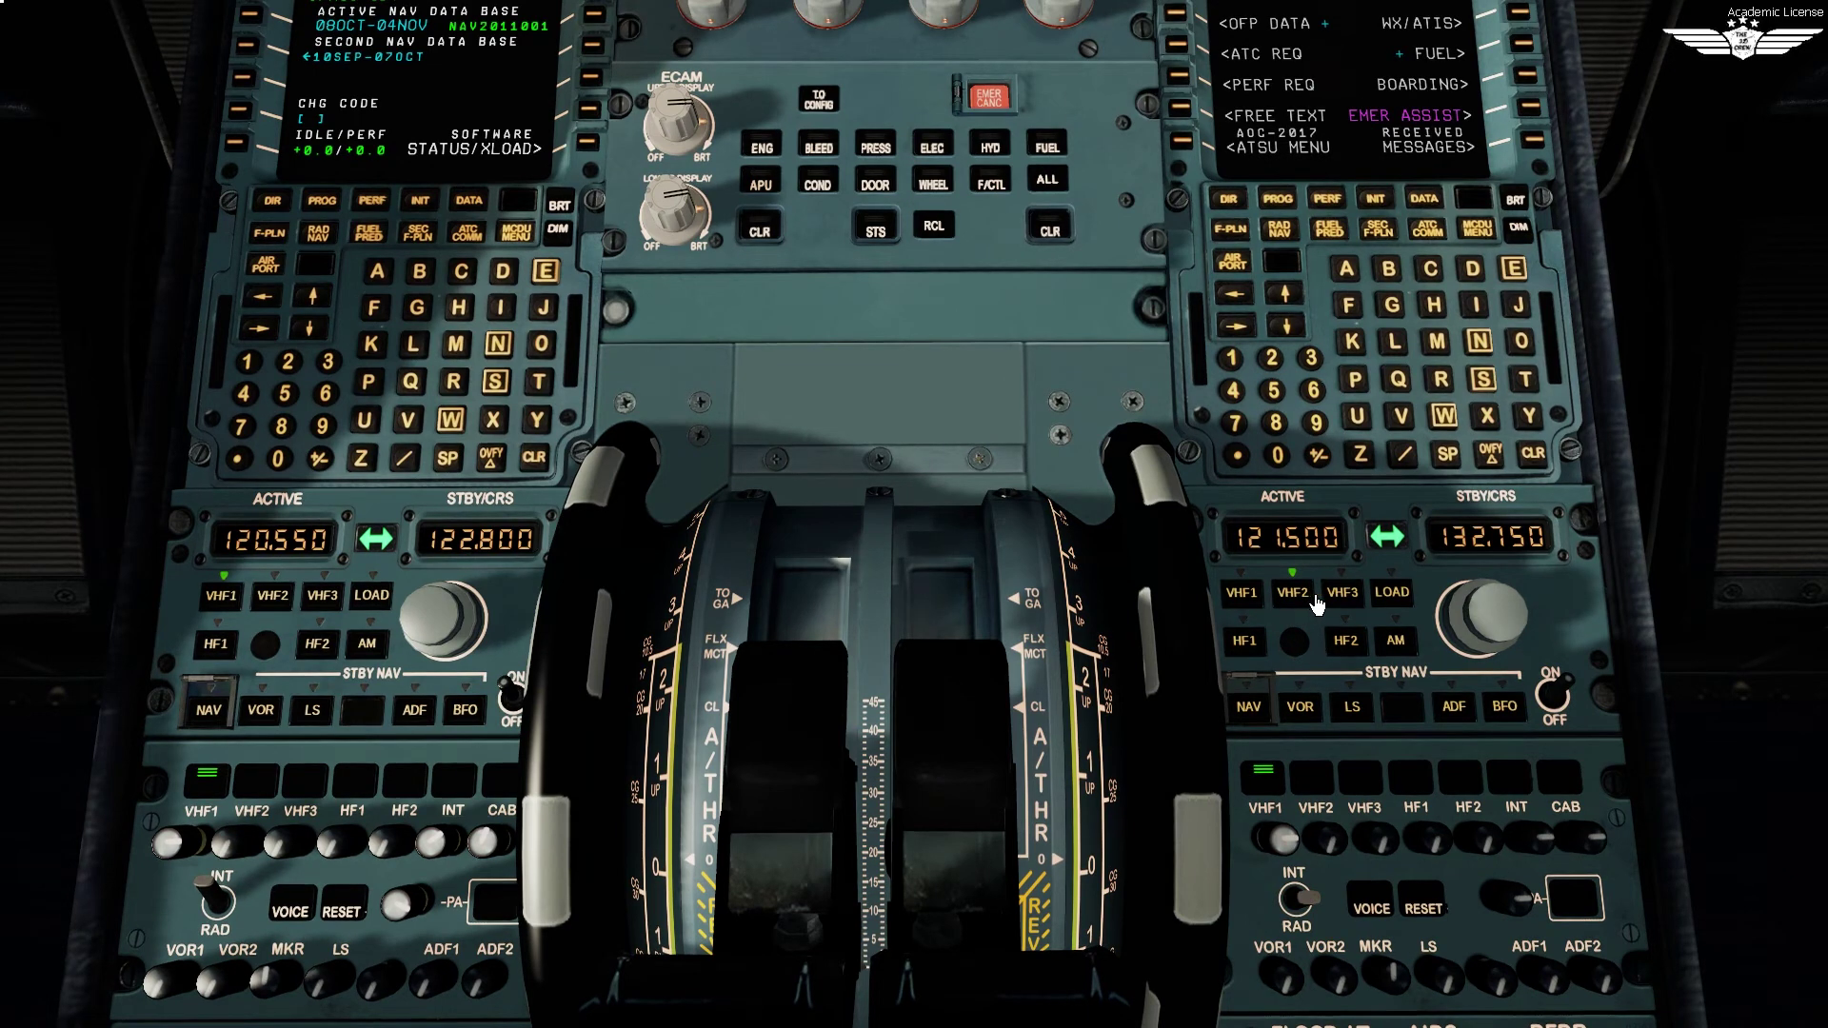
Tune the right radio panel to 128.660 and make it the active frequency.
{"action": "scroll", "coordinate": [1457, 628], "scroll_direction": "down", "scroll_amount": 4}
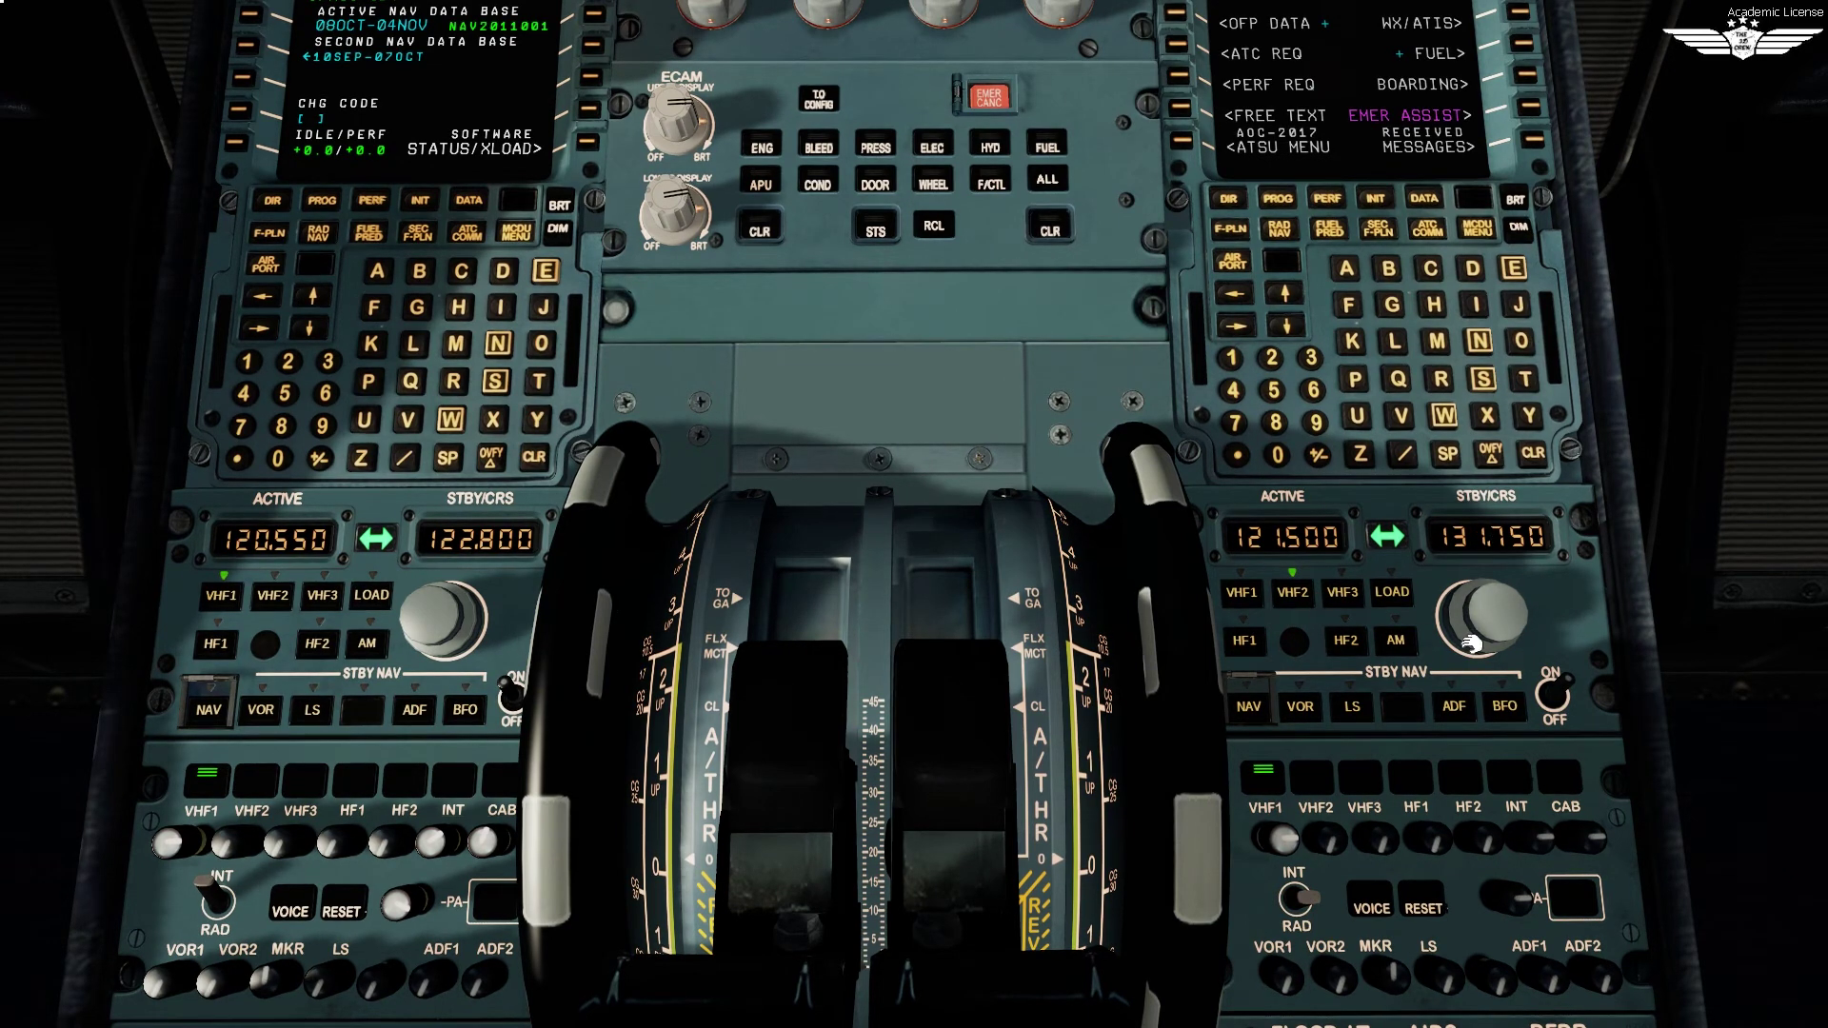
{"action": "scroll", "coordinate": [1491, 635], "scroll_direction": "down", "scroll_amount": 8}
{"action": "scroll", "coordinate": [1491, 635], "scroll_direction": "down", "scroll_amount": 3}
{"action": "left_click", "coordinate": [1394, 539]}
Turn on VHF2, INT and CAB audio reception on the first officer's audio panel.
{"action": "left_click", "coordinate": [1345, 855]}
{"action": "left_click", "coordinate": [1536, 841]}
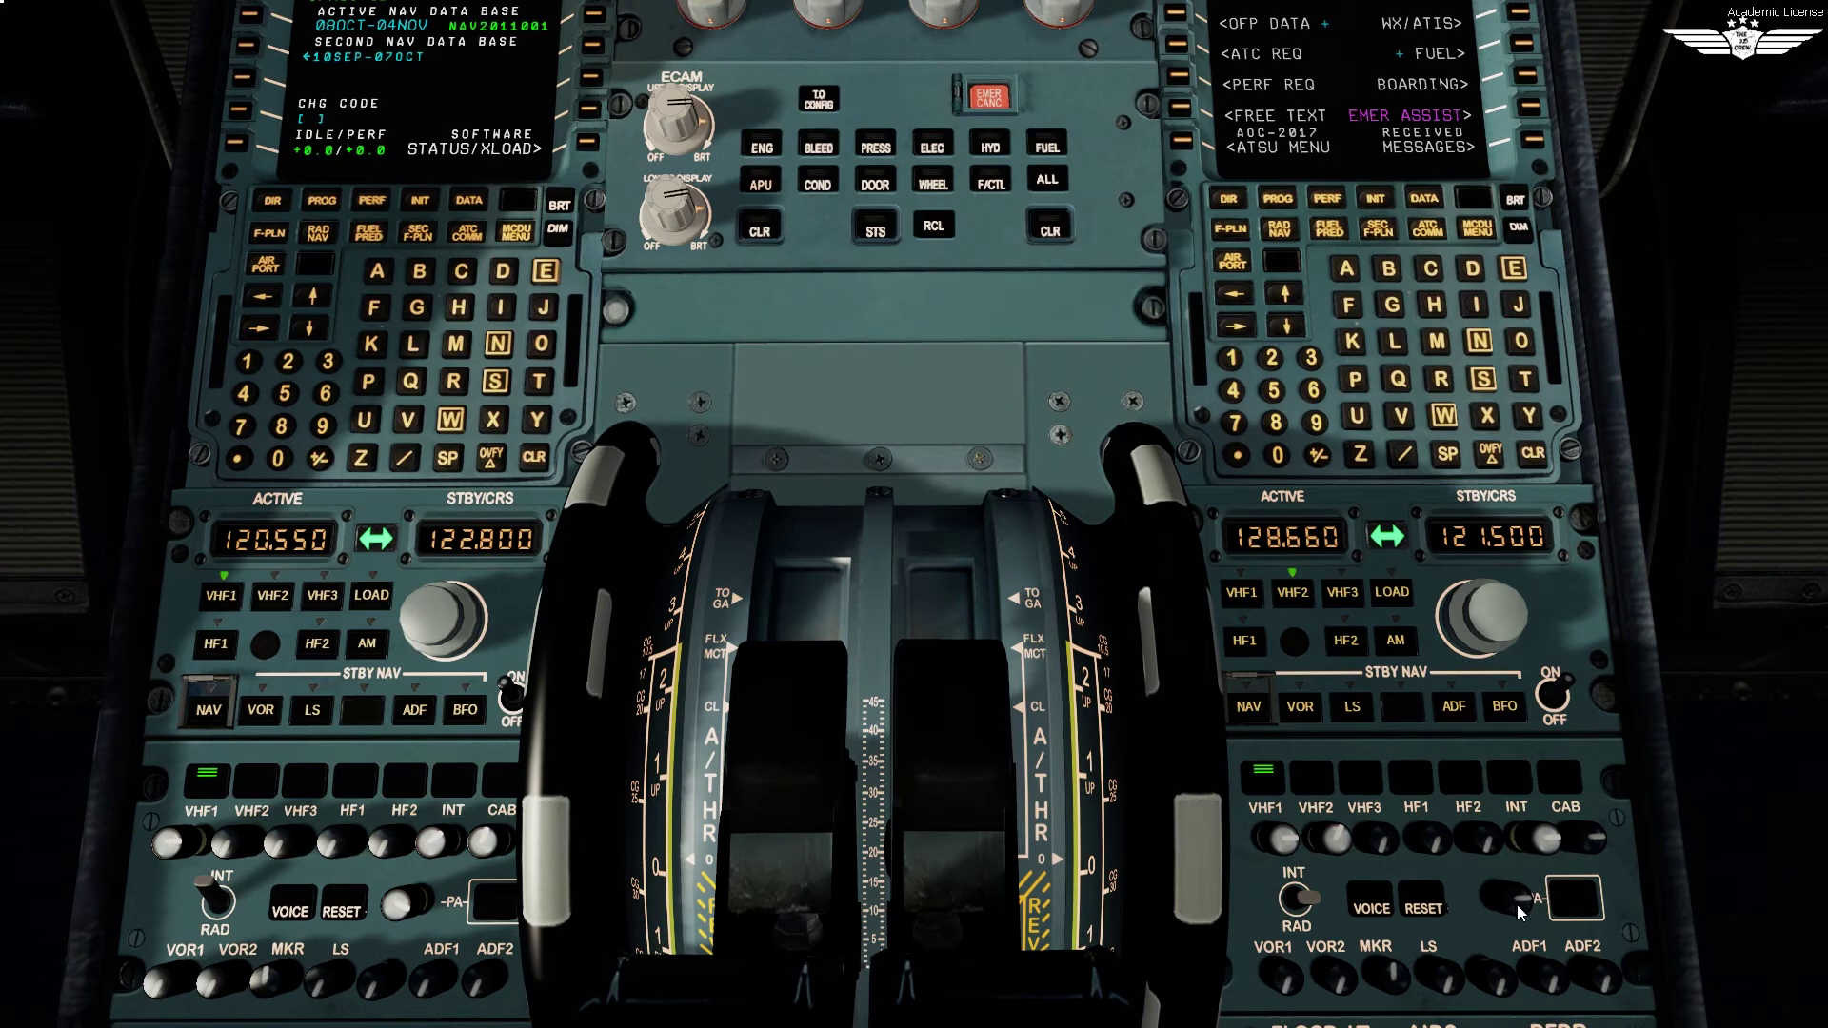
{"action": "left_click", "coordinate": [1586, 840]}
{"action": "key", "text": "Down"}
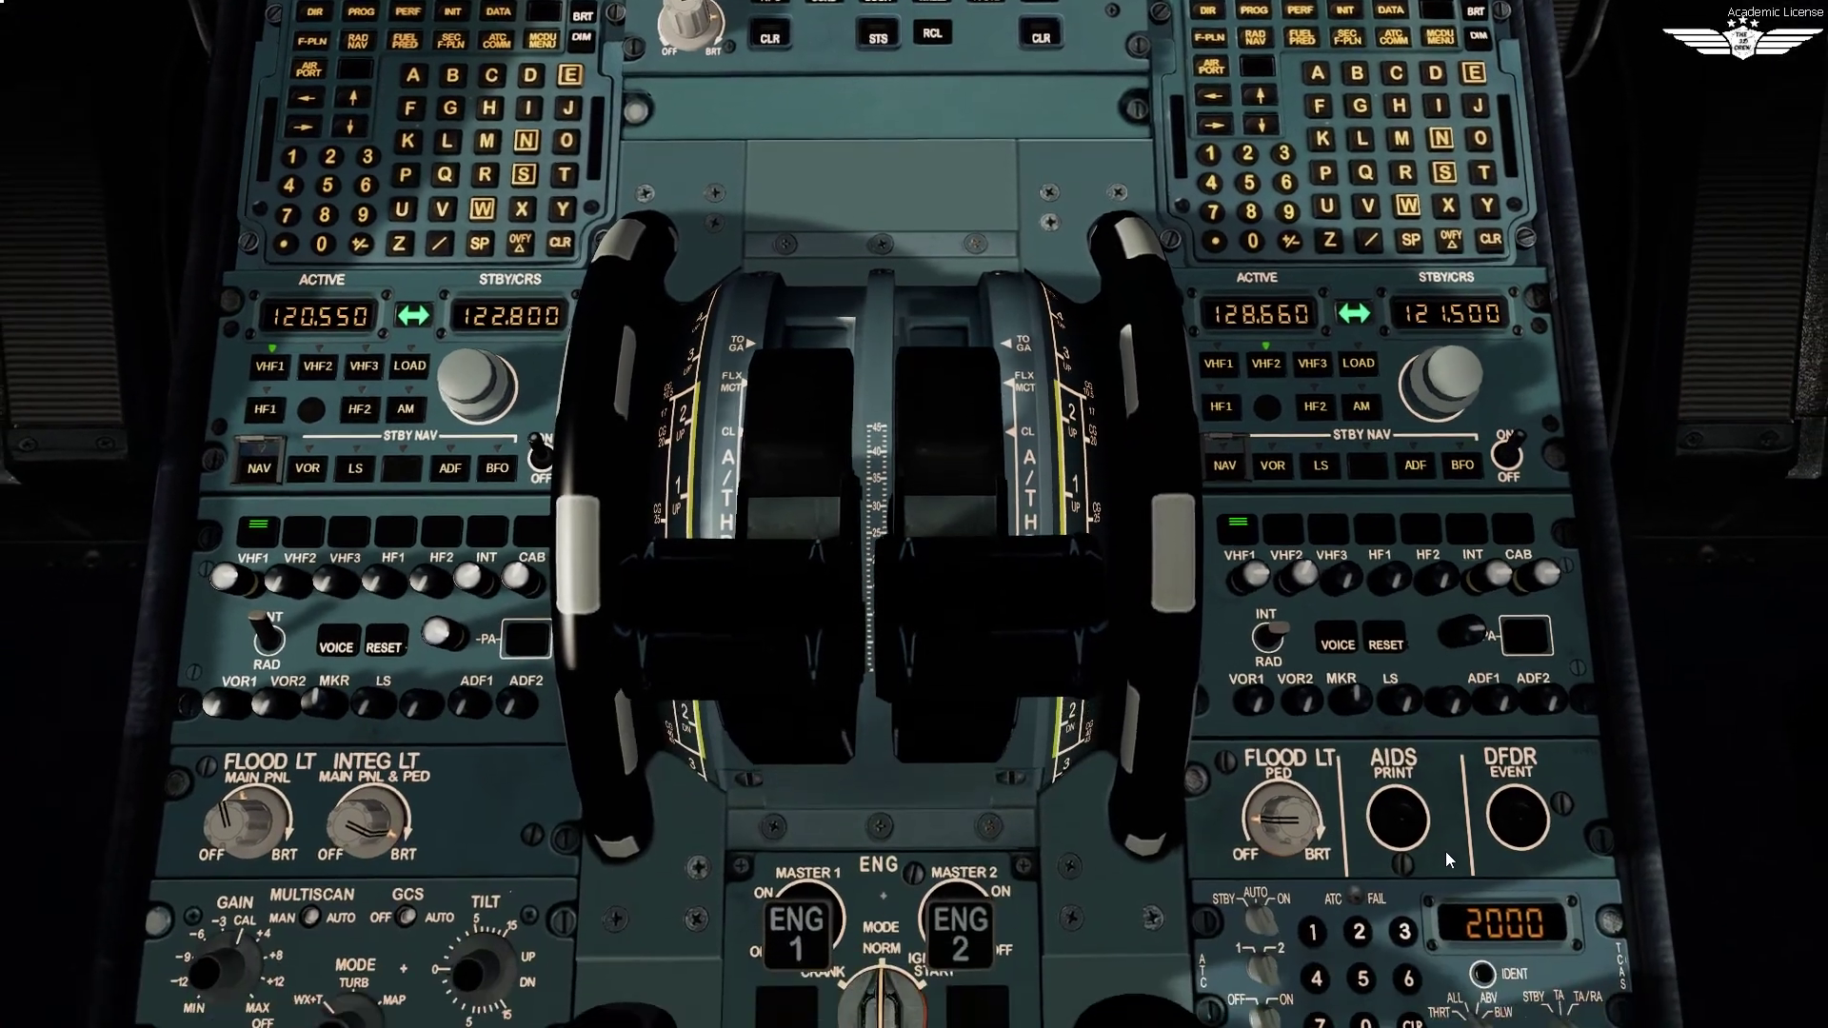
Pan from the transponder panel back up to the main instrument panel and glareshield.
{"action": "key", "text": "Down"}
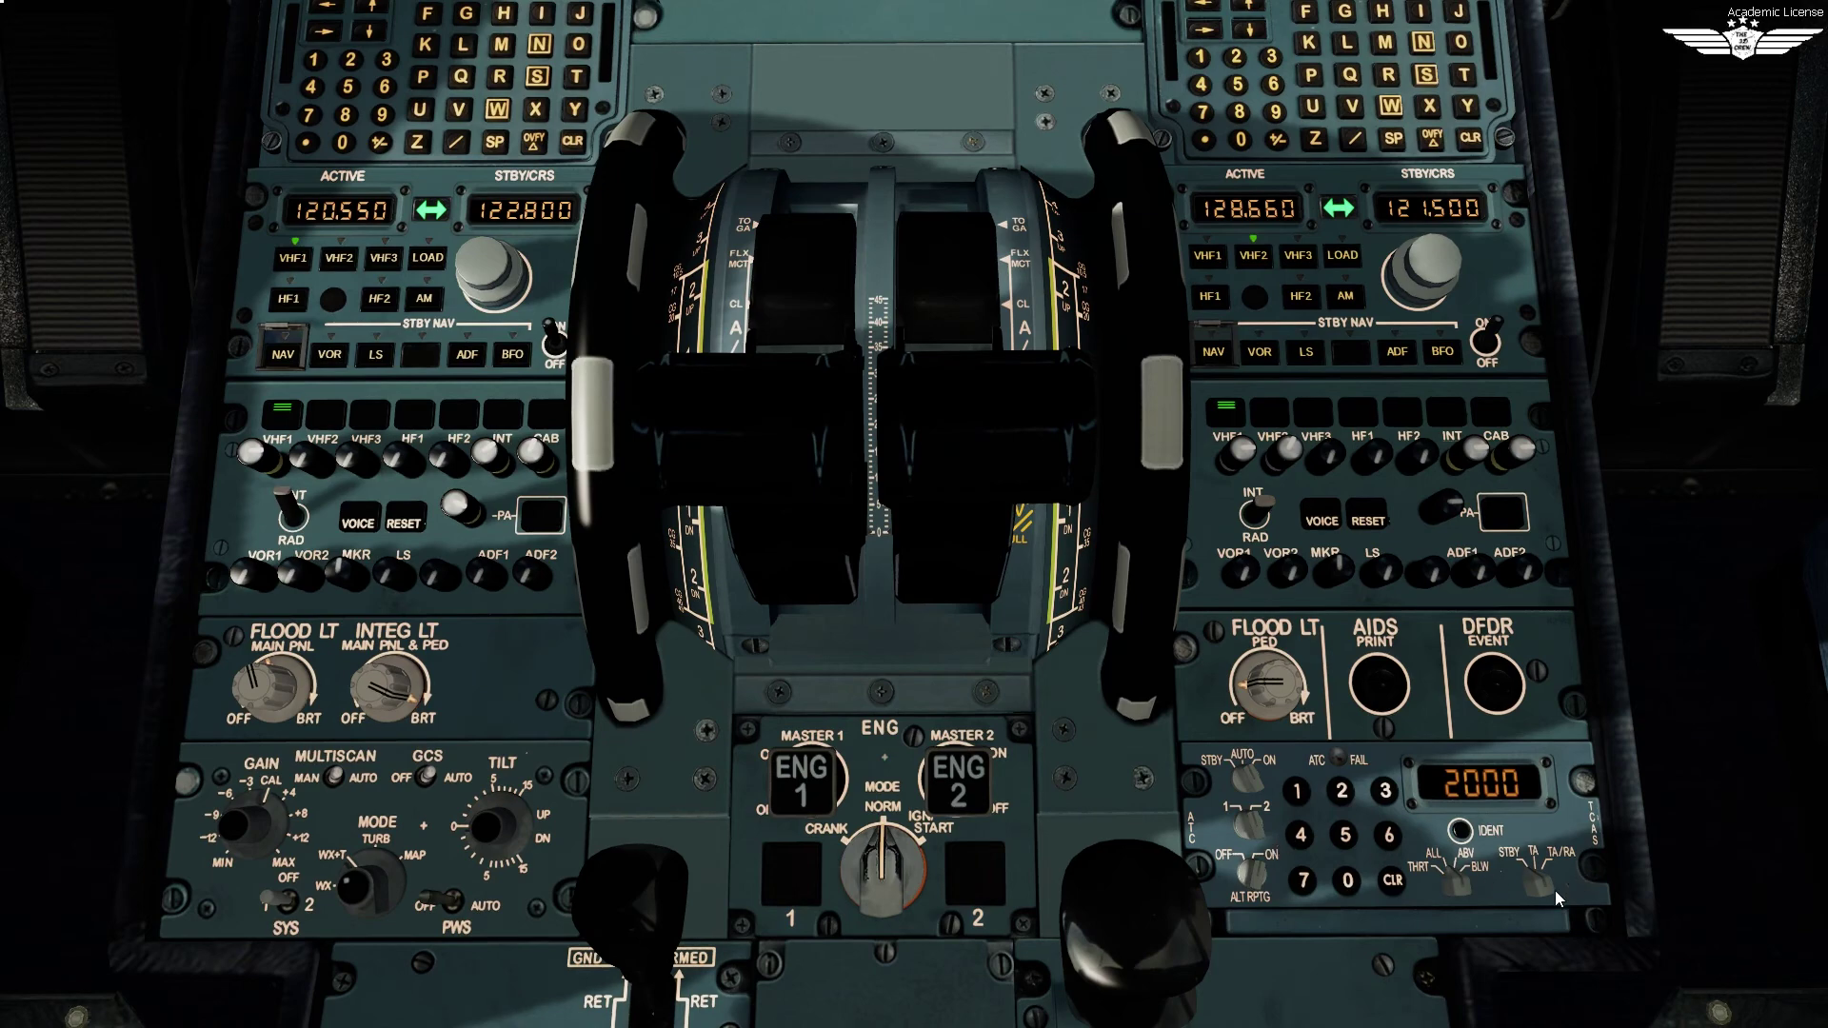
{"action": "key", "text": "1"}
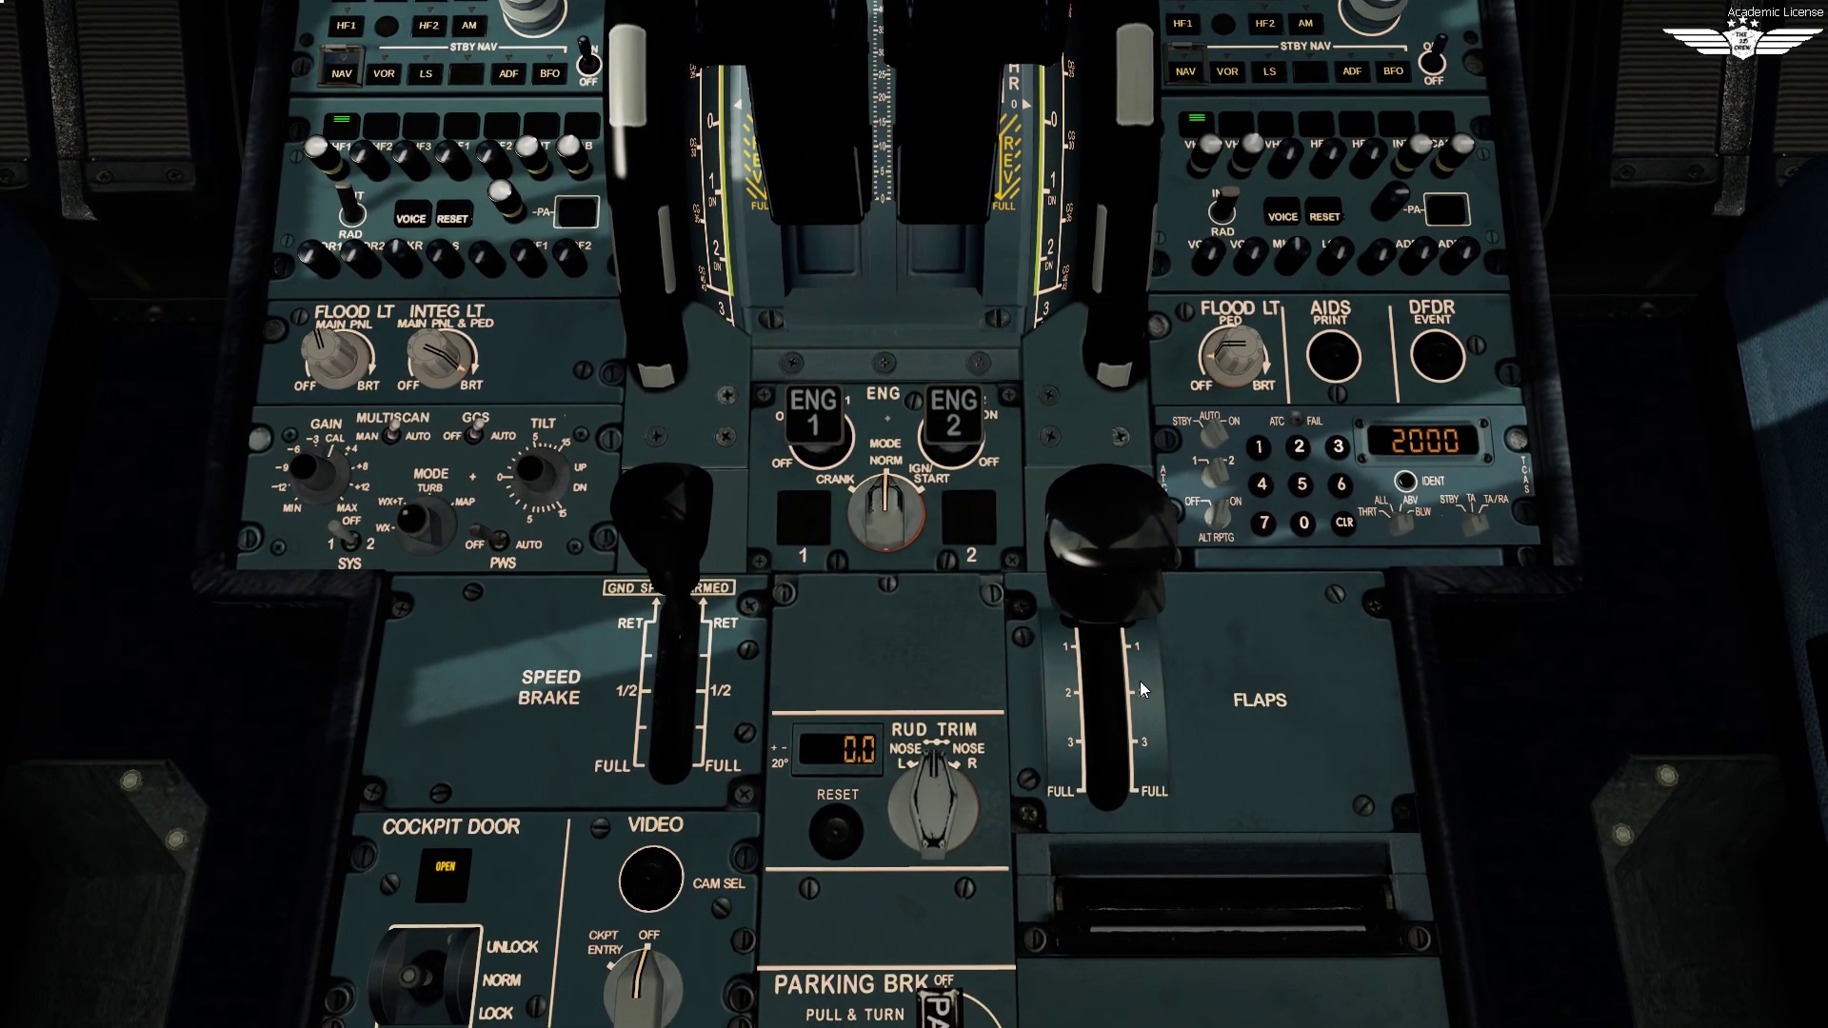
{"action": "key", "text": "2"}
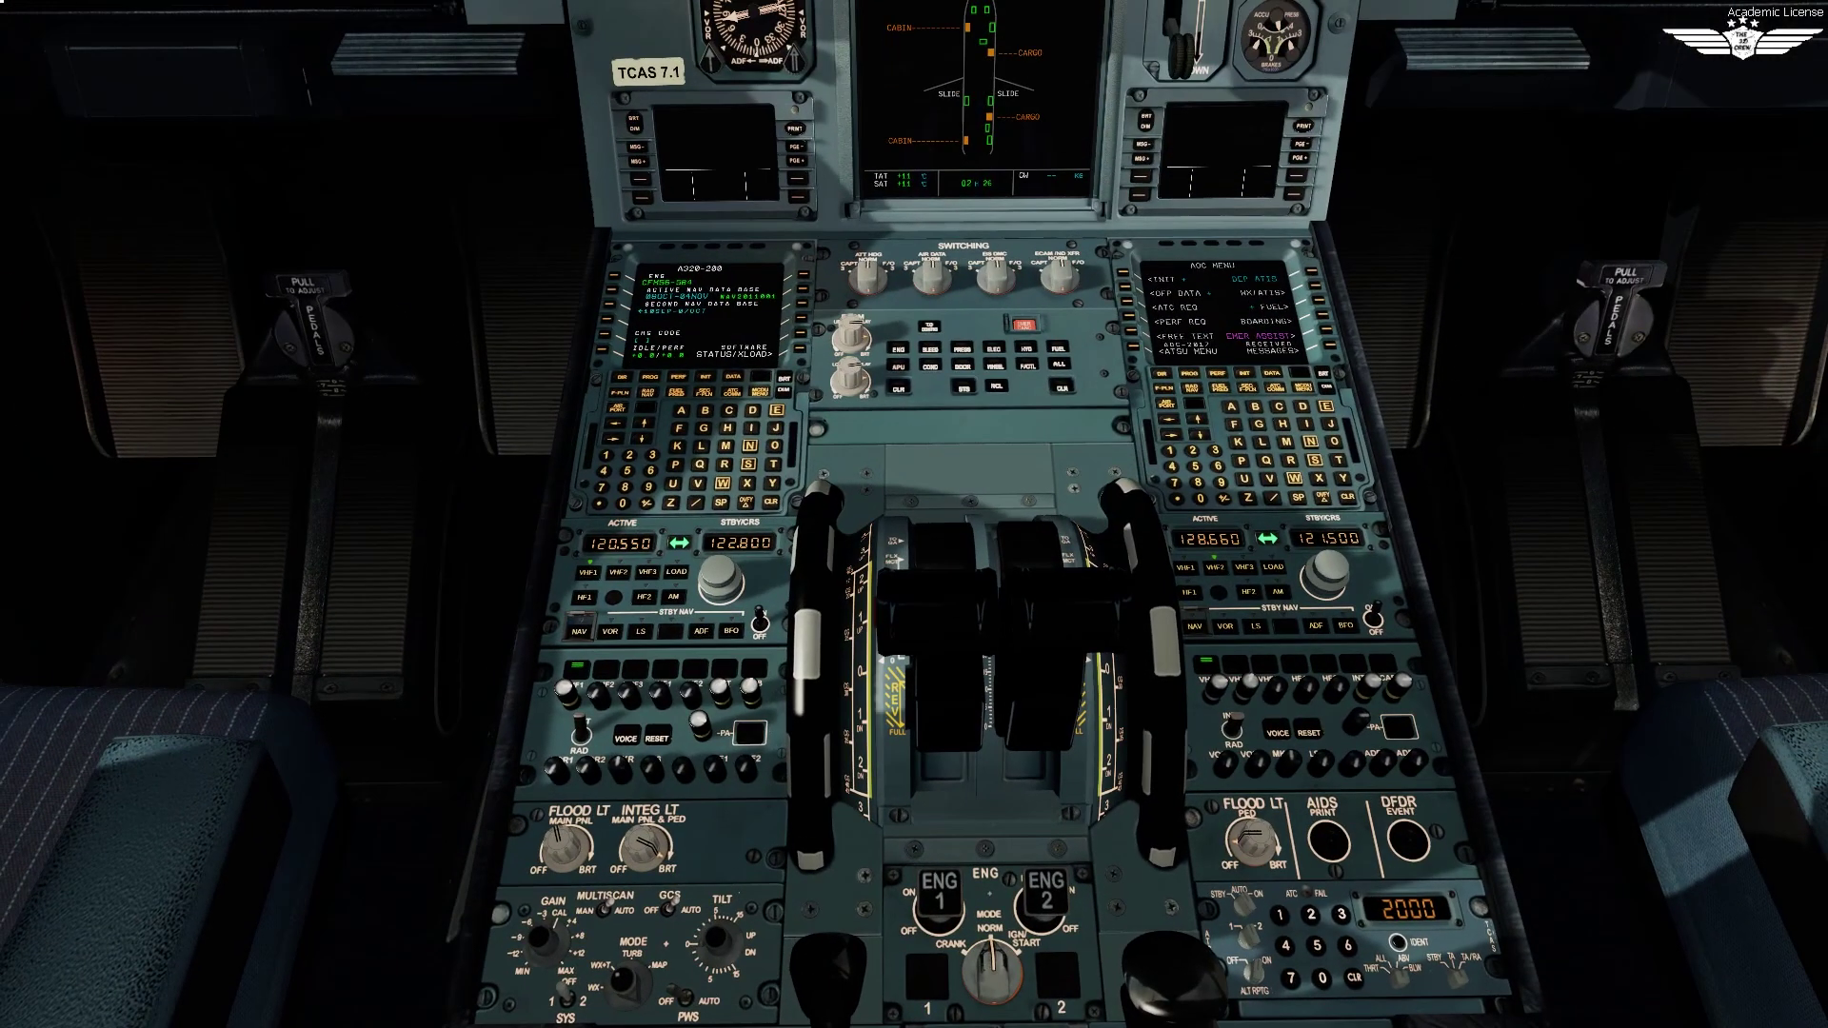
{"action": "key", "text": "3"}
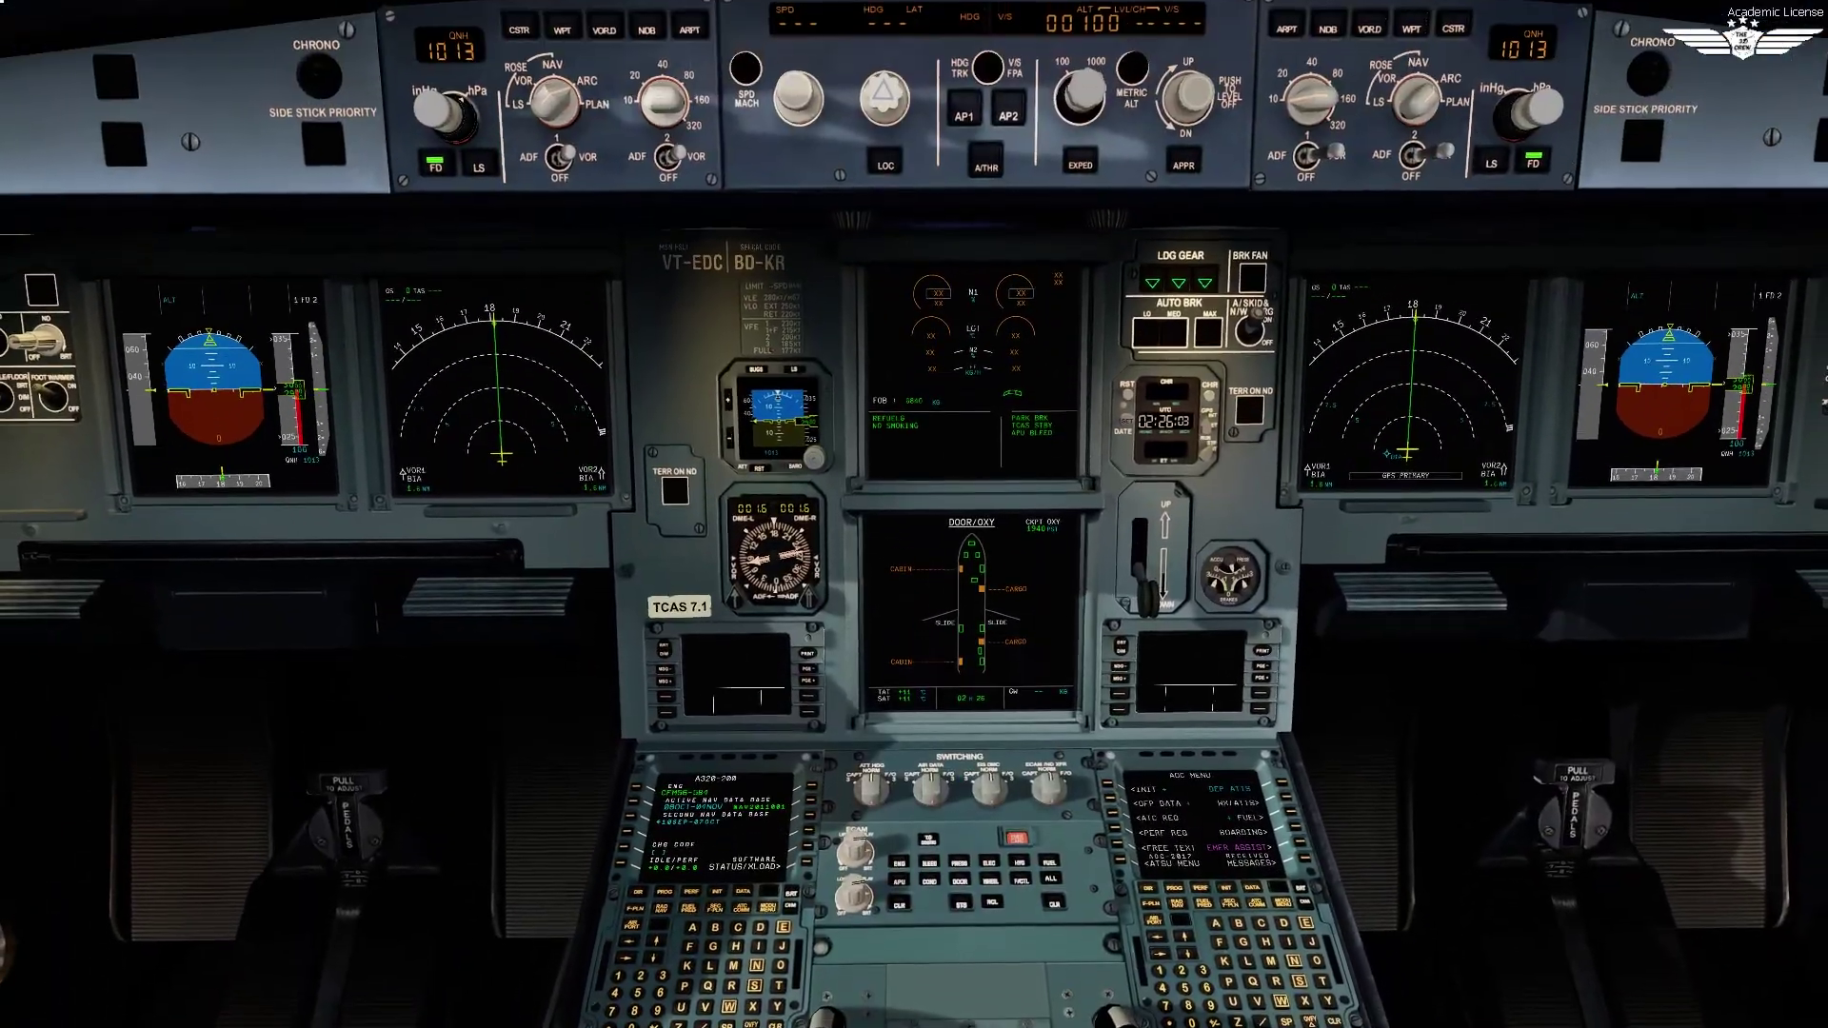